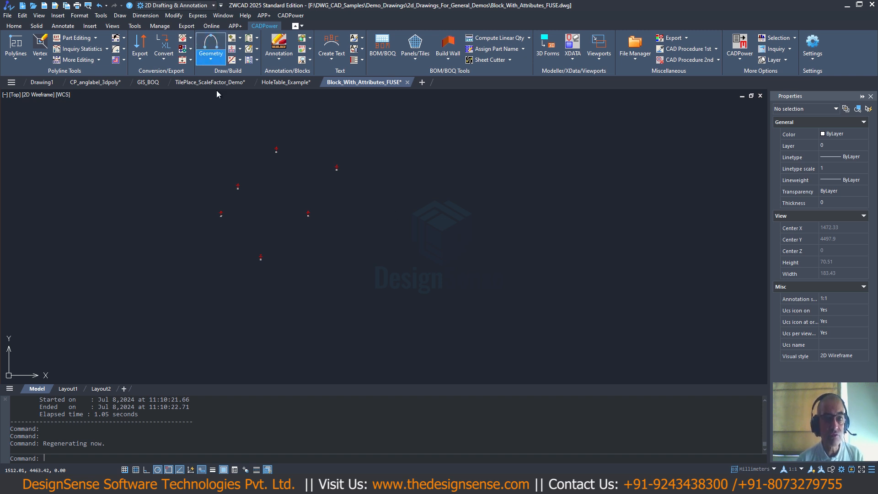
- Start CADPower's Draw Quick Text (running numbers) command and open its Text Counter settings
left_click(294, 16)
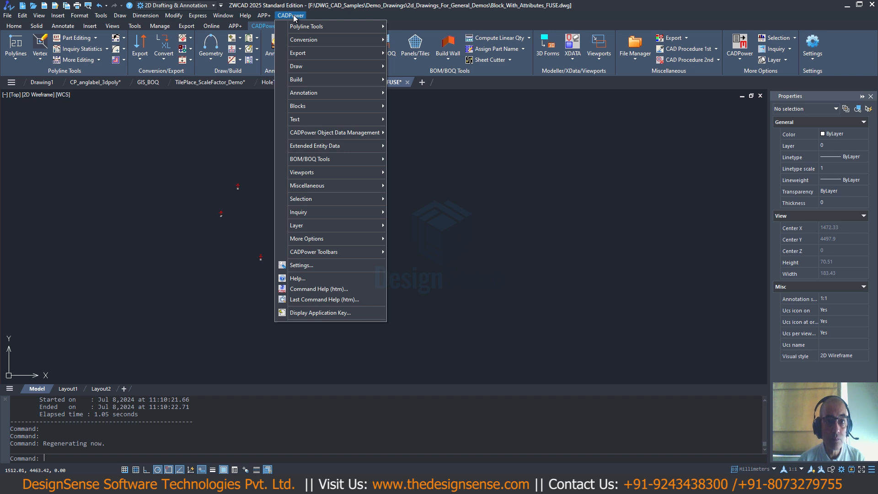
mouse_move(298, 26)
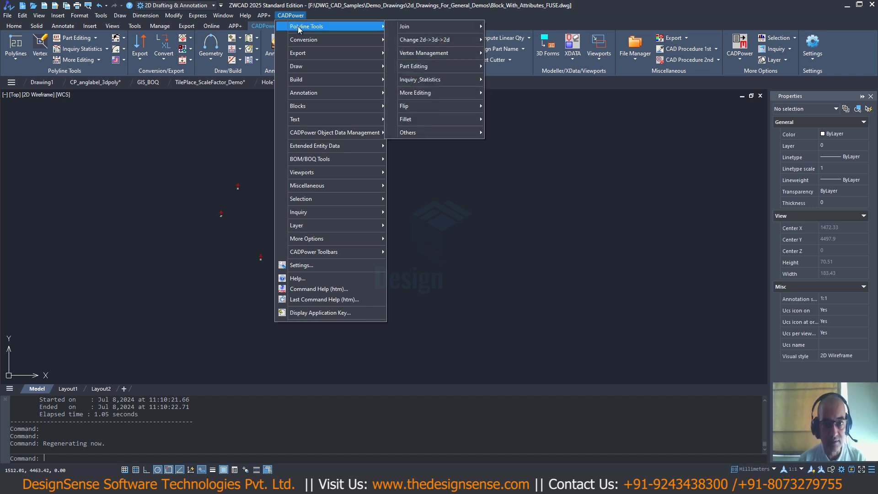
mouse_move(328, 40)
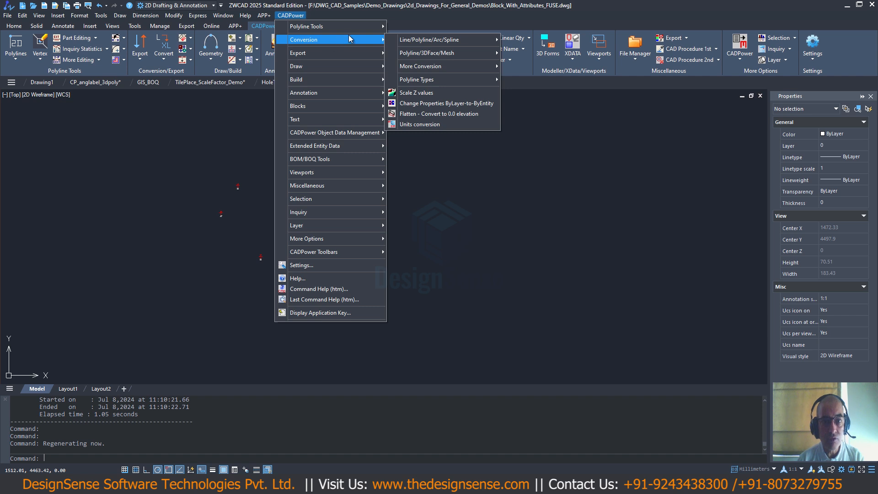
mouse_move(358, 28)
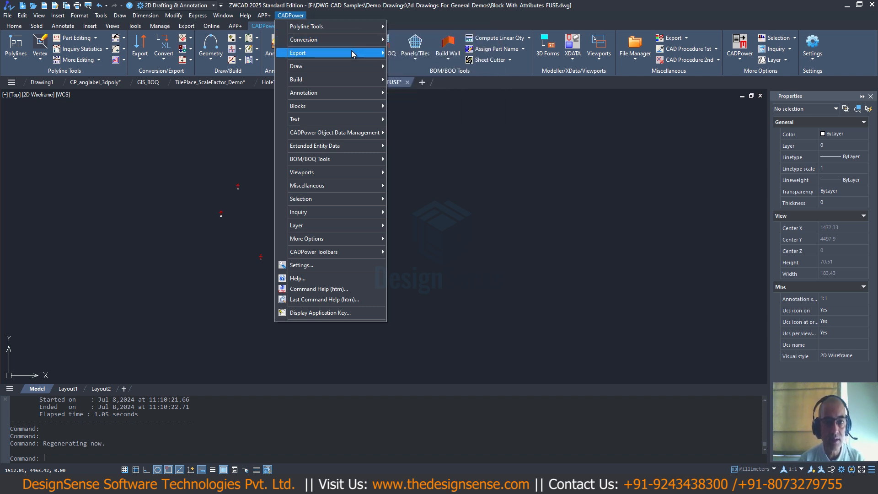
mouse_move(349, 54)
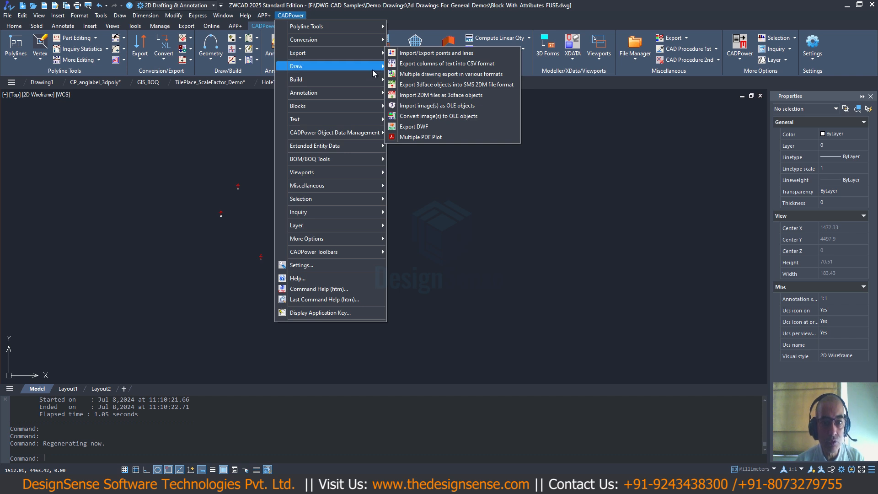
mouse_move(372, 80)
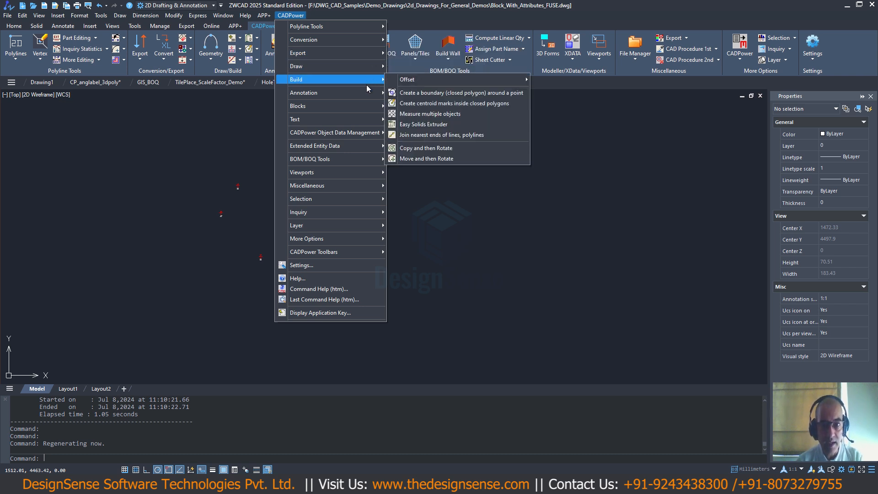
mouse_move(362, 104)
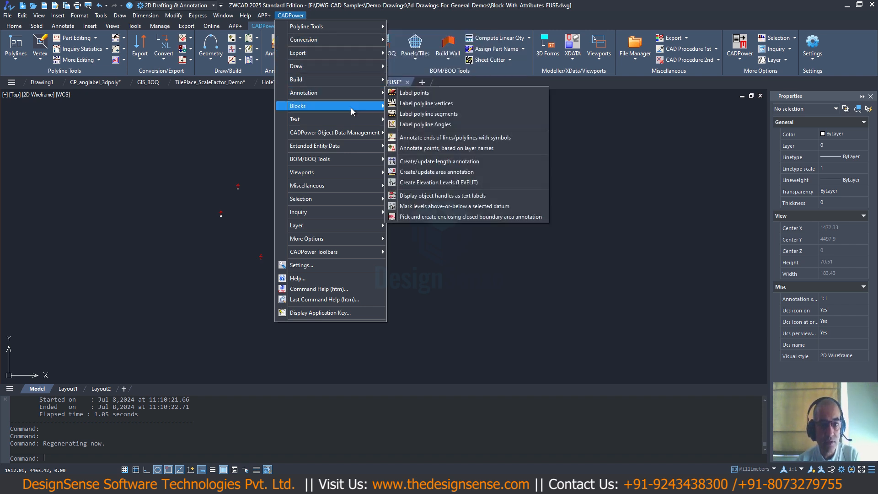
mouse_move(337, 160)
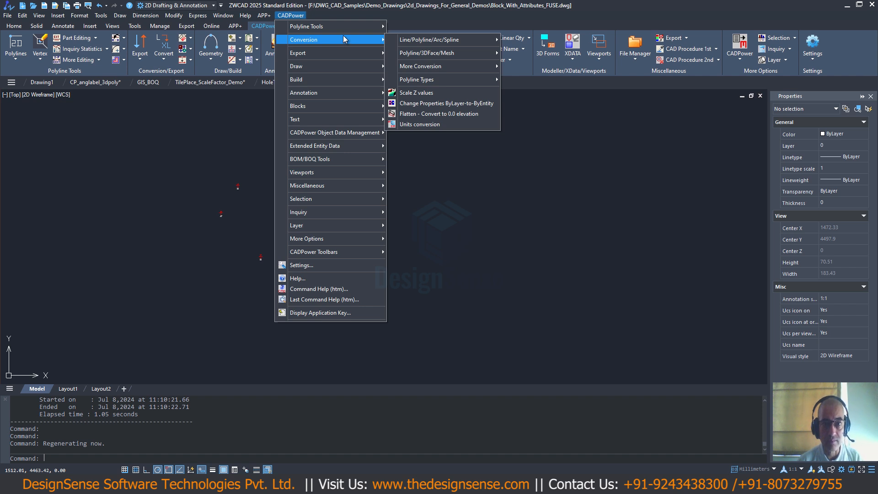
mouse_move(325, 121)
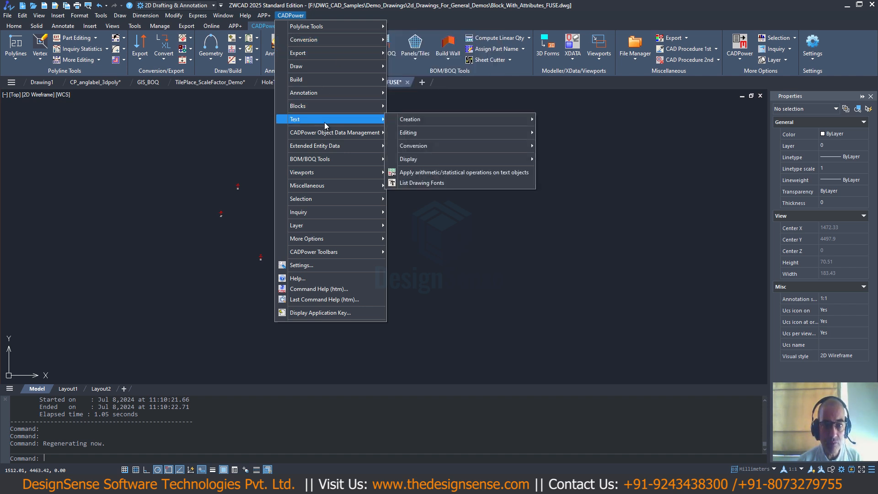
mouse_move(427, 122)
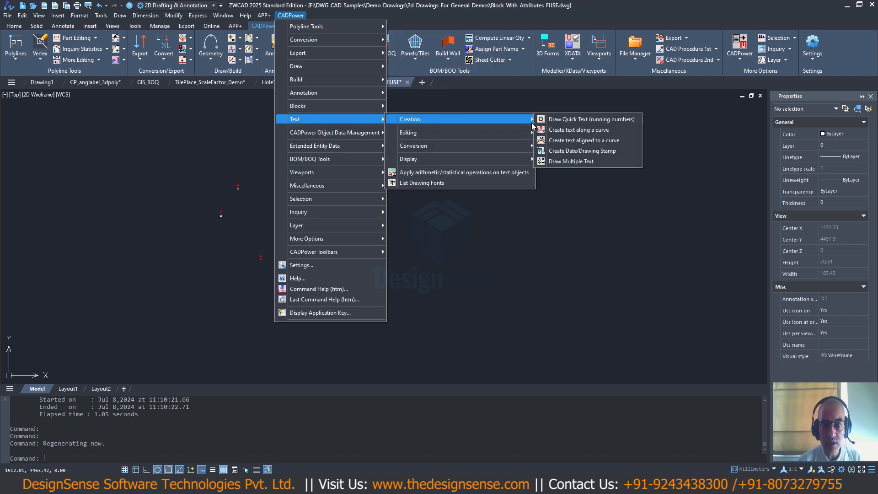
left_click(559, 123)
type("s")
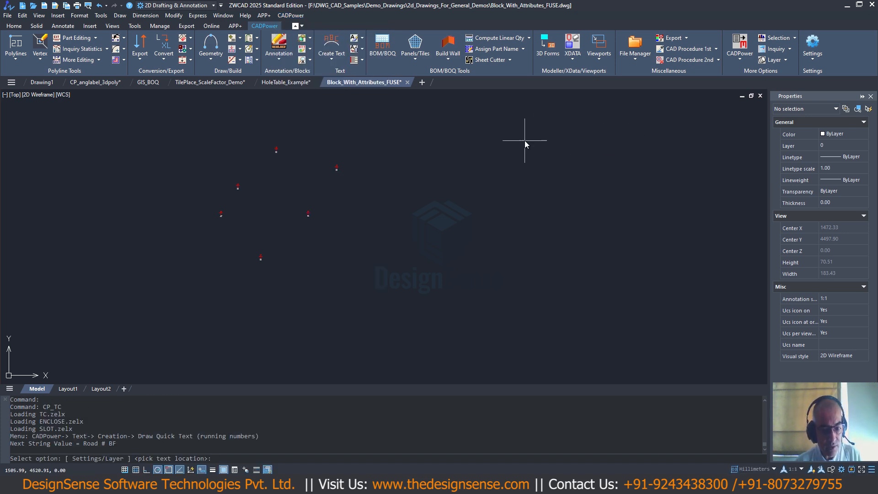
key("Return")
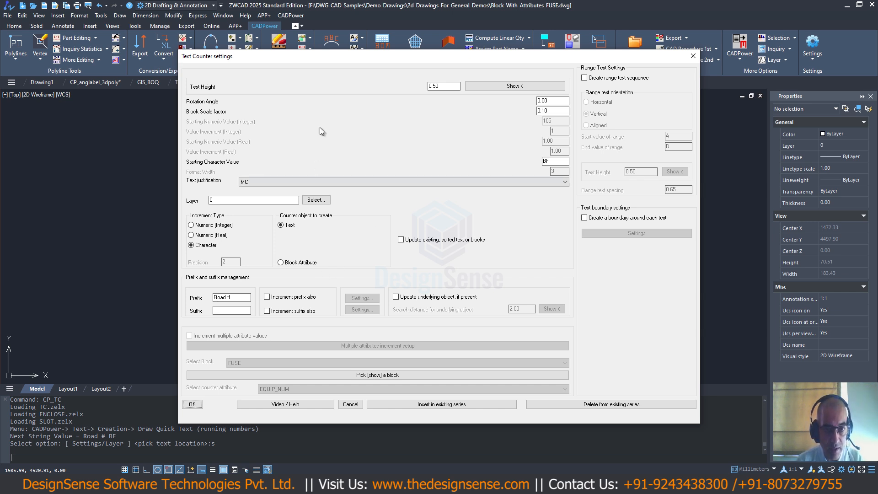
left_click_drag(333, 60, 288, 49)
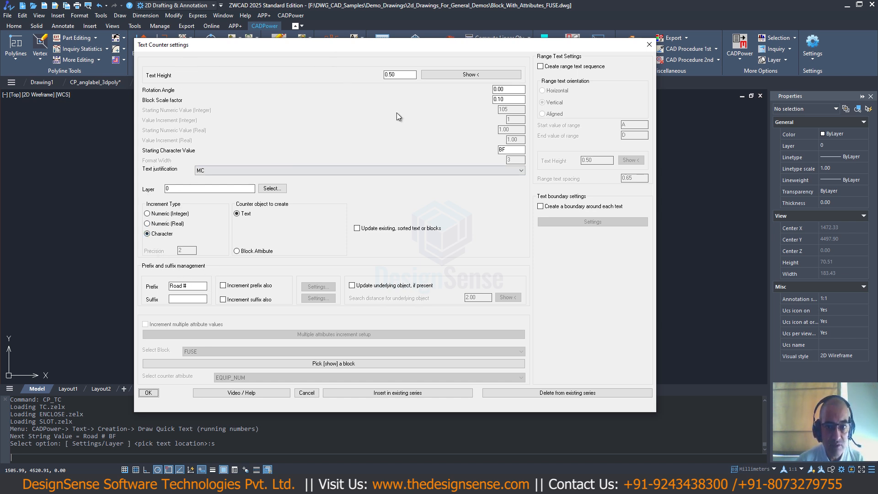
- Try the Numeric (Integer), Numeric (Real) and Character increment types for the text counter
left_click(164, 214)
left_click(158, 224)
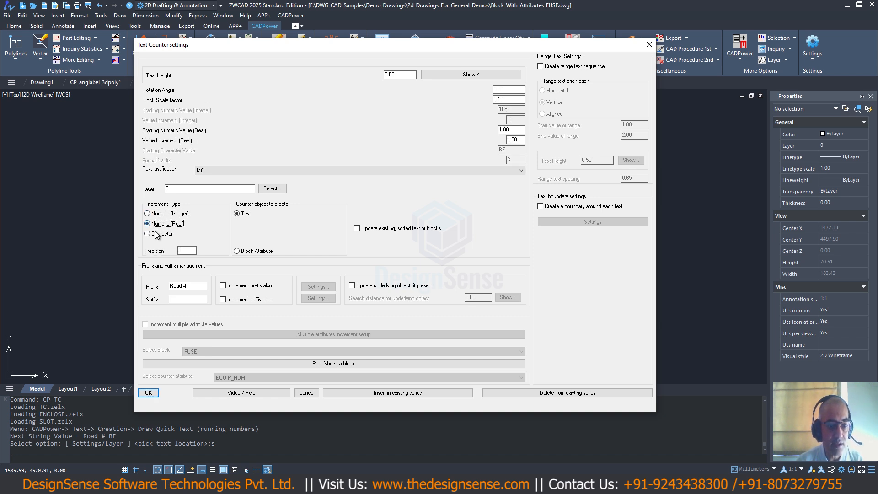
left_click(158, 235)
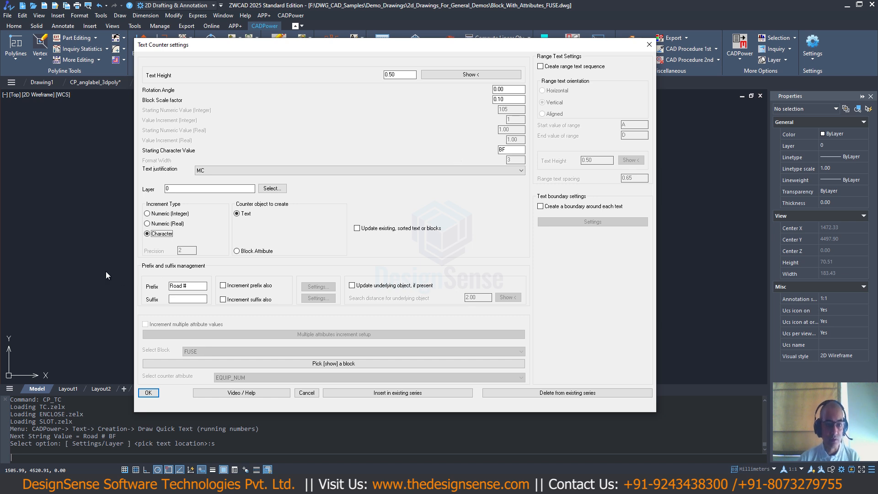
left_click_drag(201, 289, 152, 286)
left_click(201, 288)
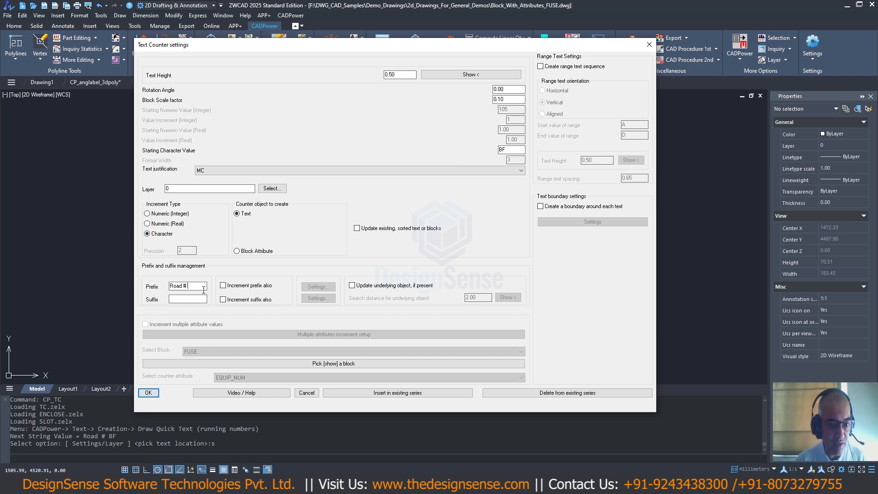
- Set the counter to Numeric (Integer) increments with a starting value of 100 and accept the settings
left_click(148, 214)
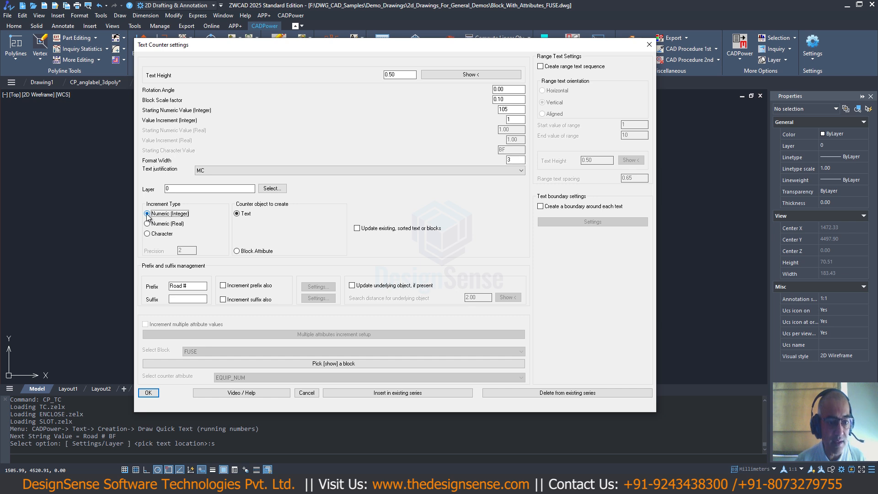
double_click(510, 109)
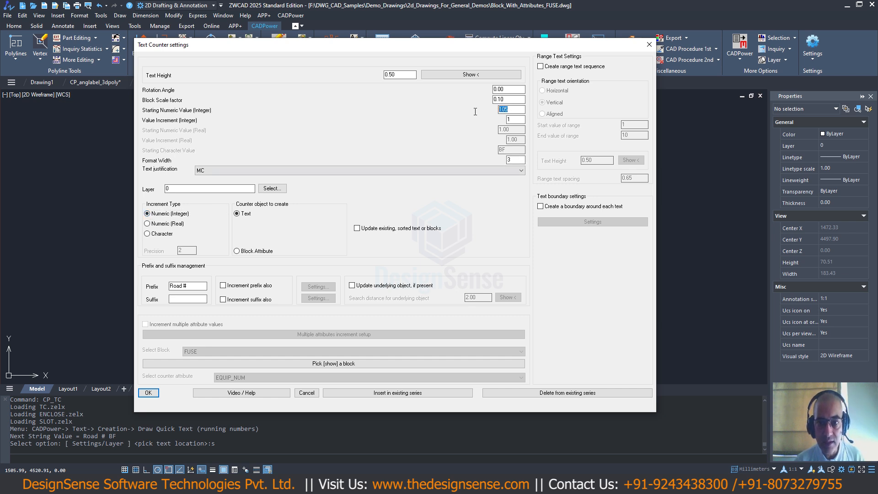
type("100")
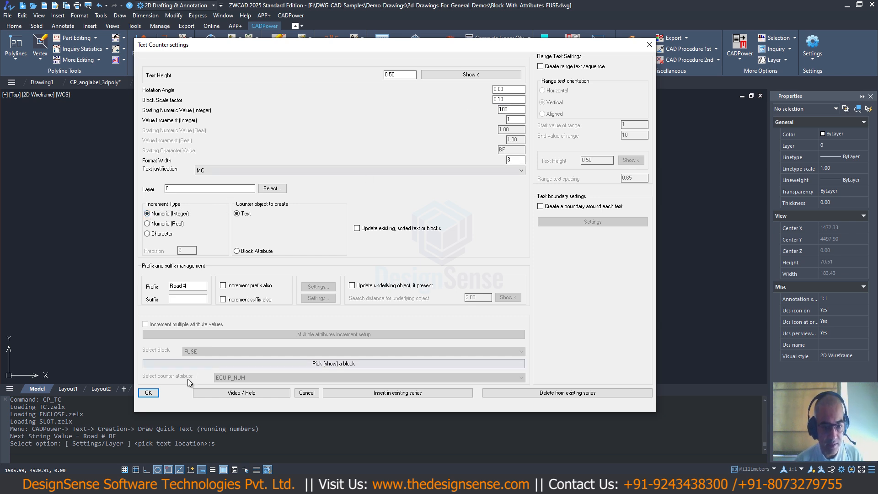
left_click(149, 393)
- Place six running-number texts, Road # 100 through Road # 105, in the empty area beside the fuse blocks
scroll(325, 187, "up", 3)
left_click(379, 193)
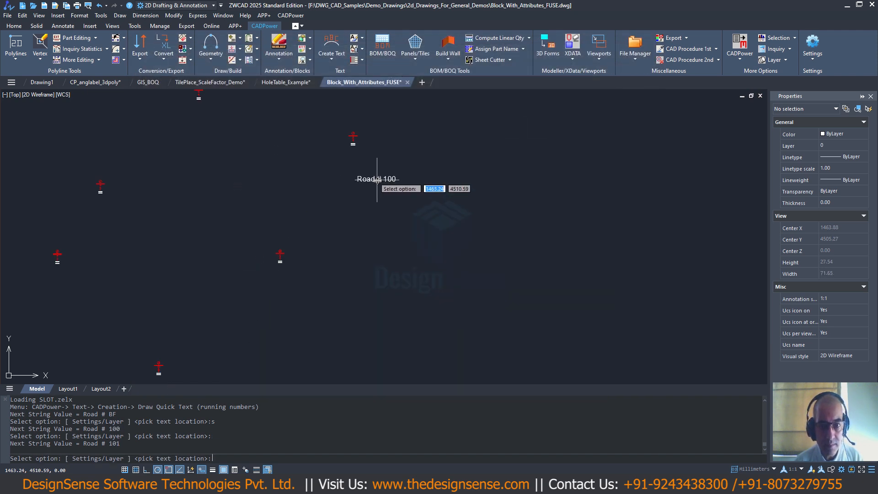
scroll(380, 192, "up", 5)
middle_click_drag(384, 192, 275, 184)
scroll(274, 186, "down", 2)
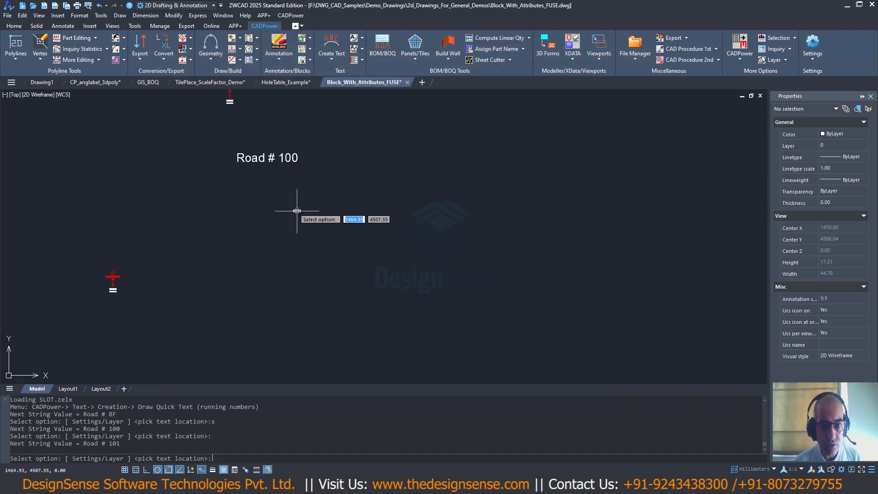
left_click(312, 209)
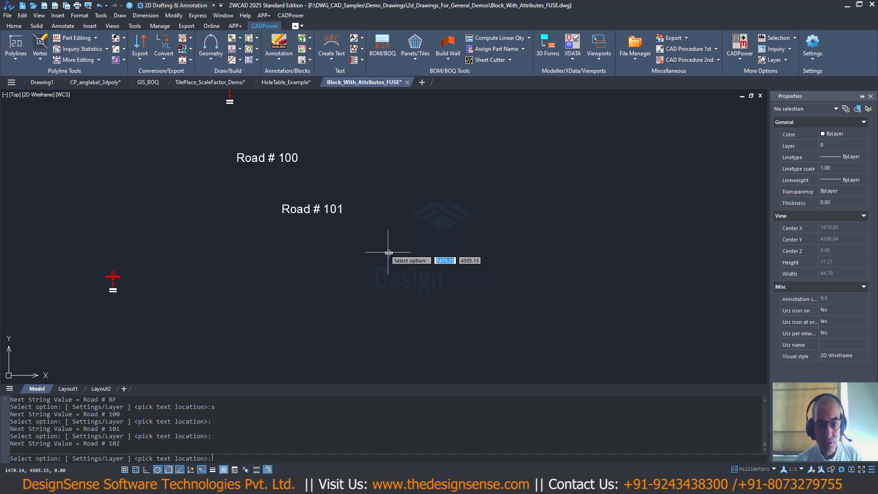
left_click(389, 253)
left_click(476, 212)
left_click(571, 254)
left_click(632, 311)
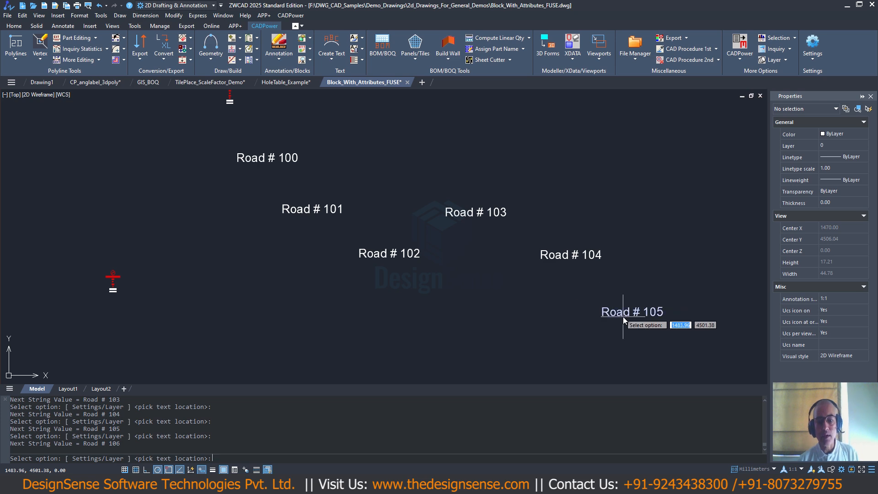
- Switch the counter object to Block Attribute, using the EQUIP_NUM attribute of the FUSE block
type("s")
key("Return")
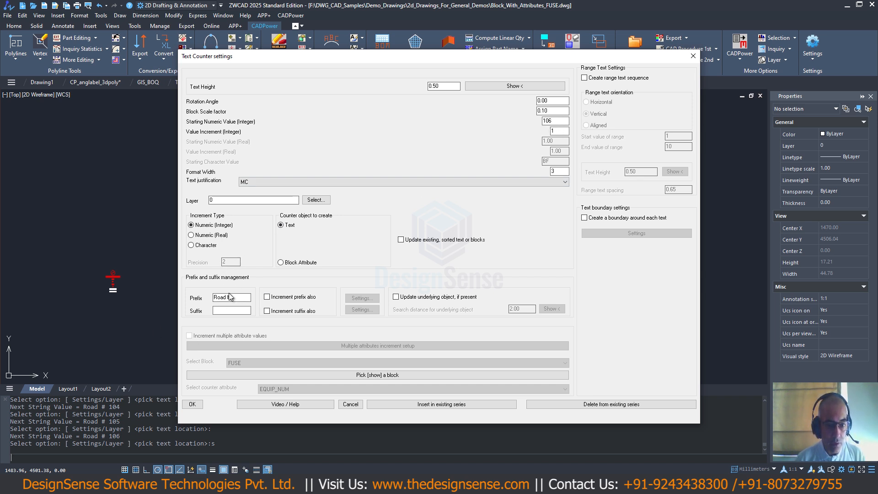
left_click(280, 263)
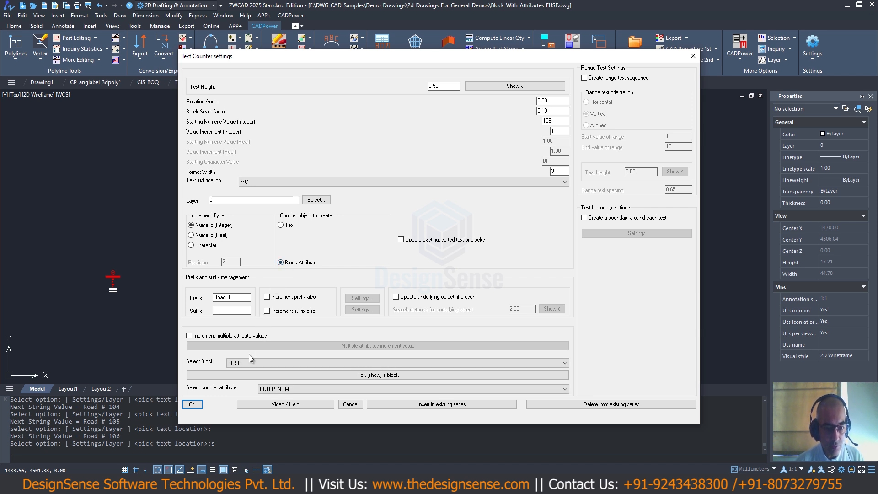
left_click(270, 390)
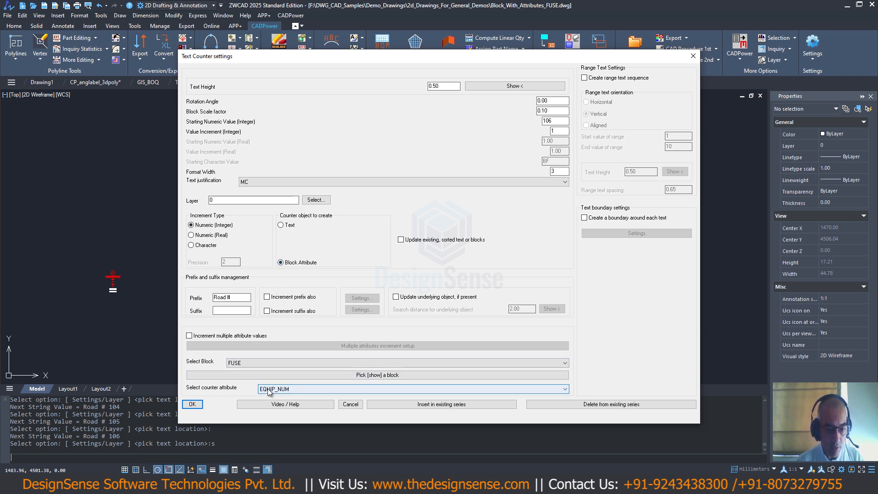
left_click(273, 398)
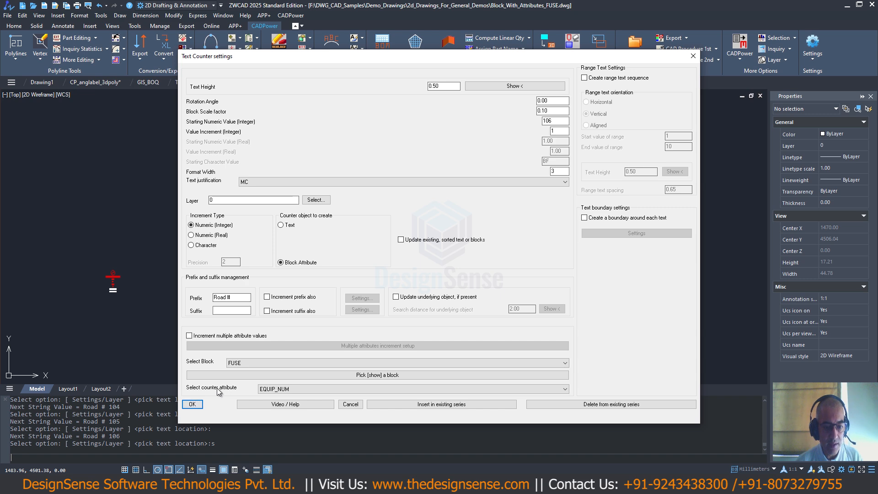
left_click(197, 407)
- Insert a FUSE block numbered Road # 106 beside the existing fuse block OH-E-1445863
scroll(114, 296, "up", 5)
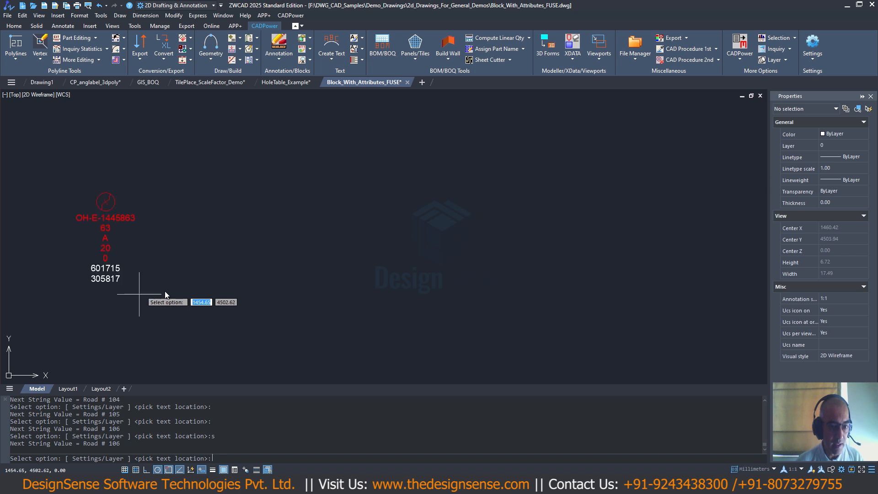
mouse_move(164, 292)
middle_mouse_down()
mouse_move(325, 270)
mouse_move(218, 231)
middle_mouse_up()
scroll(321, 273, "up", 2)
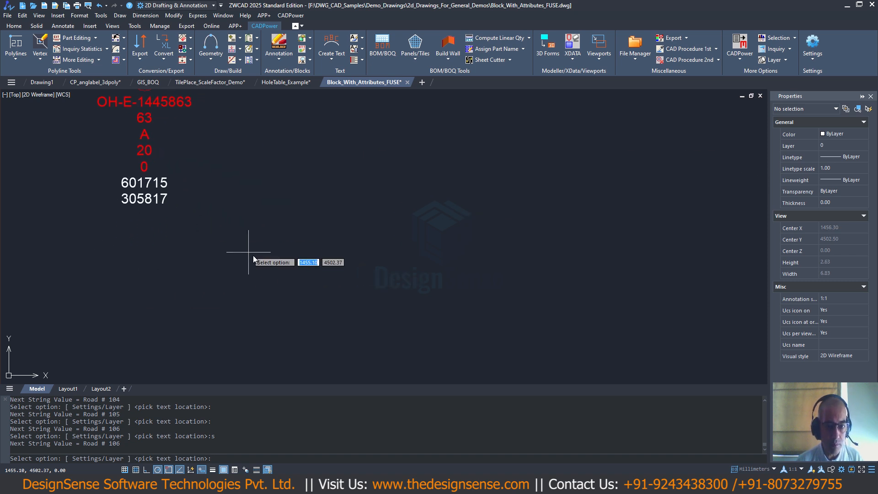
left_click(304, 240)
scroll(303, 242, "up", 5)
scroll(302, 242, "down", 2)
middle_click_drag(302, 243, 145, 188)
scroll(139, 179, "up", 1)
scroll(144, 168, "up", 1)
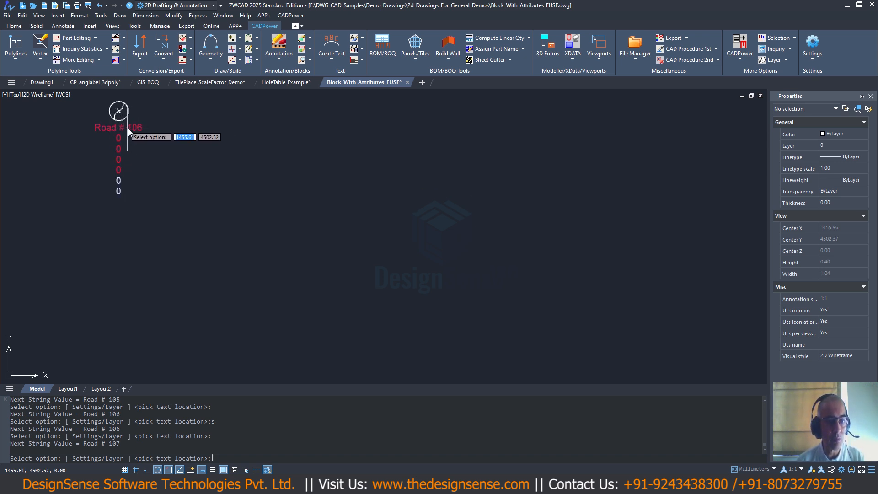
- Insert four more FUSE blocks, numbered Road # 107 through Road # 110, in a descending row after Road # 106
left_click(298, 160)
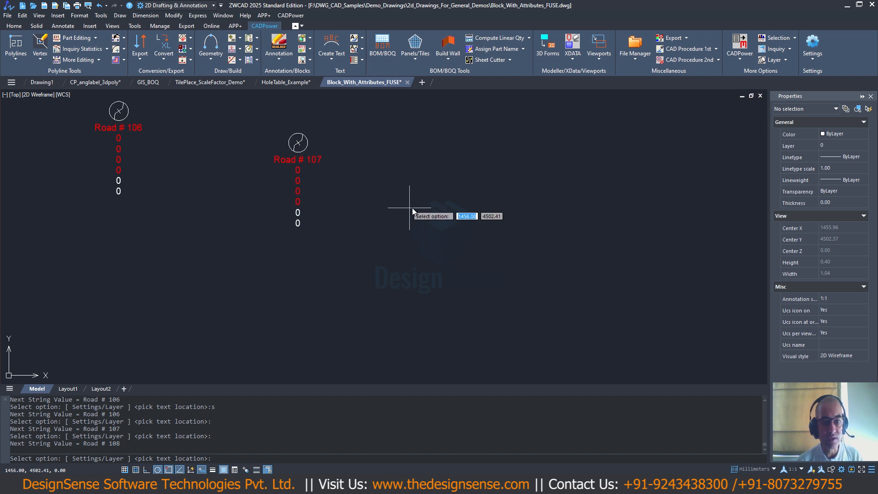
left_click(445, 214)
left_click(583, 245)
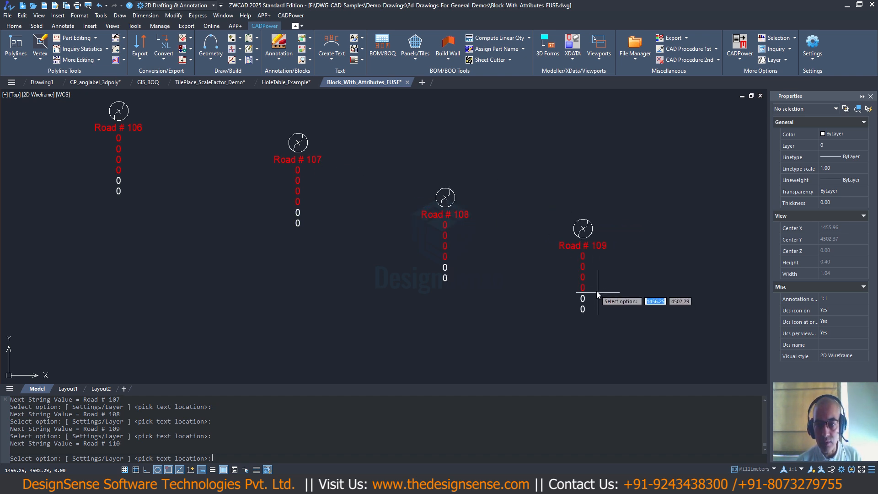
scroll(597, 291, "down", 2)
middle_click_drag(585, 280, 473, 216)
left_click(537, 270)
scroll(540, 258, "up", 1)
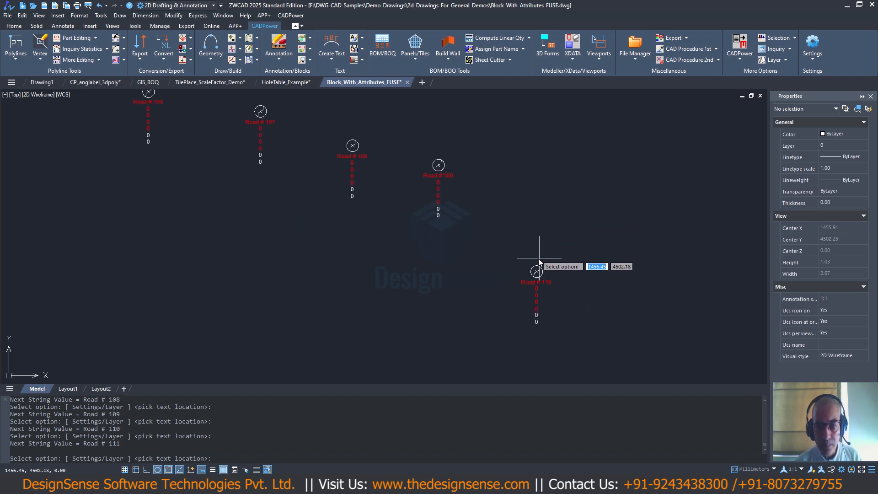
scroll(535, 259, "up", 2)
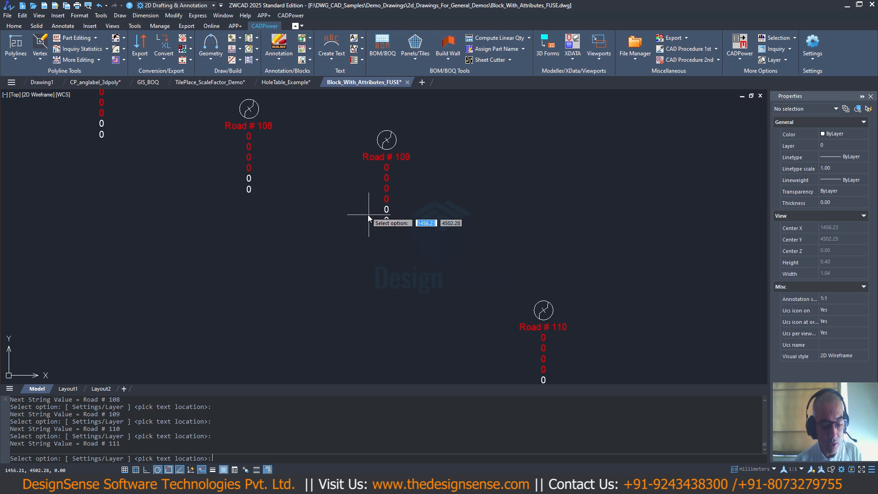
- Reopen the text counter settings, switch the counter object to Text and enable creation of a range text sequence
type("s")
key("Return")
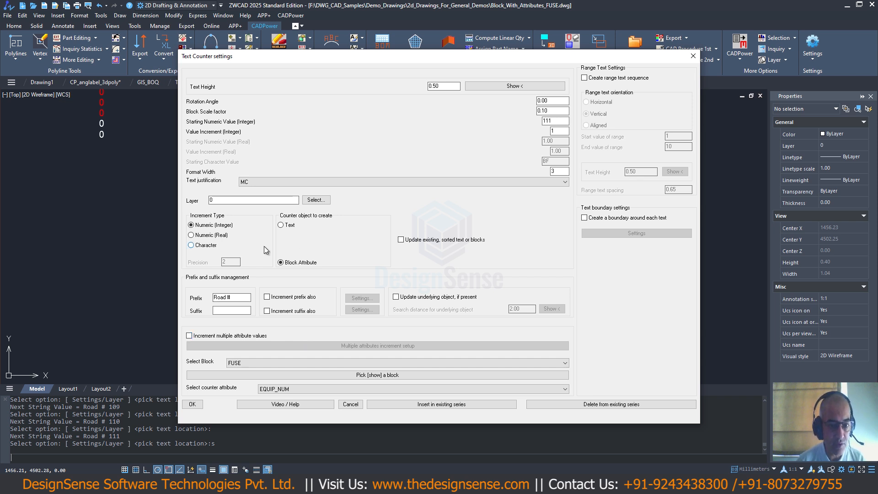
left_click(281, 225)
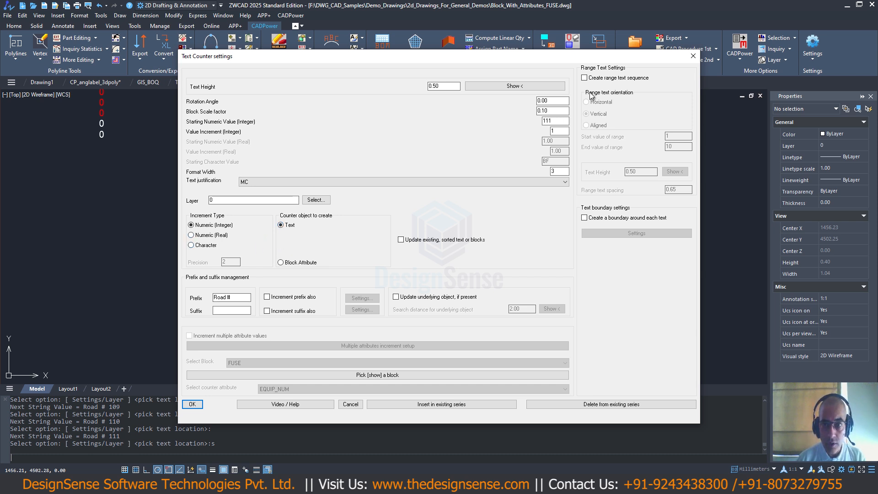
left_click(585, 78)
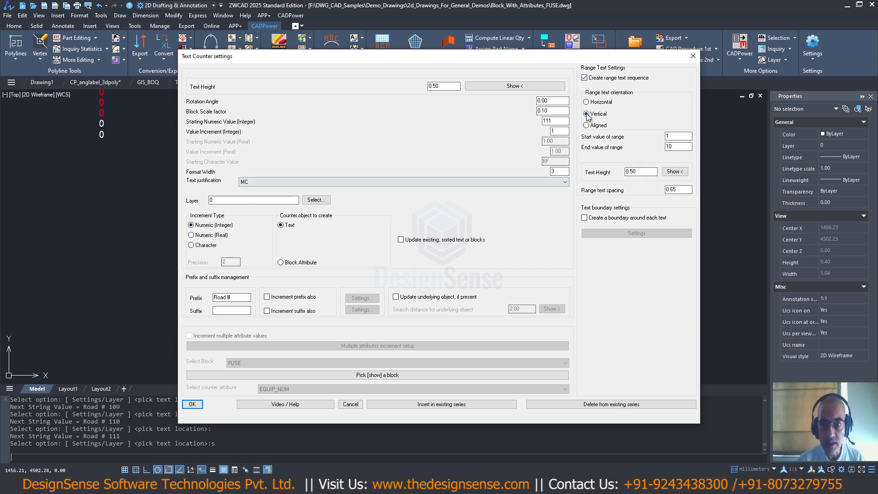
- Set the increment type to Character, clear the prefix and define the text range from AA to AK
left_click(194, 245)
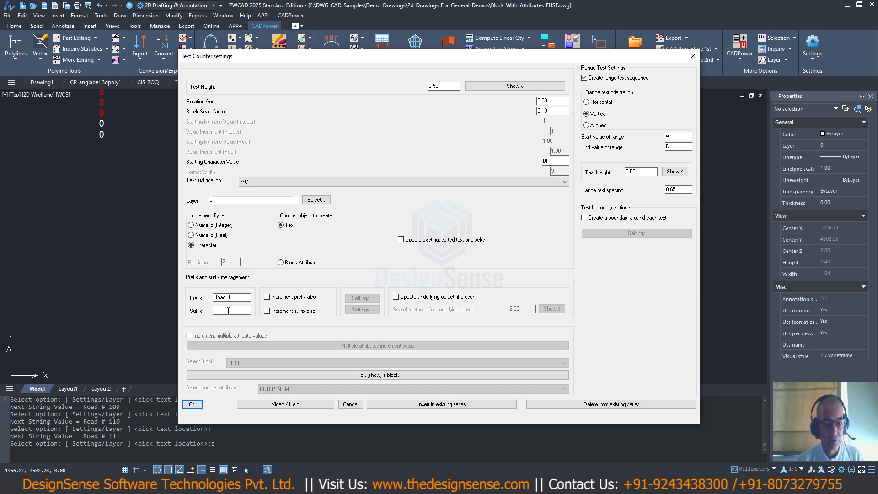
left_click_drag(247, 299, 153, 289)
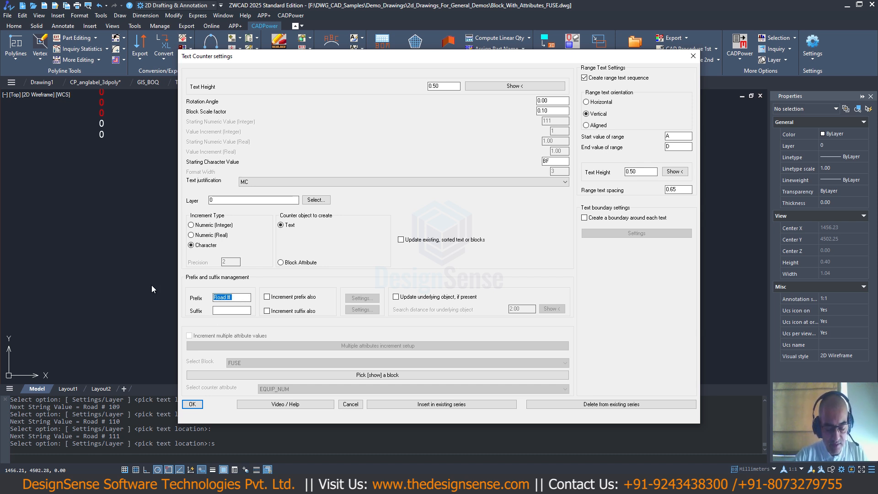
key("BackSpace")
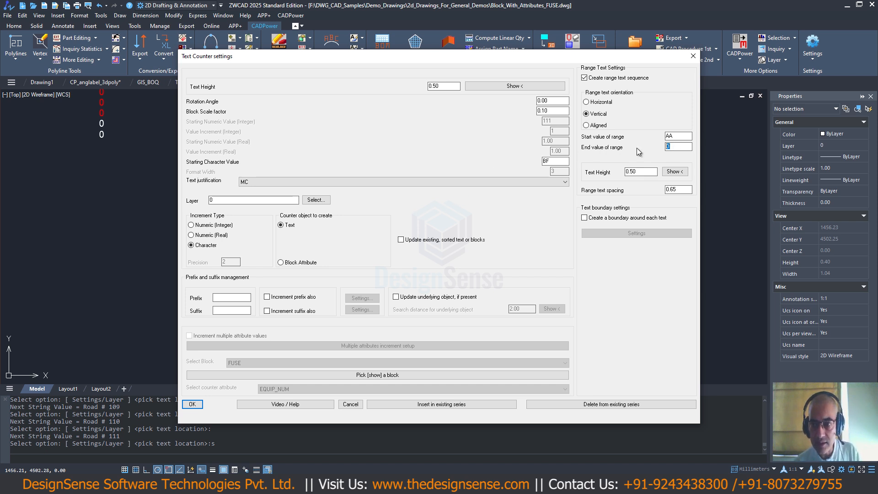
type("AK")
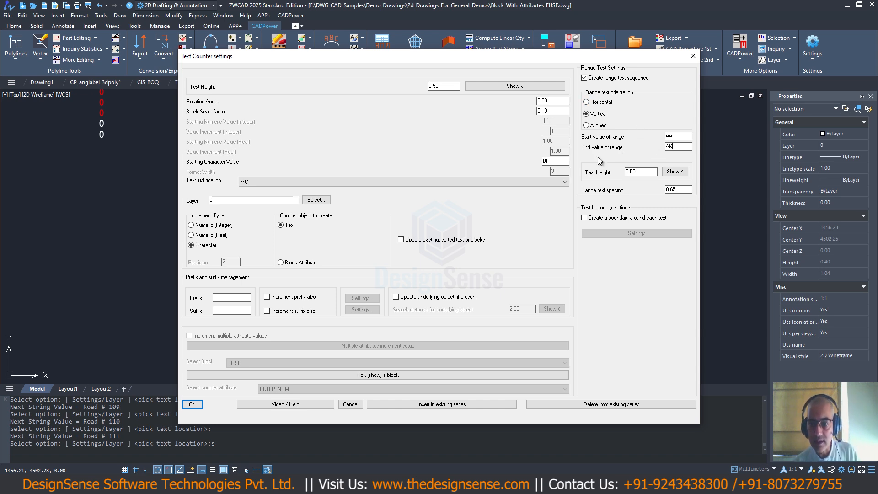
left_click(194, 405)
- Place the vertical AA to AK text sequence in the empty area beside the numbered FUSE blocks and end the command
scroll(238, 269, "down", 4)
middle_click_drag(313, 263, 195, 227)
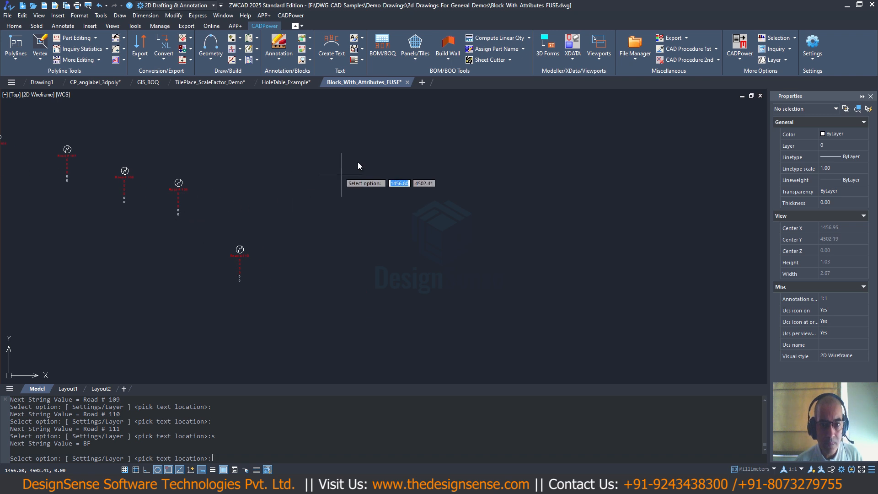
left_click(370, 131)
scroll(380, 191, "down", 2)
scroll(384, 196, "down", 3)
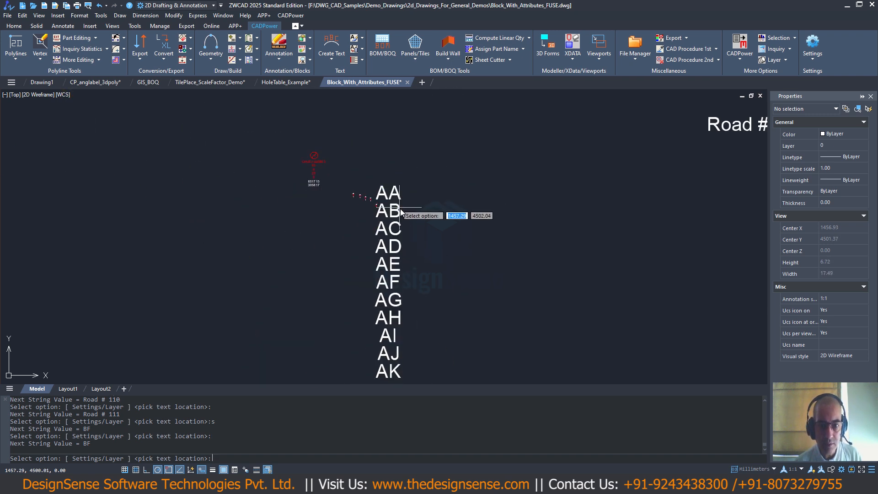
middle_click_drag(412, 227, 414, 175)
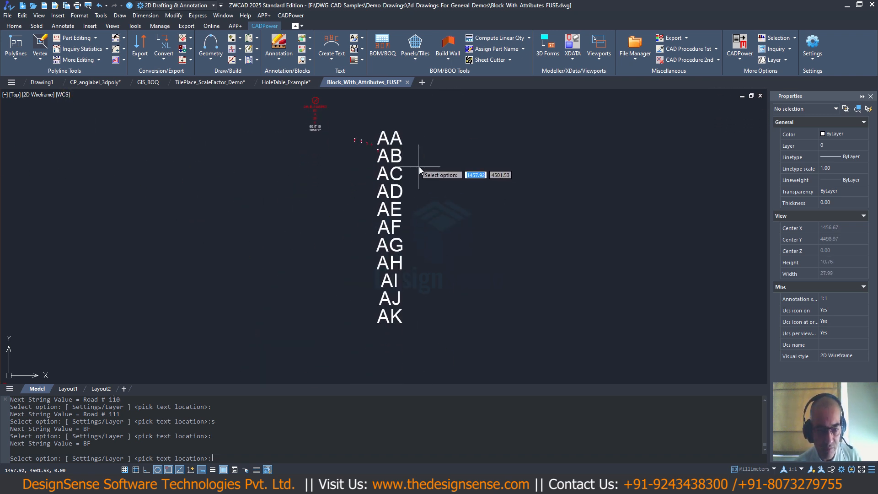
key("Return")
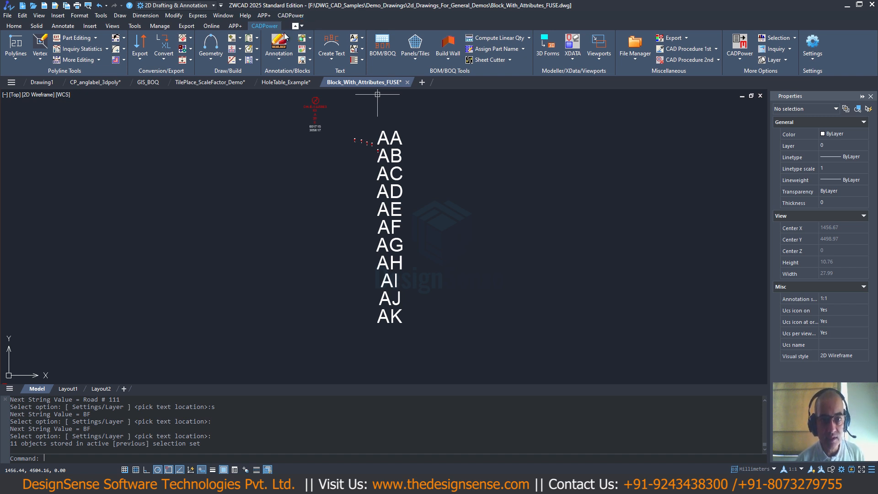
- Switch to the CP_anglabel_3dpoly drawing and delete the Polyline Statistics Table and the old labels around the closed polyline
left_click(291, 15)
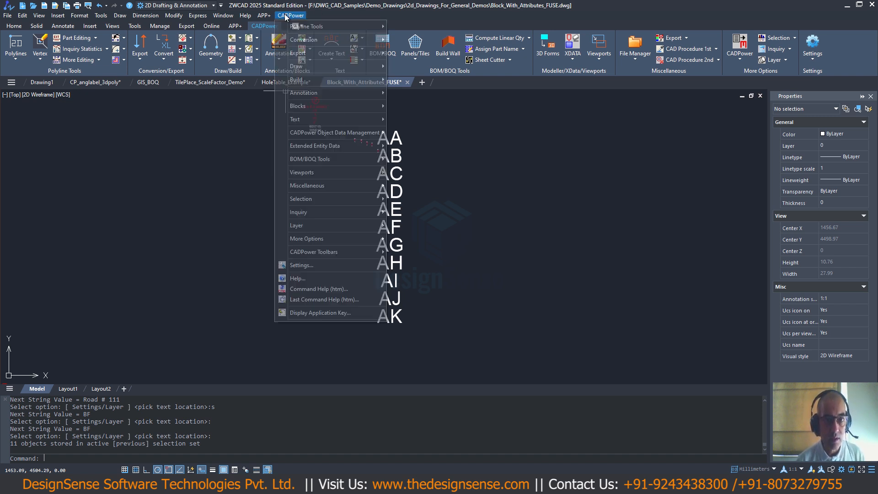
left_click(243, 170)
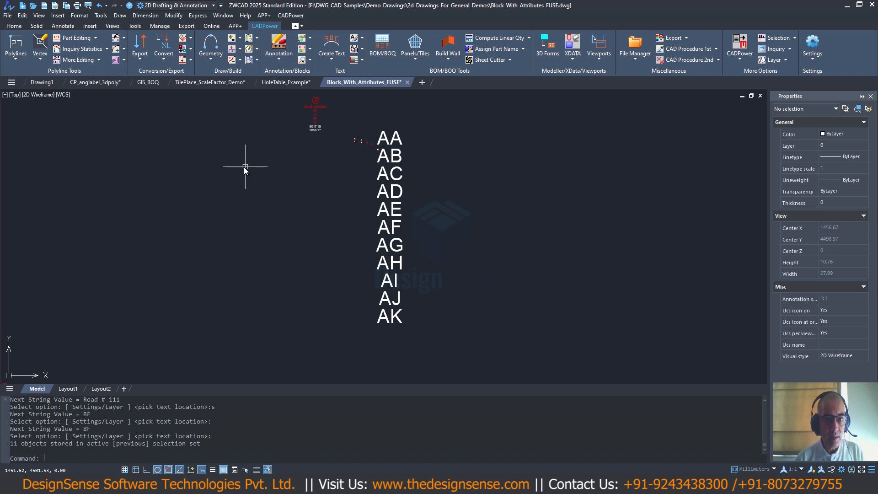
left_click(95, 82)
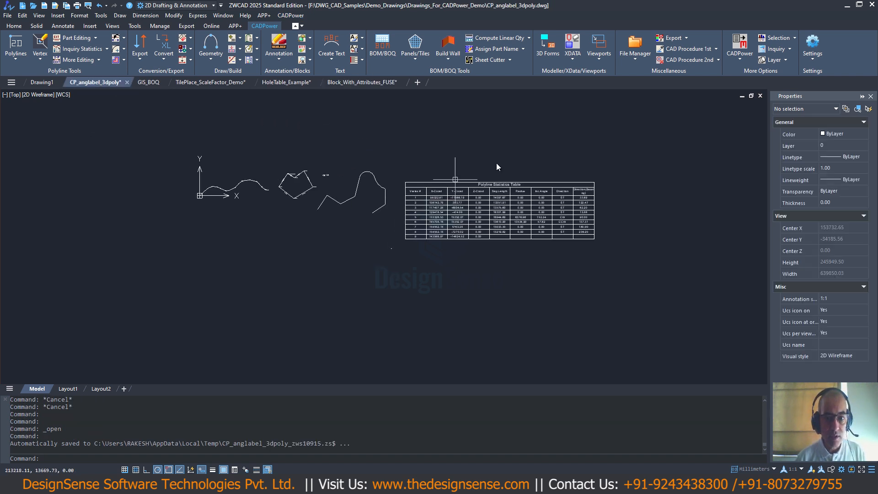
left_click(597, 143)
left_click(394, 271)
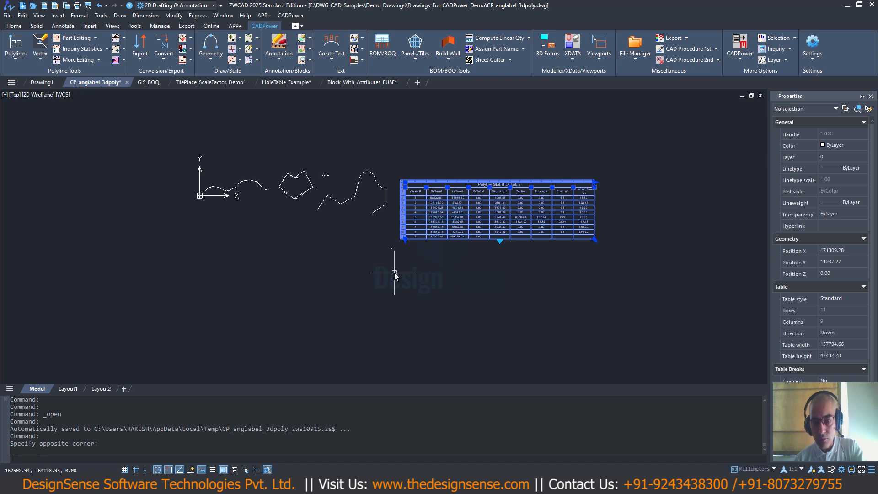
key("Delete")
scroll(290, 205, "up", 4)
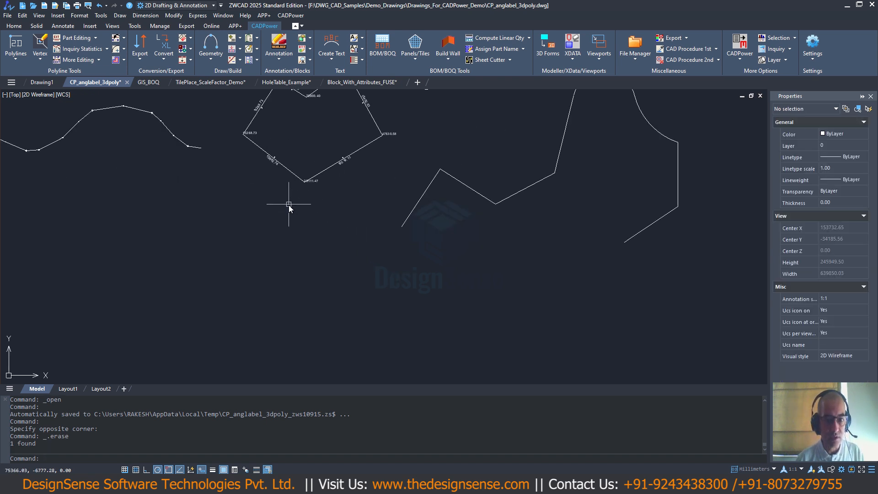
- Start Label polyline segments and examine its bearing format and slope labelling format options without changing them
left_click(291, 15)
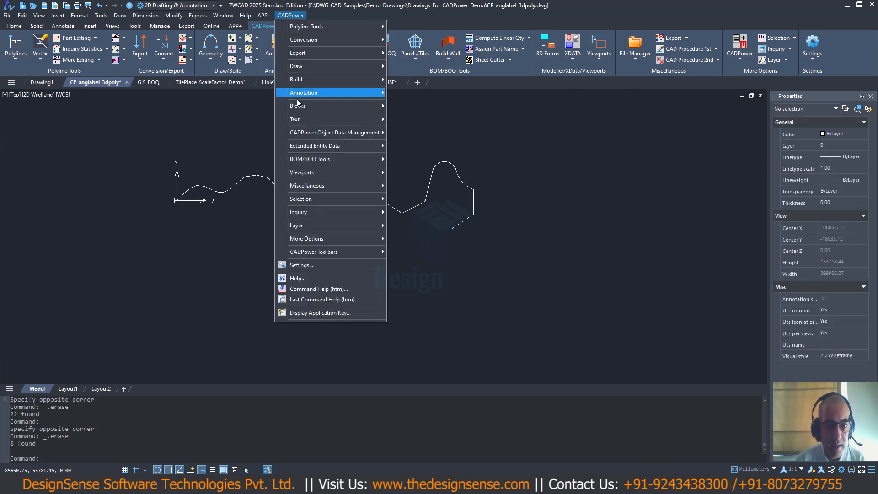
mouse_move(324, 94)
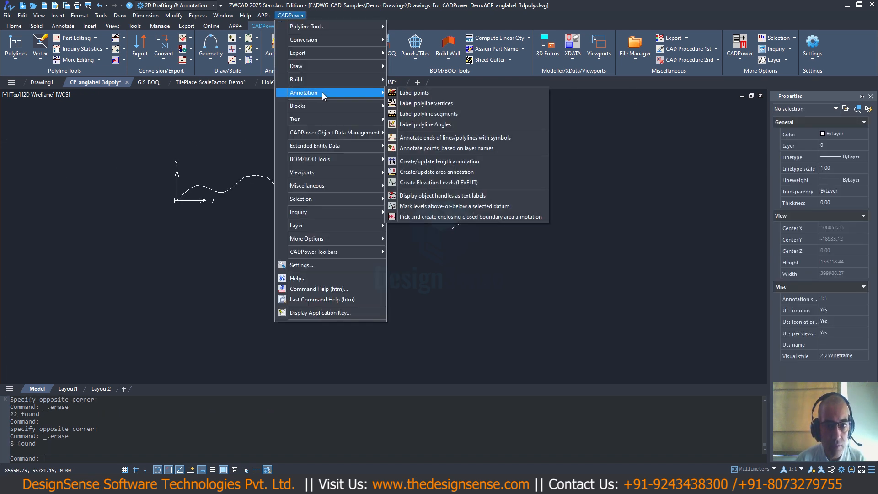
left_click(430, 114)
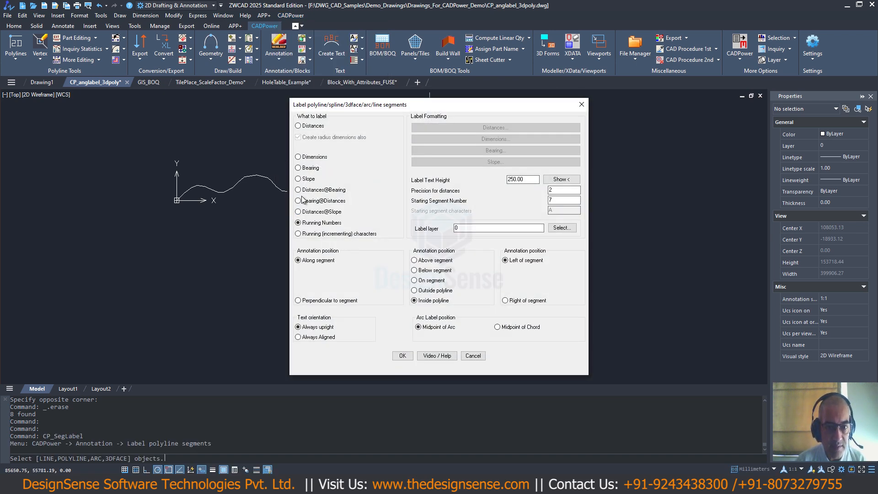
left_click(299, 168)
left_click(441, 150)
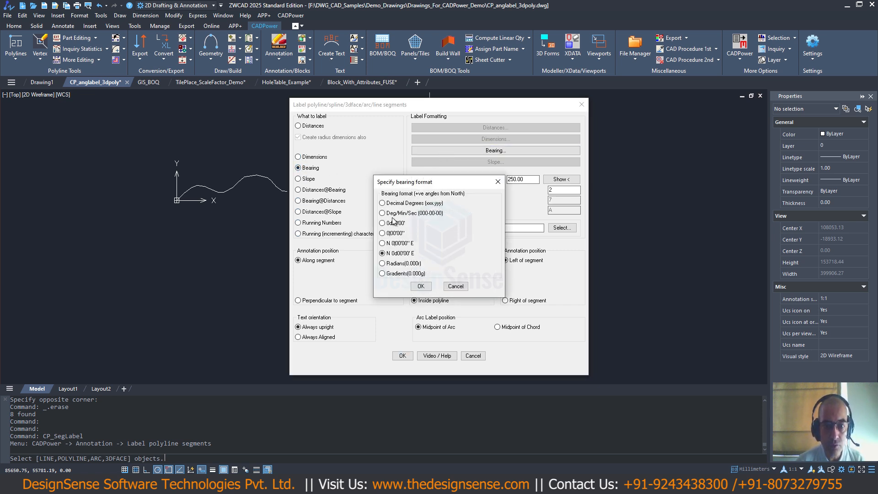
left_click(463, 285)
left_click(309, 178)
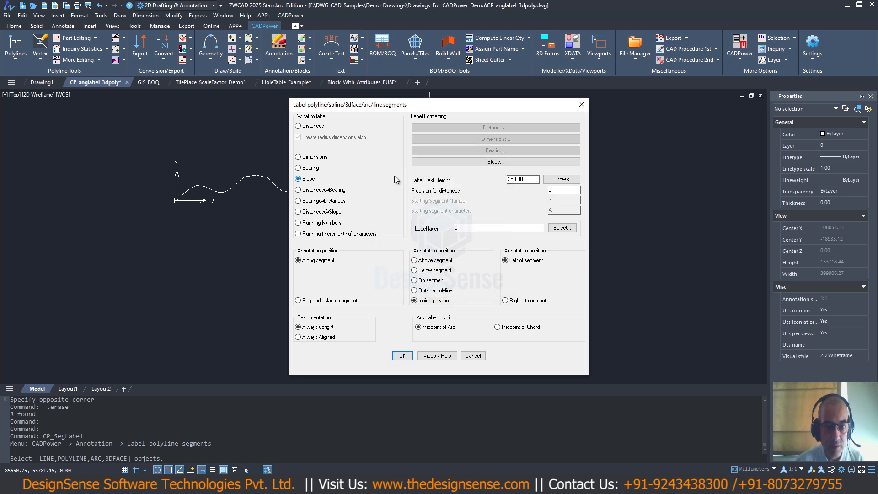
left_click(441, 163)
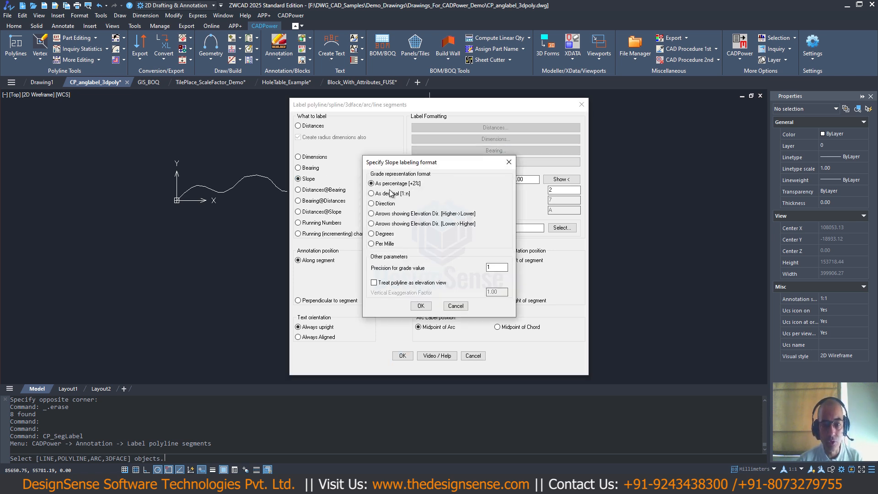
left_click(464, 307)
- Label the closed polyline's segments with upright distances placed along the segments, outside the polyline
left_click(301, 127)
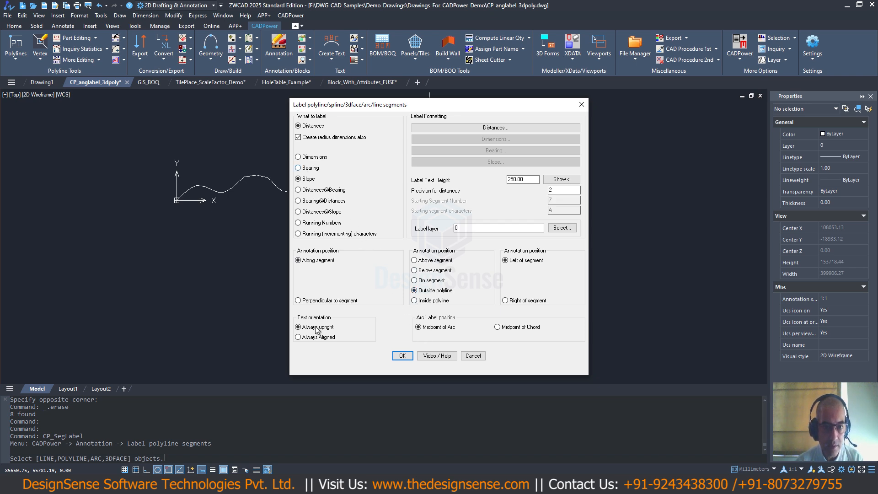
left_click(399, 357)
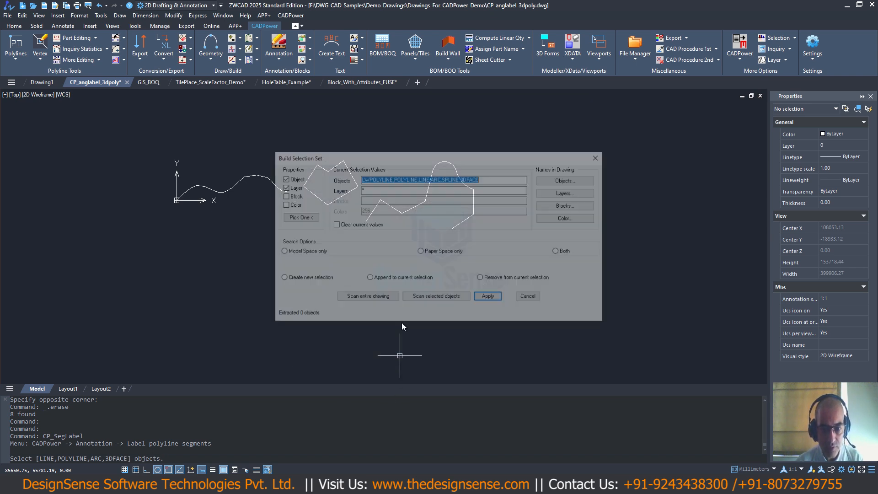
left_click(415, 296)
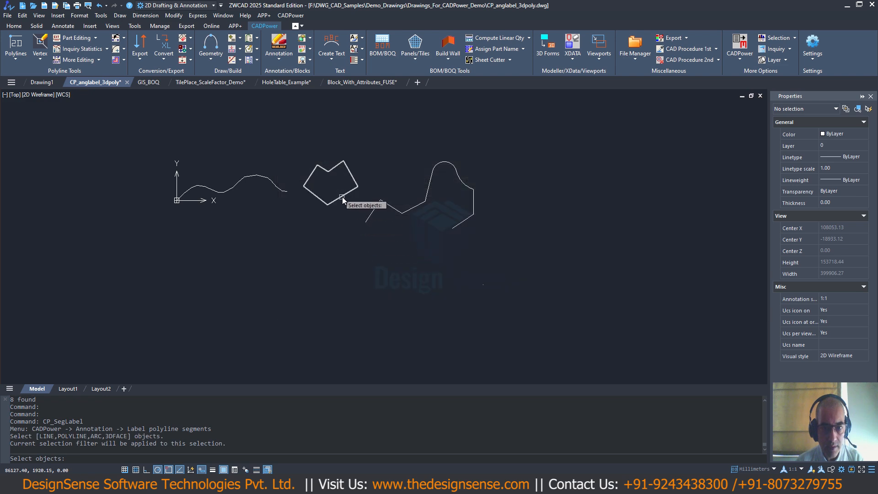
left_click(342, 197)
key("Return")
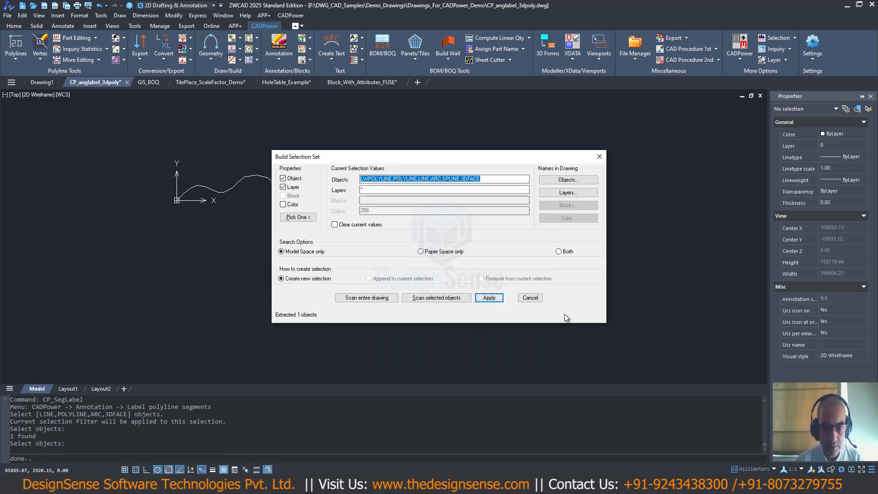
left_click(492, 298)
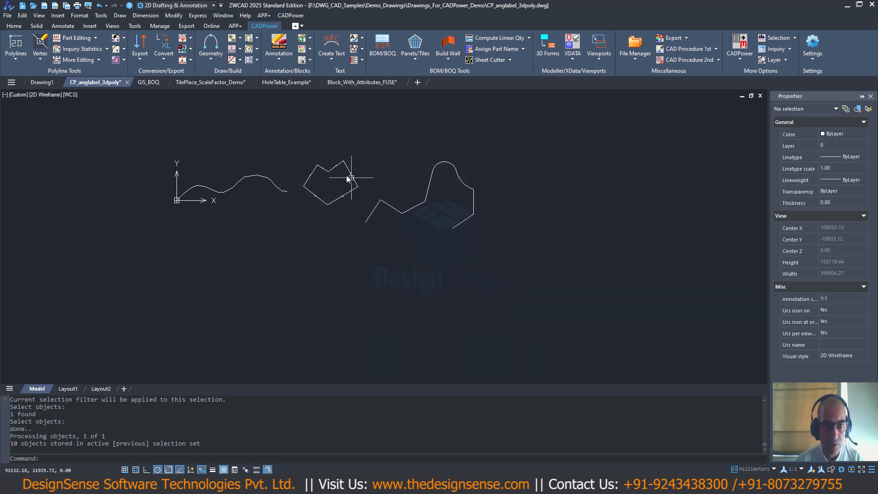
scroll(339, 174, "up", 5)
scroll(339, 174, "up", 1)
scroll(341, 180, "down", 1)
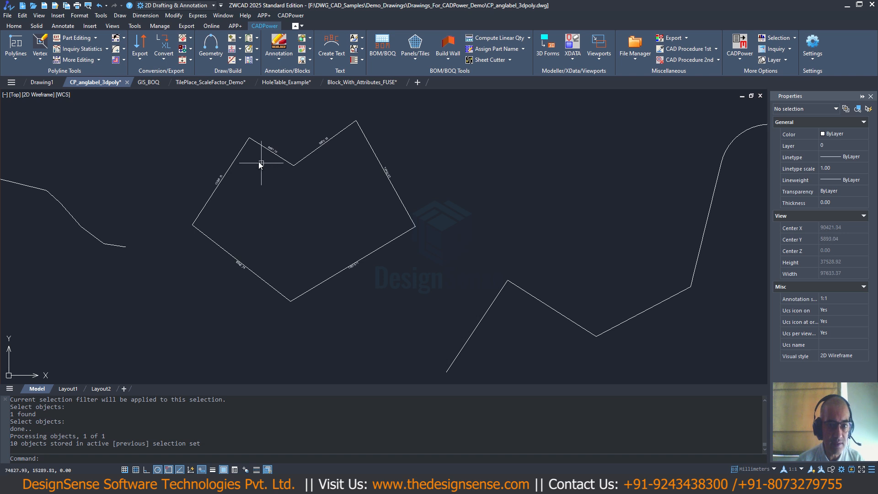
scroll(336, 261, "up", 1)
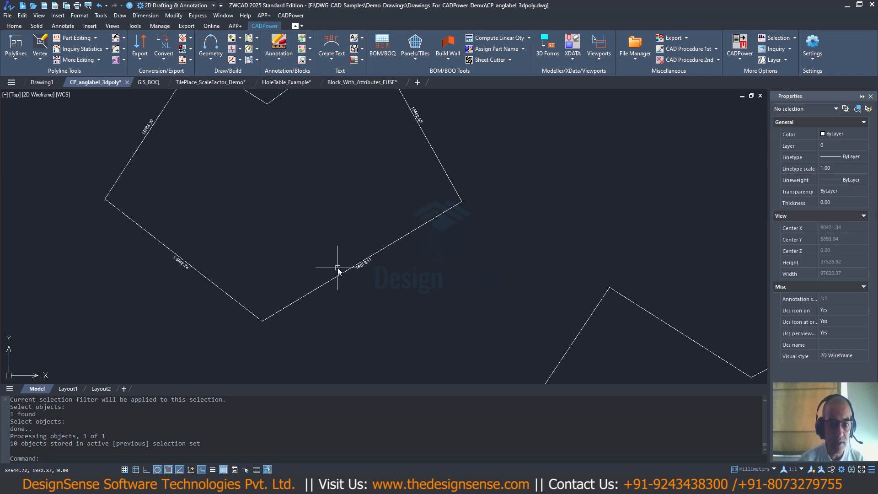
scroll(332, 260, "down", 1)
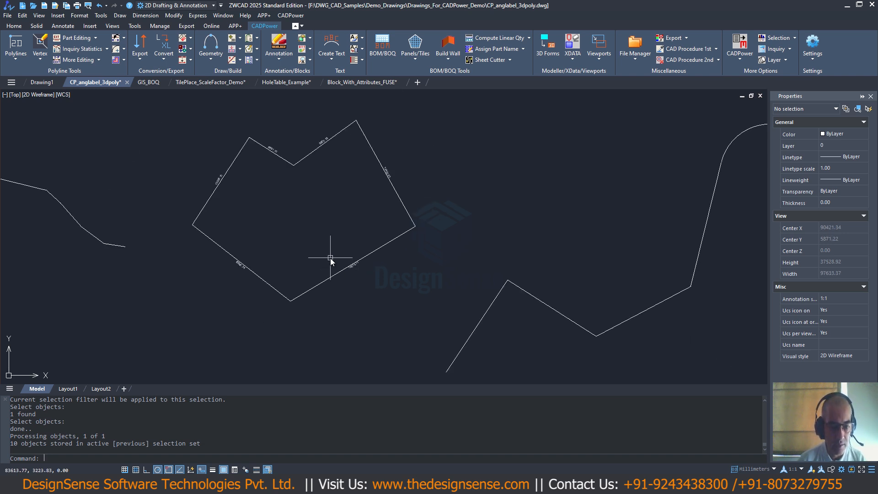
- Restart CP_SegLabel and configure it to label segments with running numbers inside the polyline
type("CP_SegLabel")
key("Return")
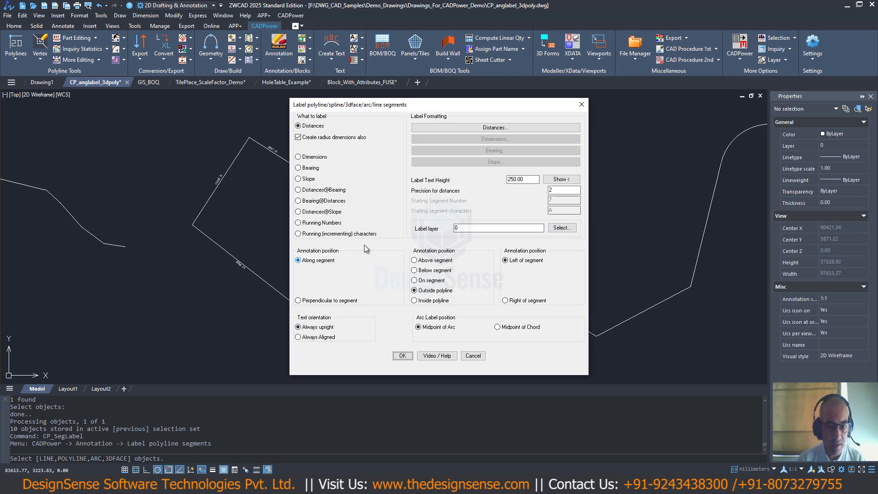
left_click(415, 300)
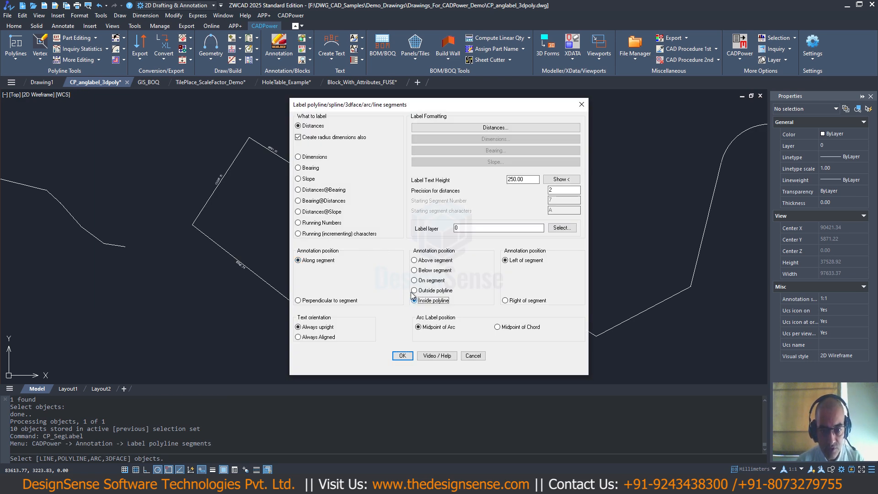
left_click(299, 224)
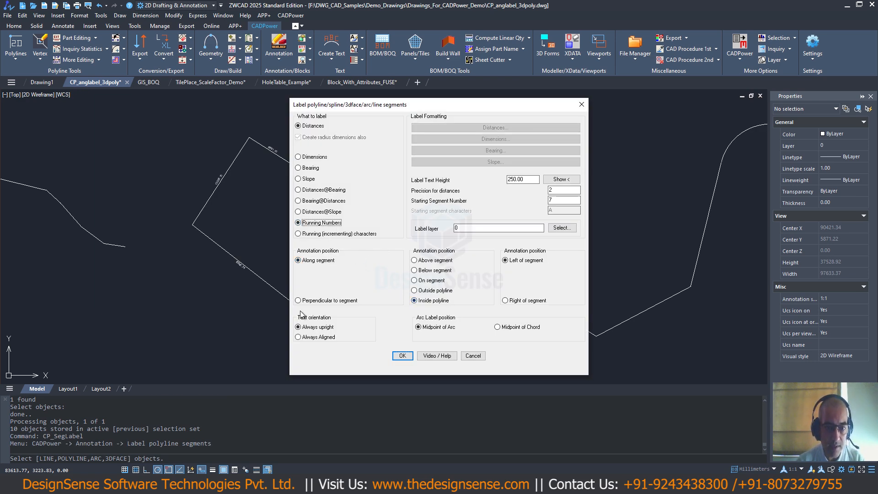
left_click(402, 356)
- Select the closed polyline by scanning selected objects and apply the running-number labels to its segments
left_click(439, 301)
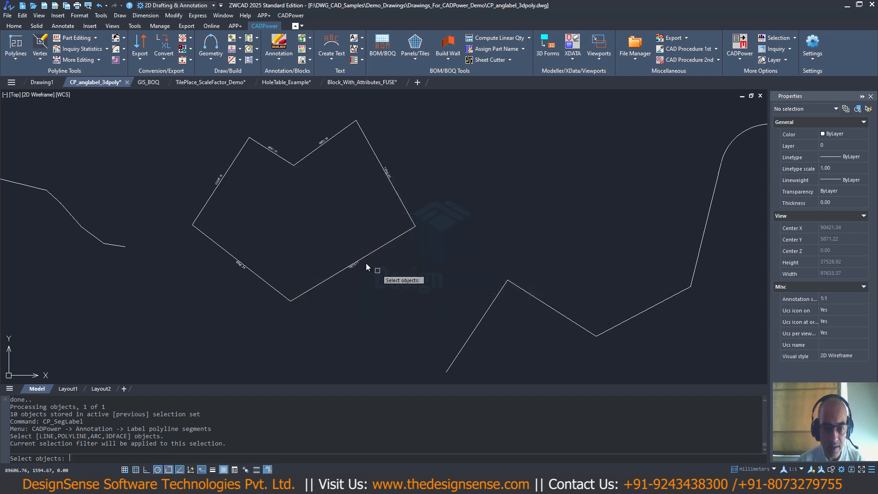
left_click(339, 242)
left_click(304, 308)
key("Return")
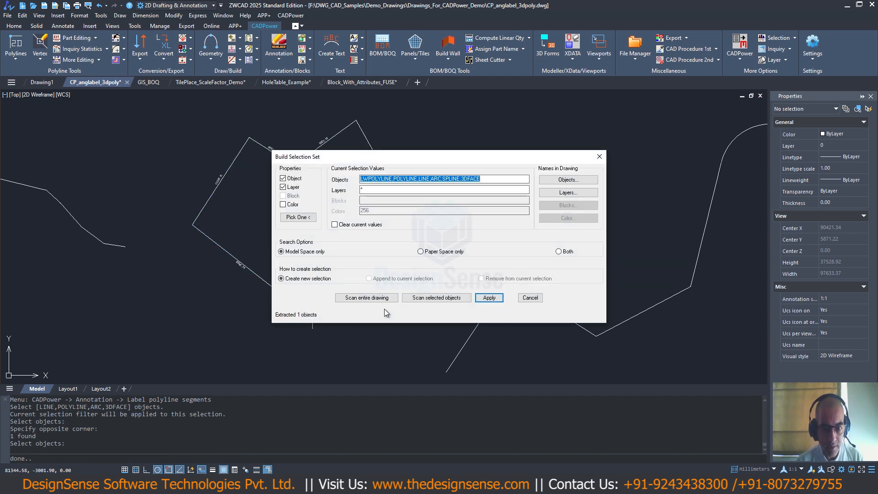
left_click(486, 298)
key("Return")
scroll(243, 191, "up", 3)
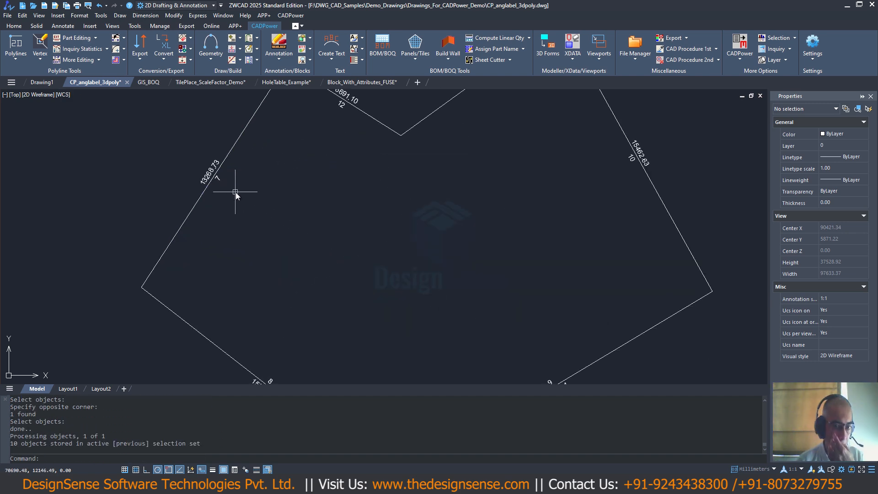
- Examine the running-number and distance labels along the closed polyline's segments
middle_click_drag(288, 157, 291, 185)
scroll(293, 190, "down", 3)
scroll(274, 237, "up", 5)
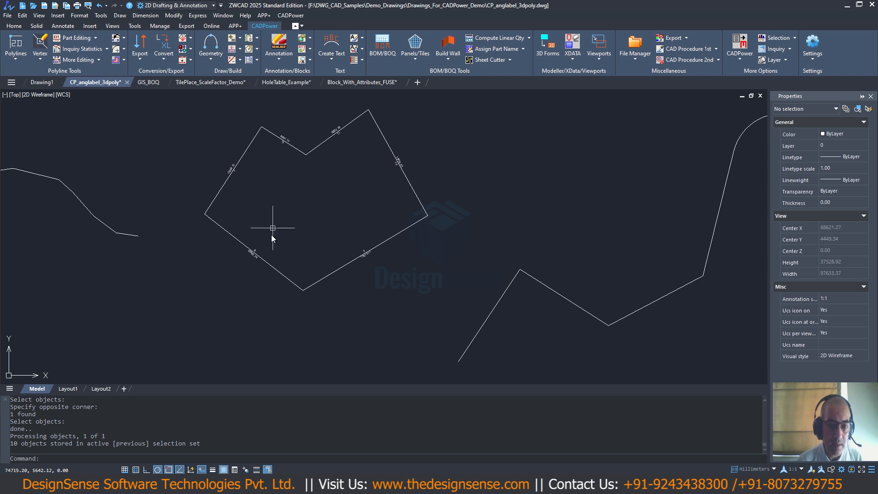
middle_click_drag(423, 274, 348, 367)
middle_click_drag(410, 224, 410, 328)
middle_click_drag(449, 214, 535, 232)
scroll(534, 232, "down", 5)
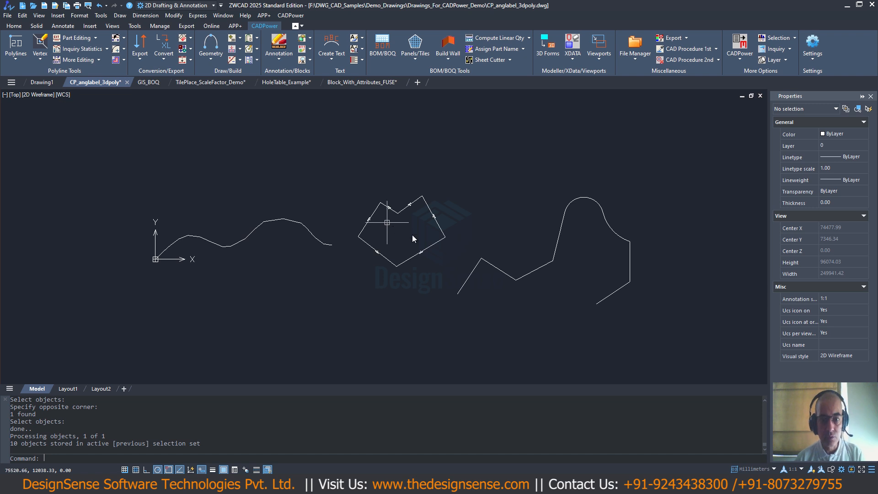
scroll(414, 202, "up", 4)
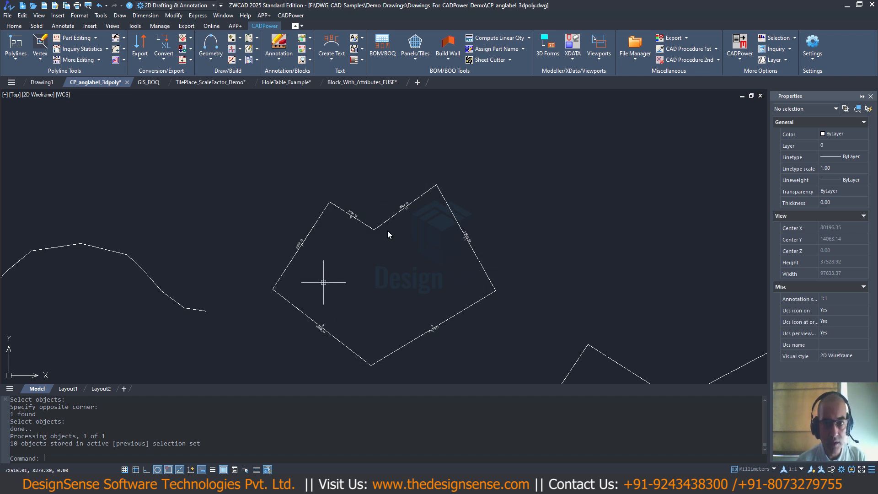
- Label the closed polyline's vertices with running numbers using Label polyline vertices, keeping the other labelling settings
left_click(291, 15)
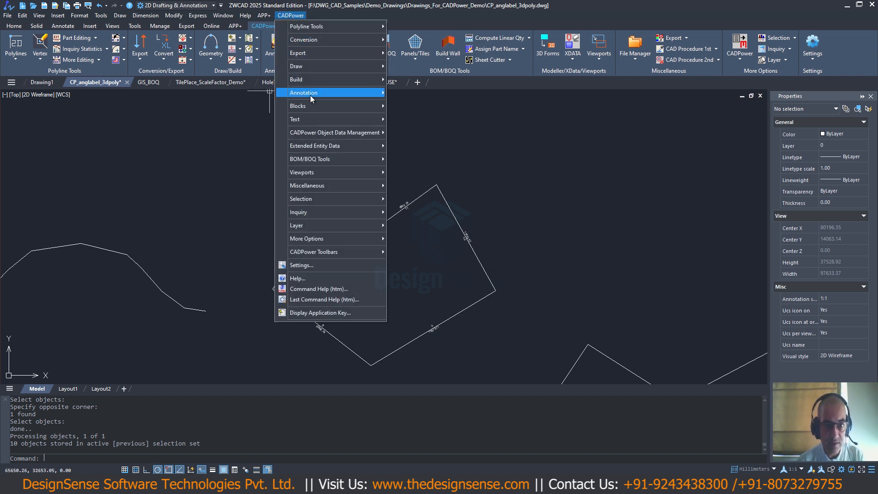
mouse_move(318, 95)
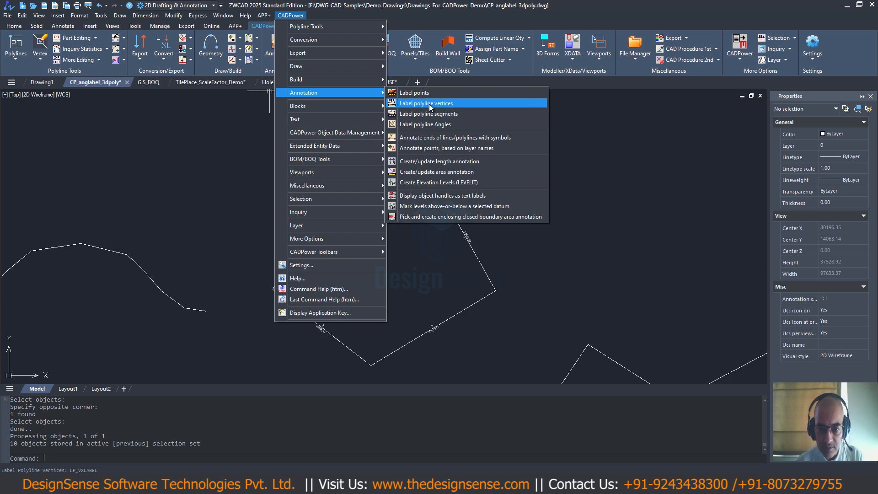
left_click(429, 104)
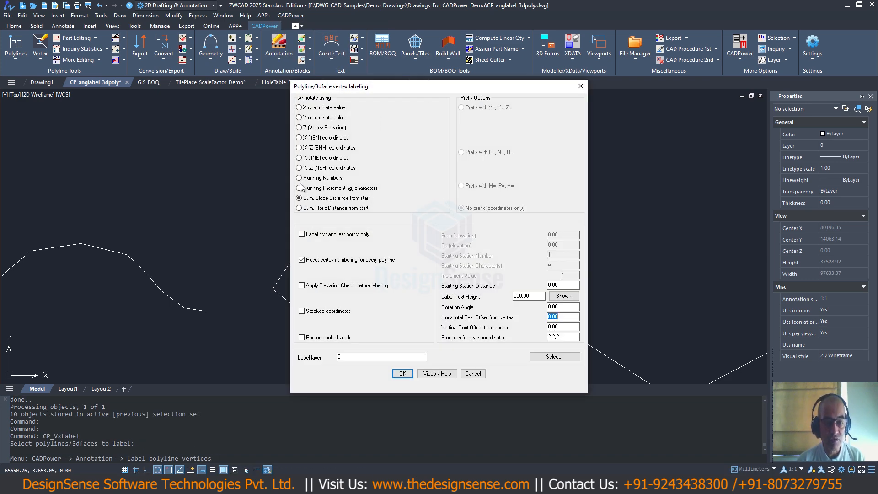
left_click(300, 178)
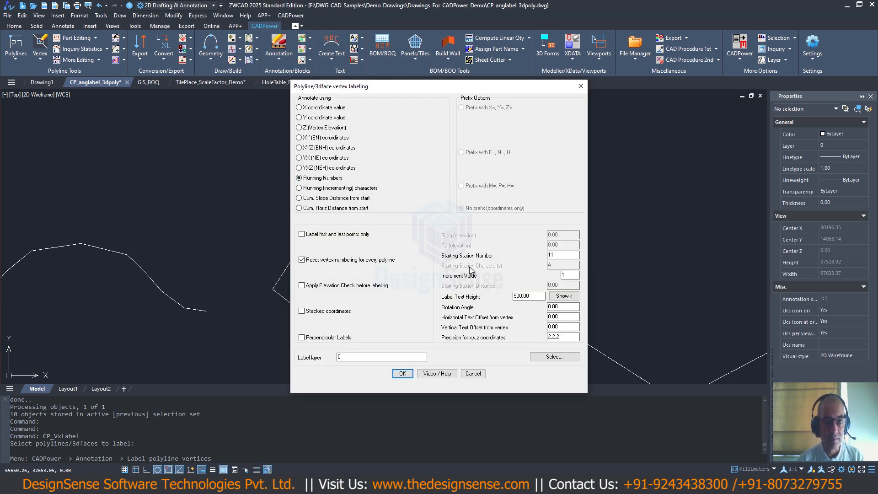
left_click(402, 373)
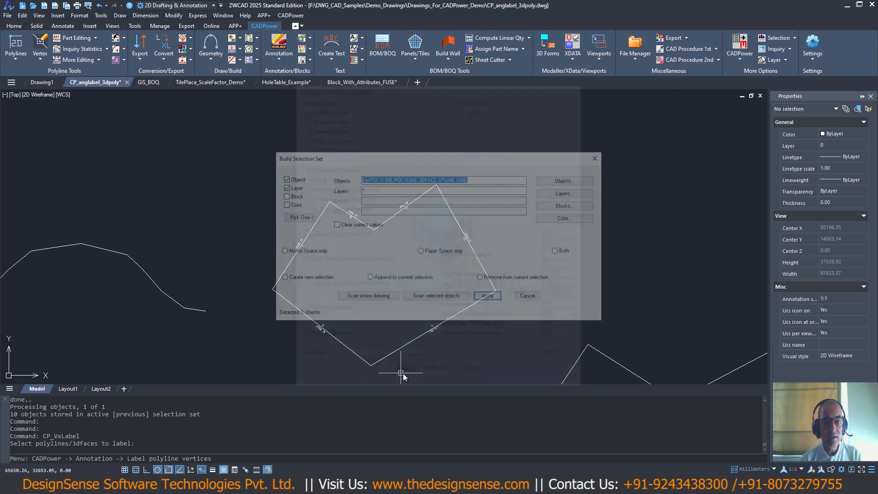
left_click(407, 306)
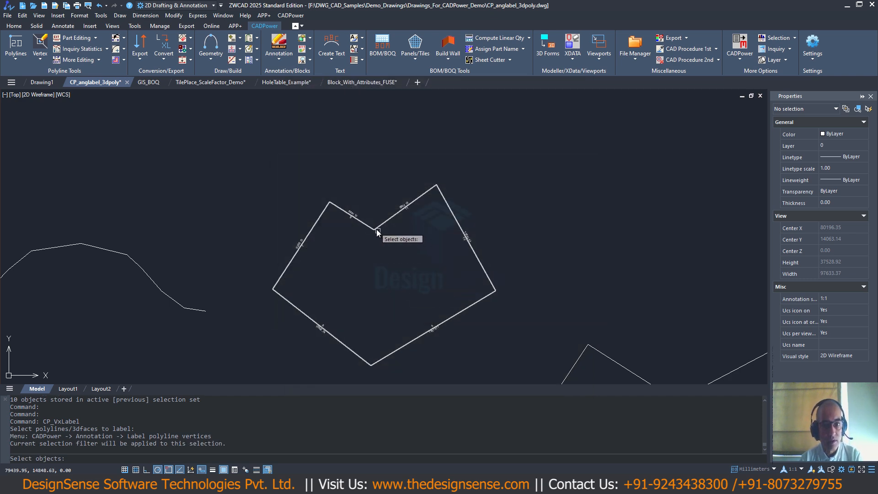
left_click(375, 235)
key("Return")
left_click(489, 297)
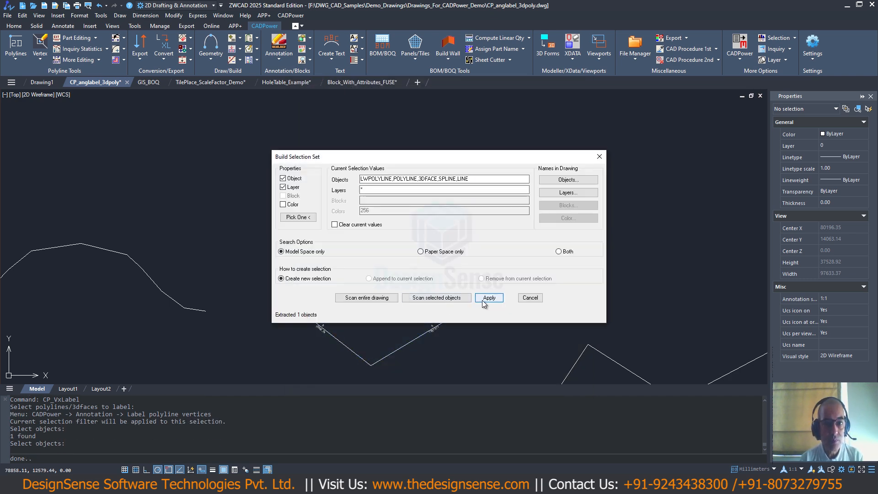
- Examine the running numbers placed at the closed polyline's vertices
scroll(326, 210, "up", 2)
scroll(323, 172, "up", 2)
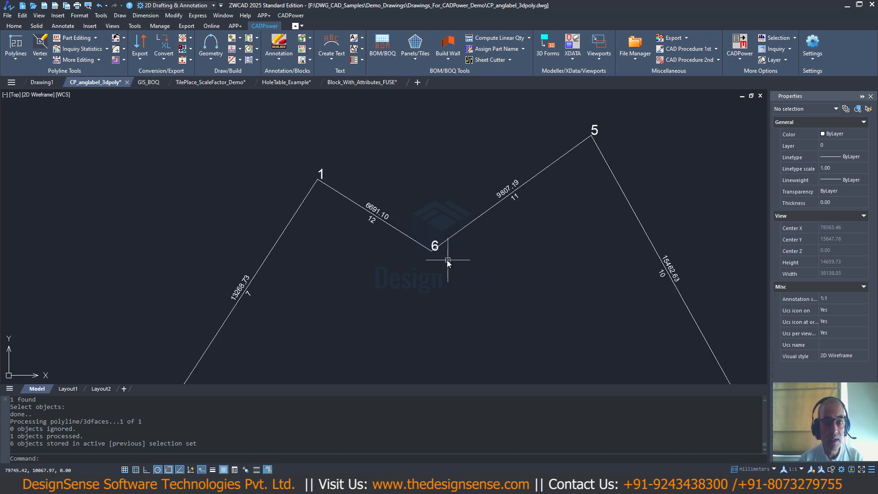
middle_click_drag(447, 260, 538, 182)
middle_click_drag(219, 321, 225, 184)
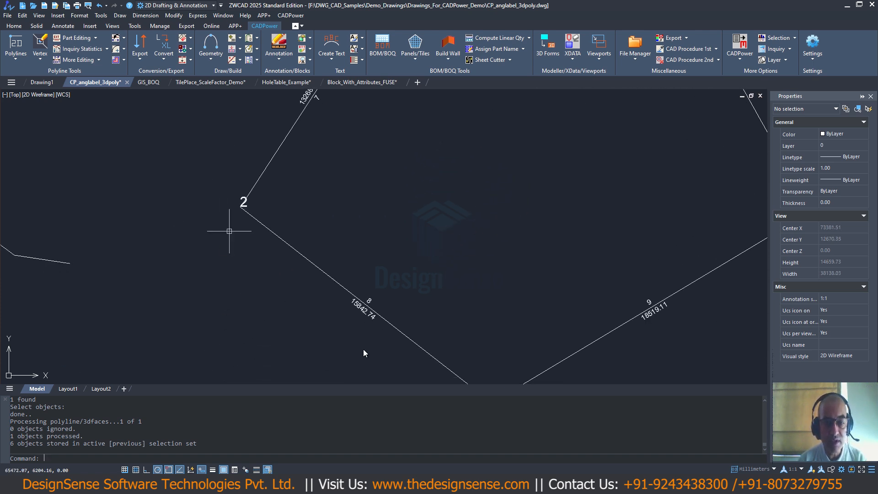
mouse_move(365, 343)
middle_mouse_down()
mouse_move(302, 253)
mouse_move(249, 300)
middle_mouse_up()
middle_click_drag(444, 211, 404, 318)
scroll(410, 224, "down", 2)
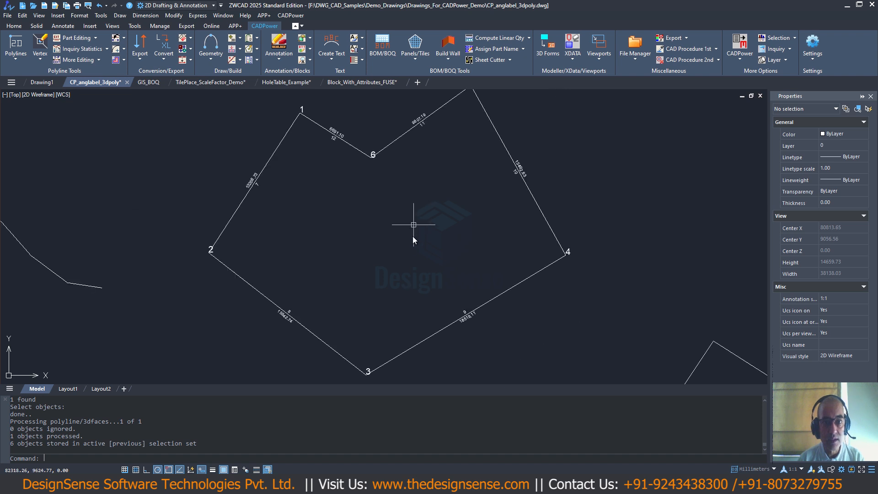
middle_click_drag(408, 166, 388, 251)
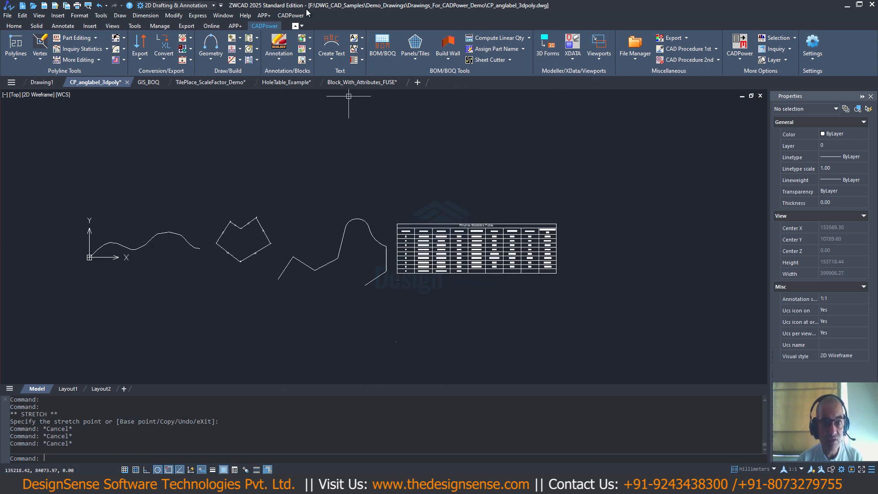
- Copy the part of the open polyline between its third vertex and the end of its first arc to above and left of the original
left_click(278, 17)
mouse_move(320, 28)
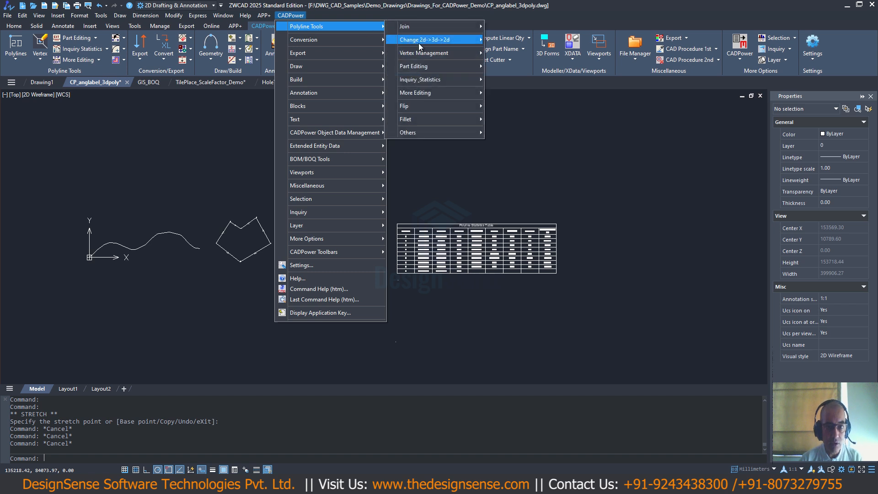
mouse_move(430, 69)
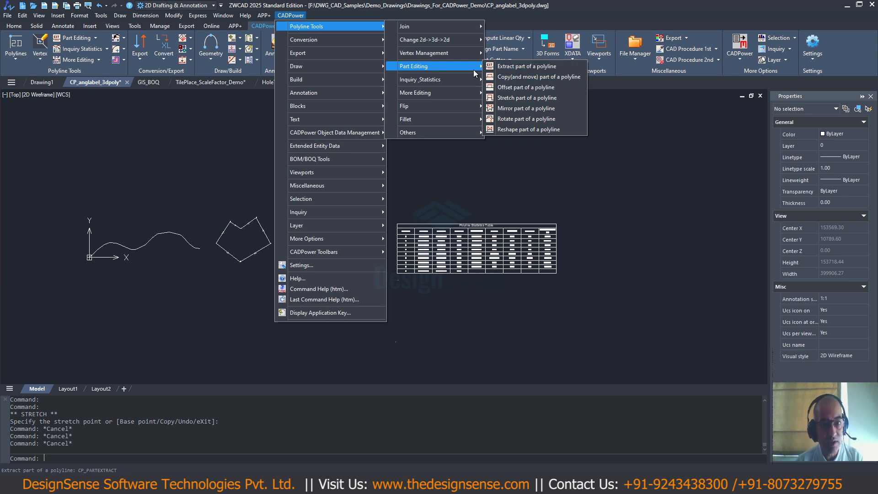
left_click(509, 81)
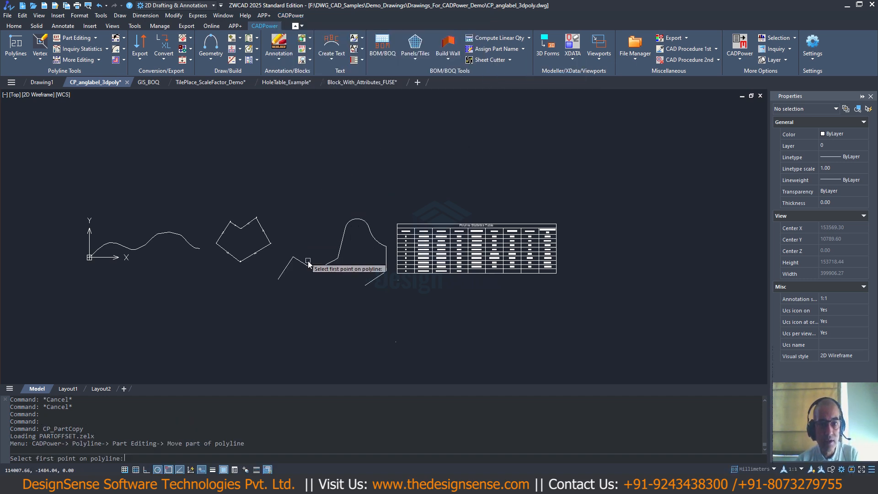
scroll(306, 259, "up", 2)
scroll(305, 257, "down", 2)
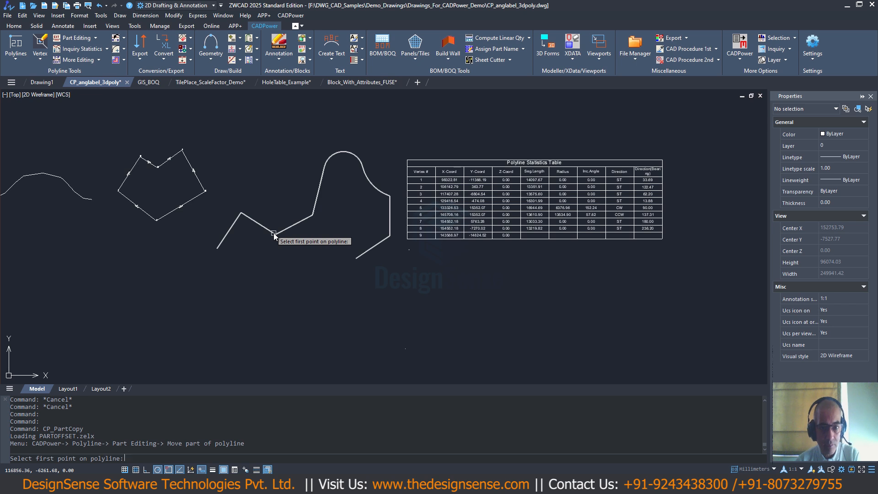
left_click(274, 233)
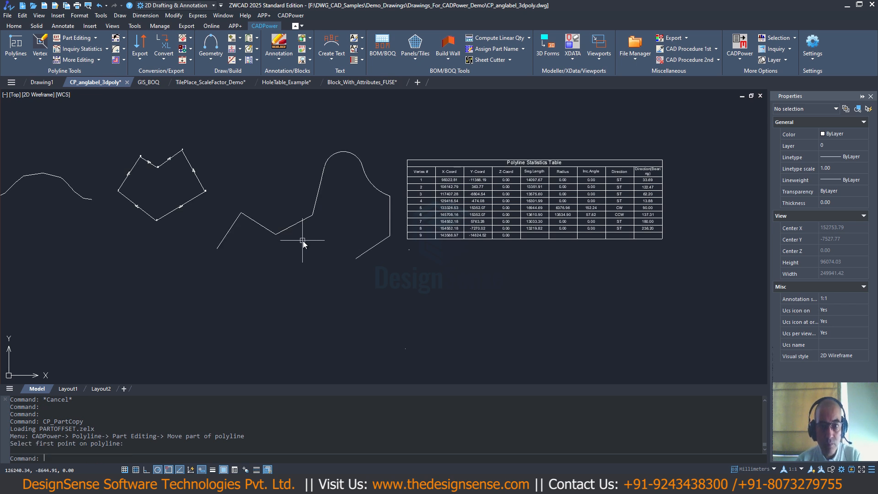
key("Return")
left_click(279, 234)
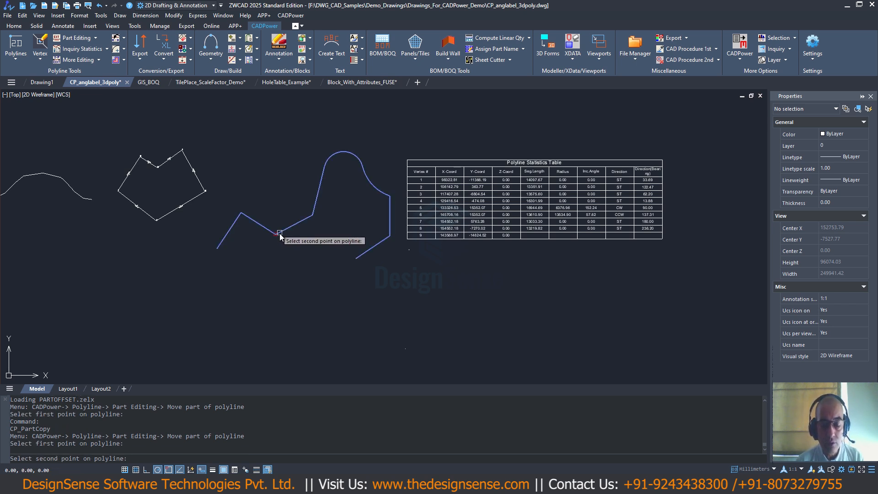
left_click(362, 167)
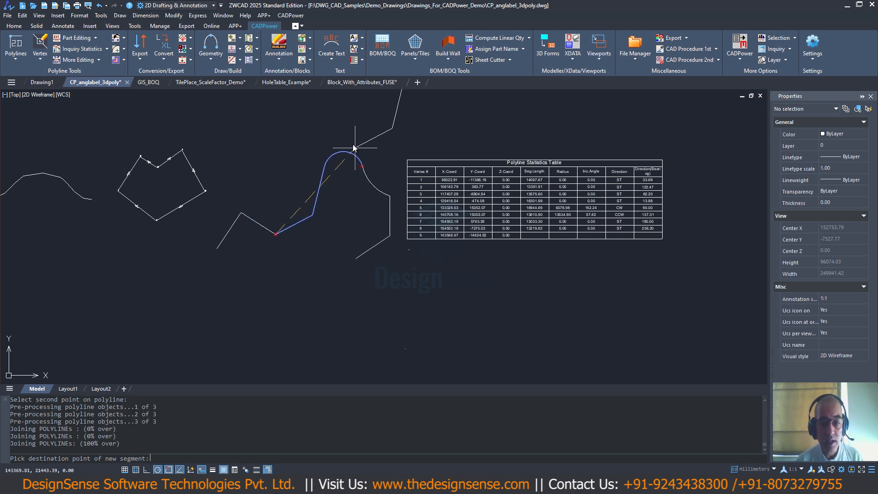
left_click(261, 187)
- Select the original open polyline and its copied part to compare them, and clear the selection
left_click(288, 227)
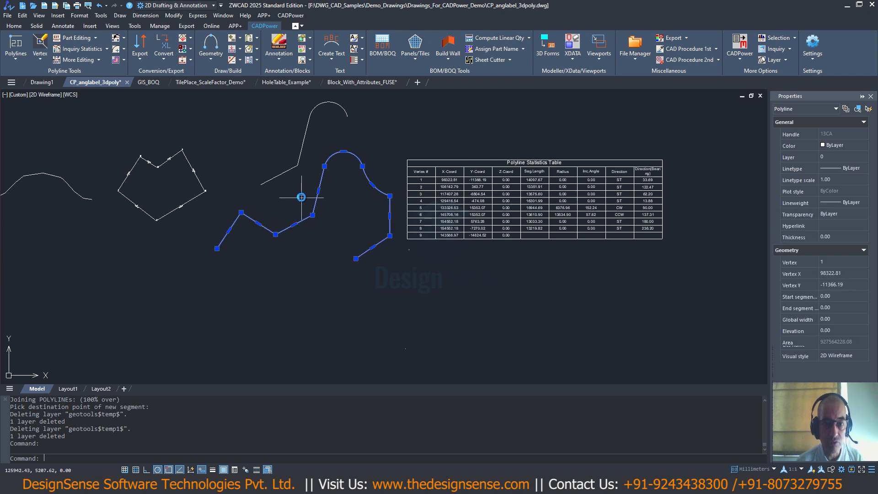
left_click(298, 168)
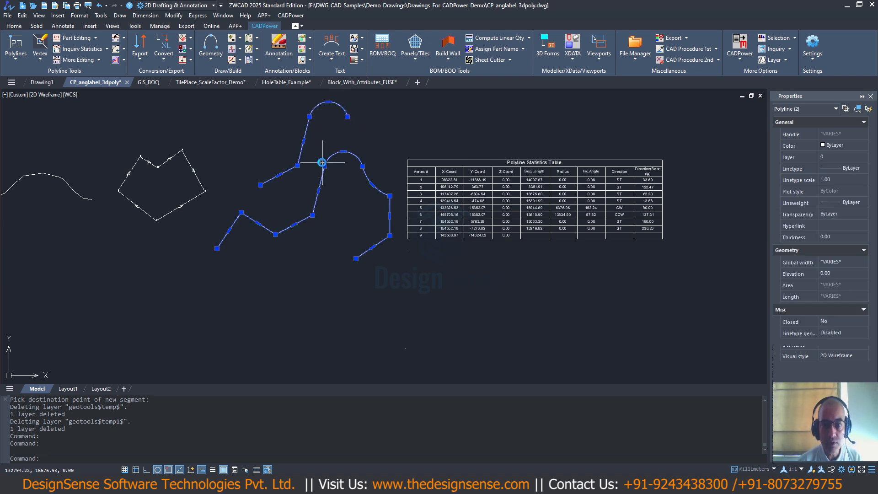
key("Escape")
key("Escape")
key("Escape")
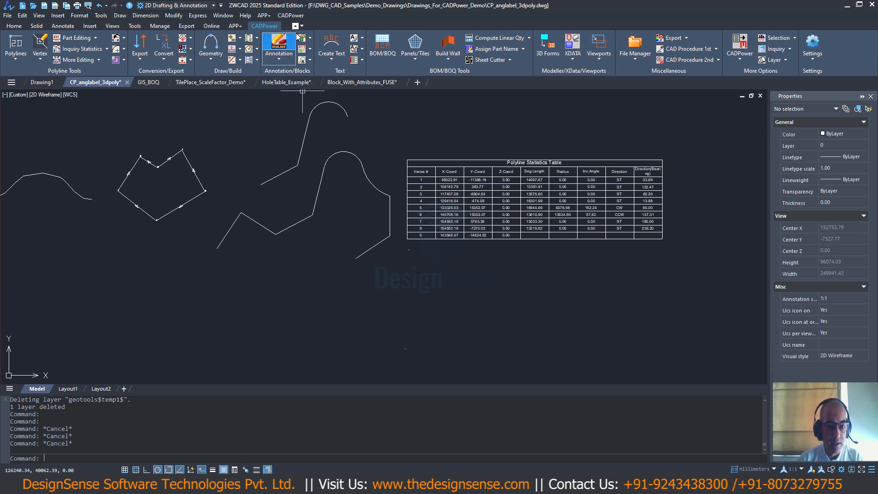
- Offset the part of the original open polyline between its third vertex and its first arc's end by 400 towards the arc's inner side
left_click(291, 15)
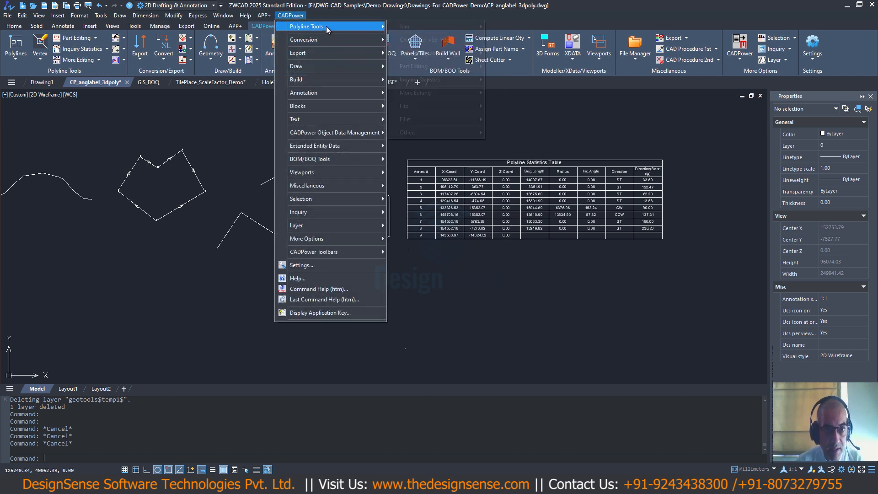
mouse_move(320, 26)
mouse_move(414, 66)
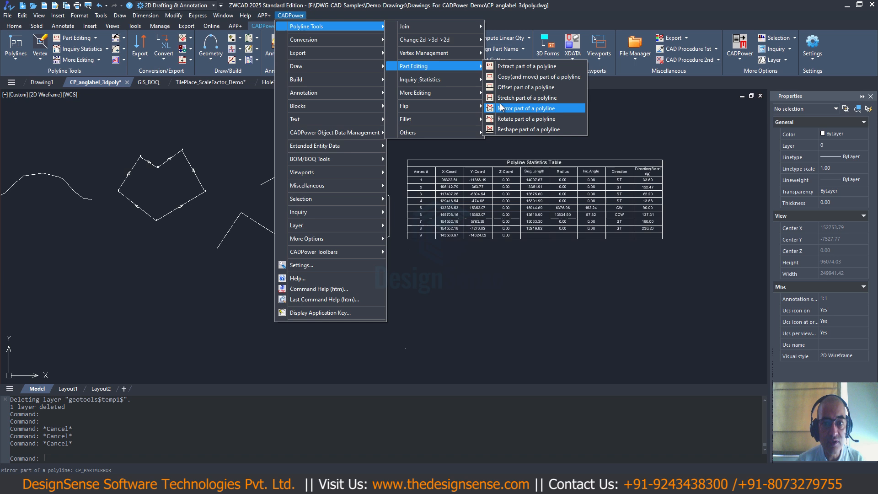
left_click(507, 88)
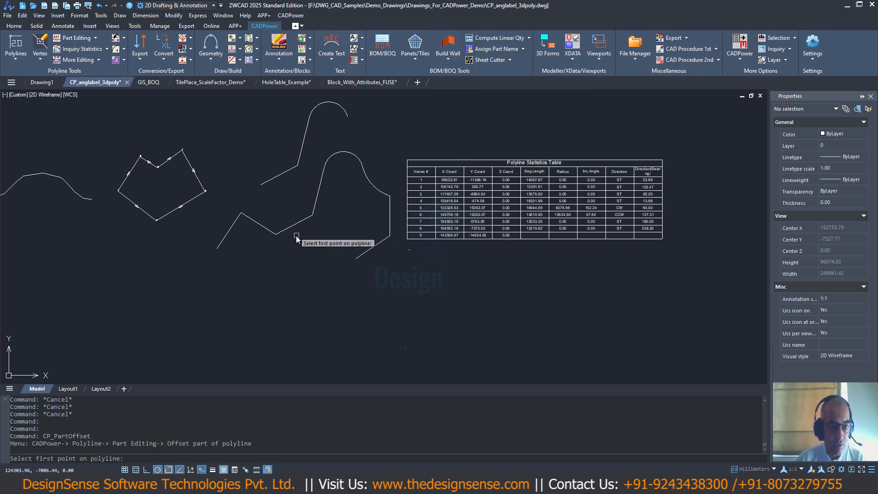
left_click(276, 234)
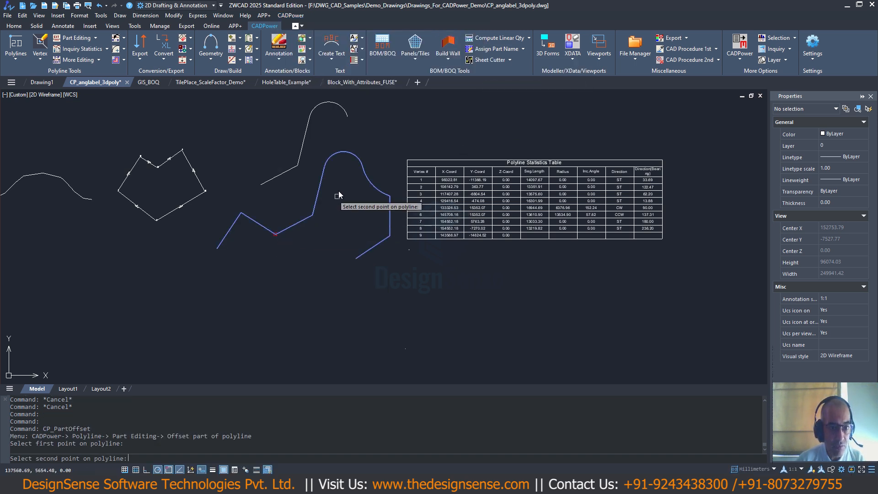
left_click(362, 167)
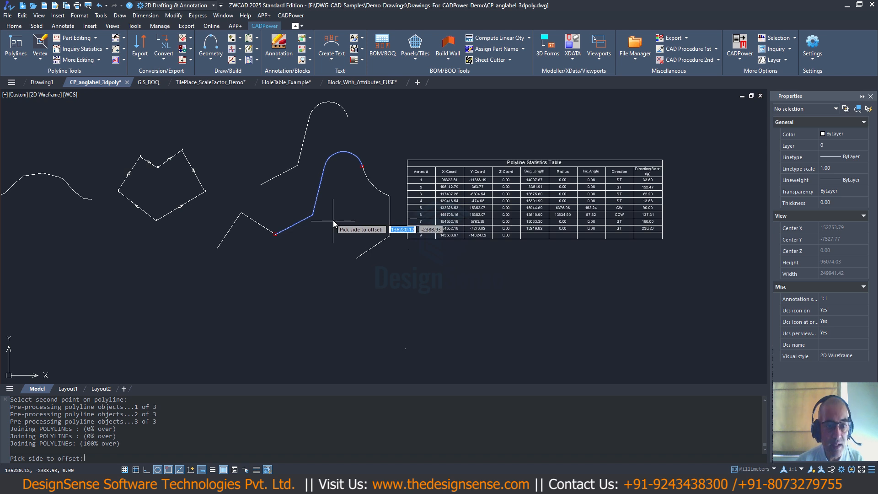
left_click(333, 191)
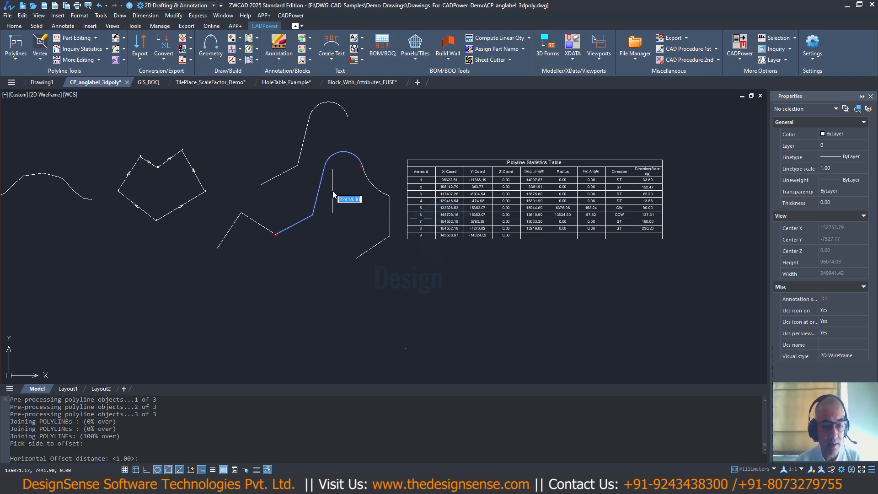
type("400")
key("Return")
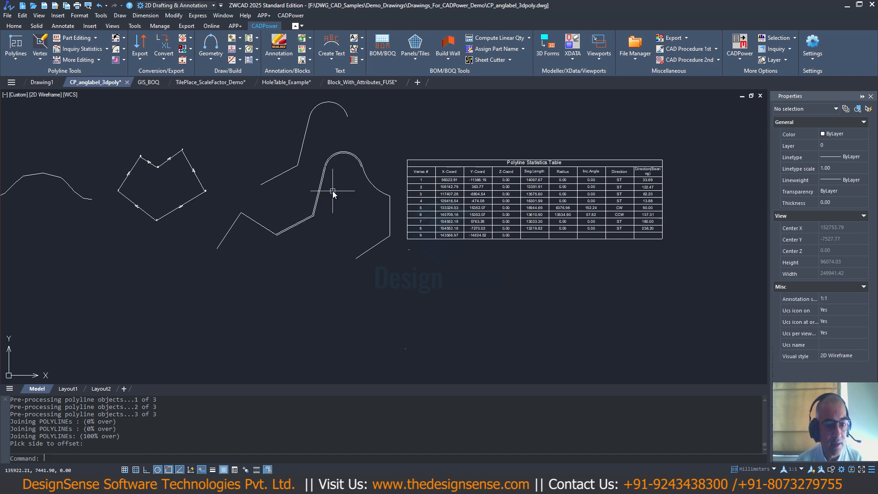
- Inspect the offset part alongside the original open polyline from its start to the arc
scroll(314, 212, "up", 5)
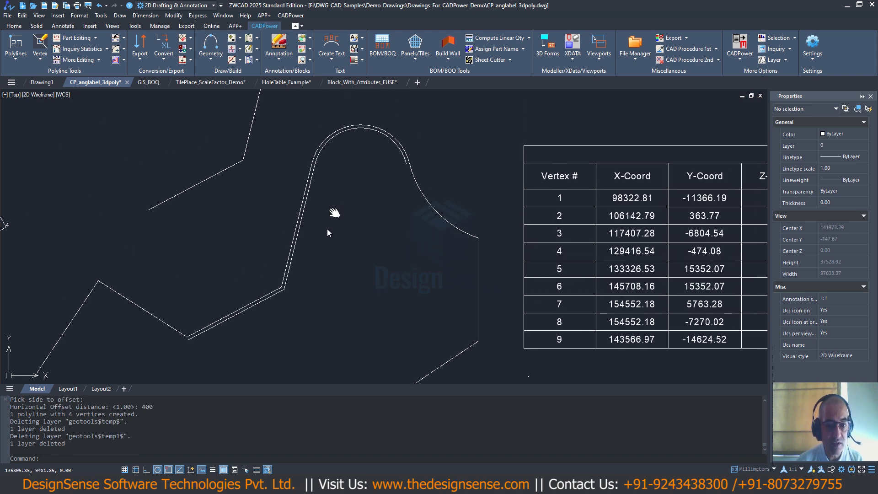
scroll(331, 225, "down", 3)
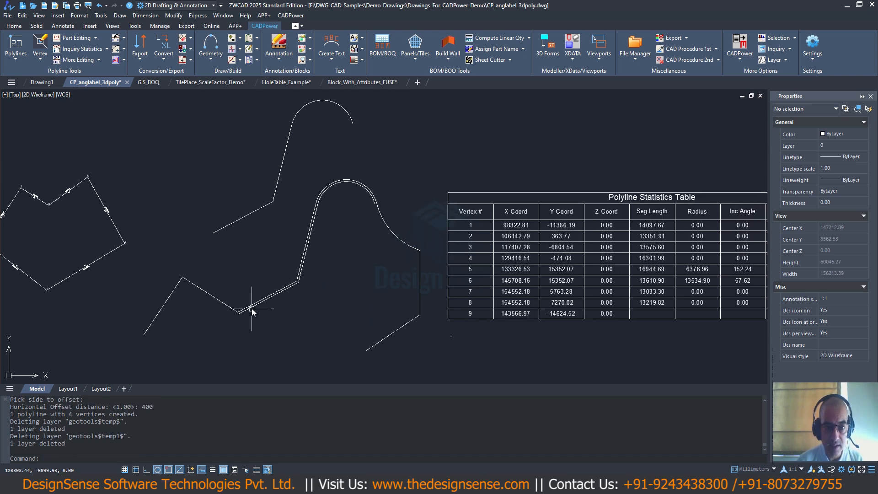
scroll(249, 308, "up", 4)
scroll(452, 195, "down", 4)
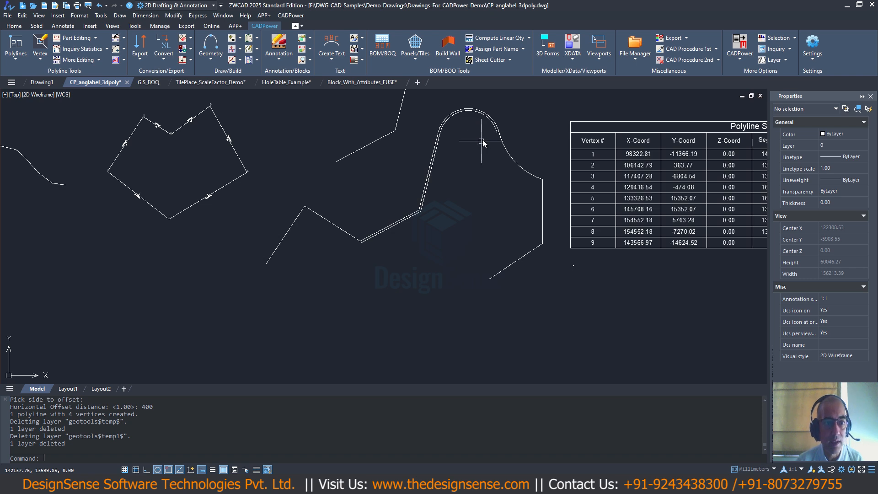
scroll(482, 139, "up", 1)
scroll(450, 158, "up", 3)
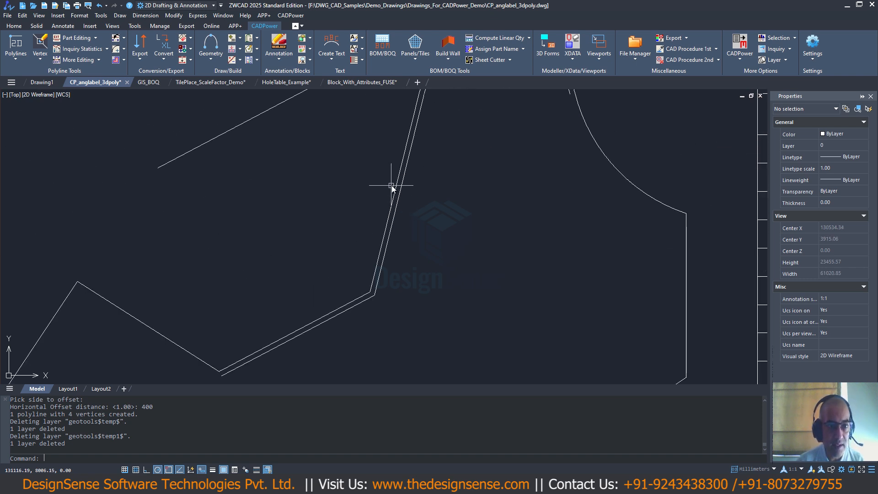
scroll(392, 191, "down", 5)
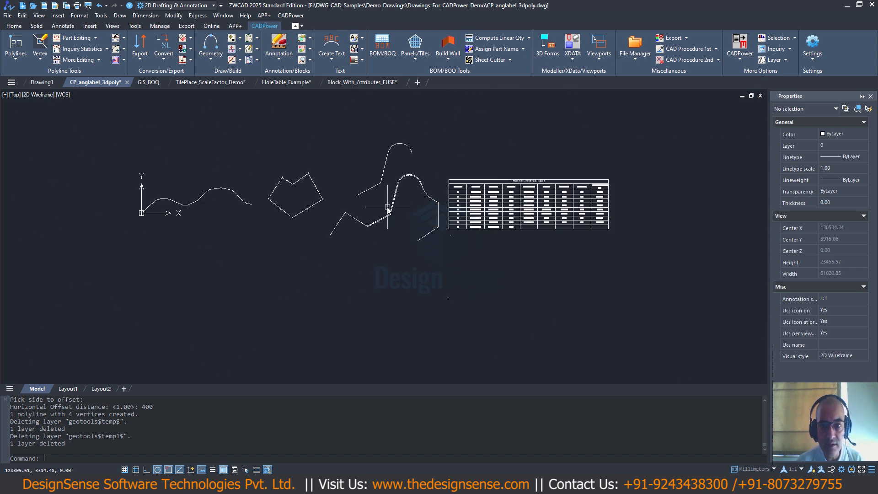
left_click(291, 15)
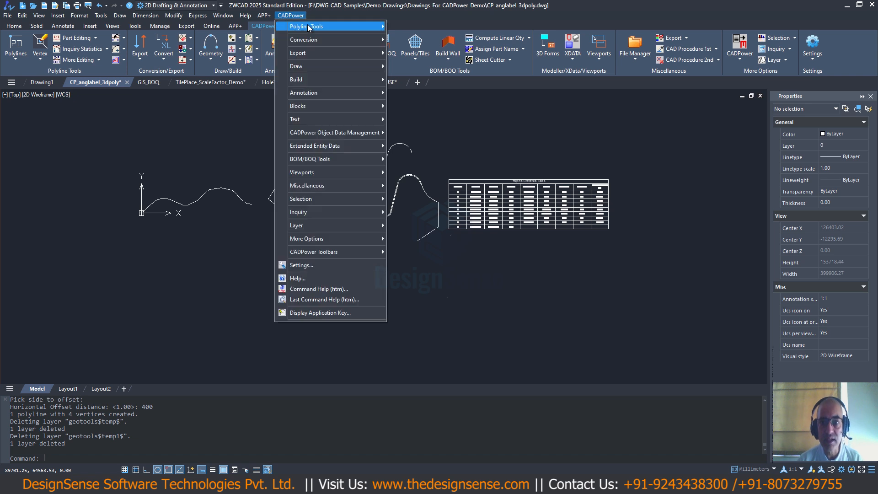
mouse_move(309, 26)
mouse_move(446, 67)
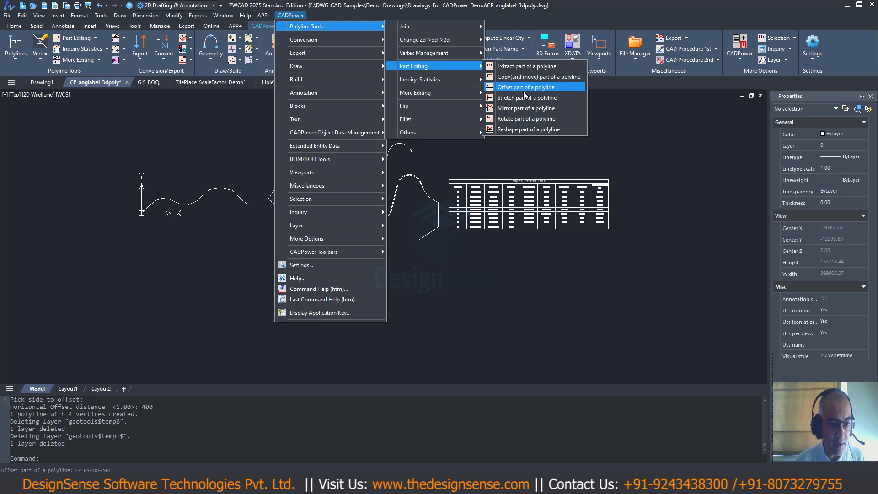
key("Escape")
key("Escape")
key("Escape")
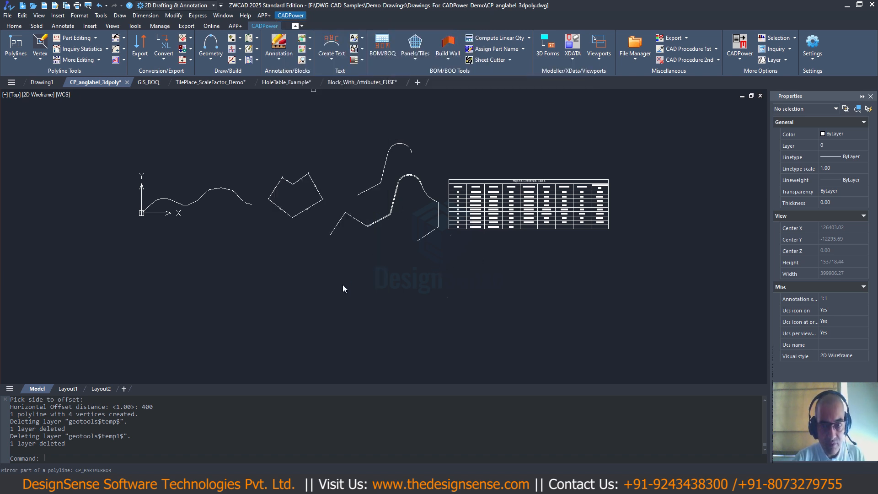
key("Escape")
scroll(375, 192, "up", 5)
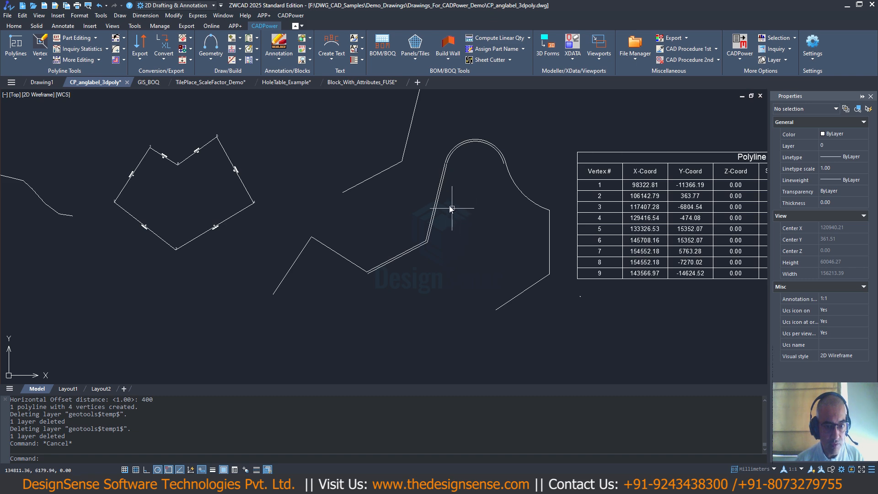
scroll(402, 210, "down", 5)
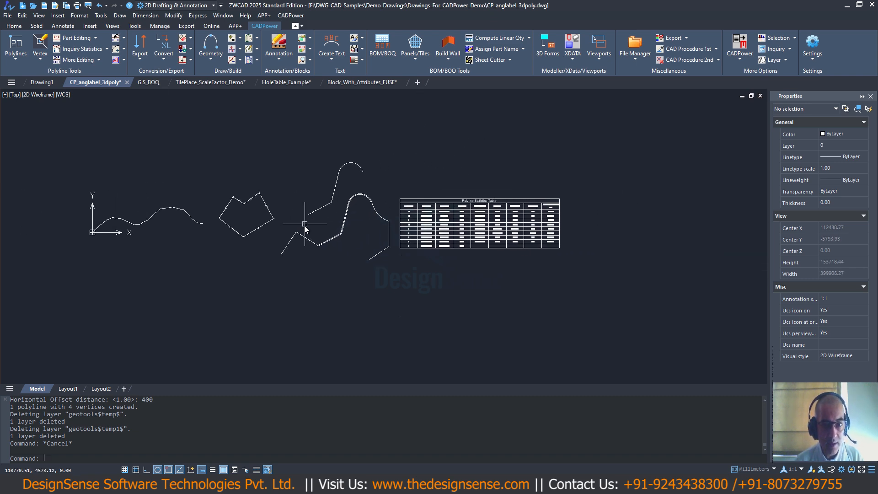
- Switch to the GIS_BOQ drawing
left_click(153, 83)
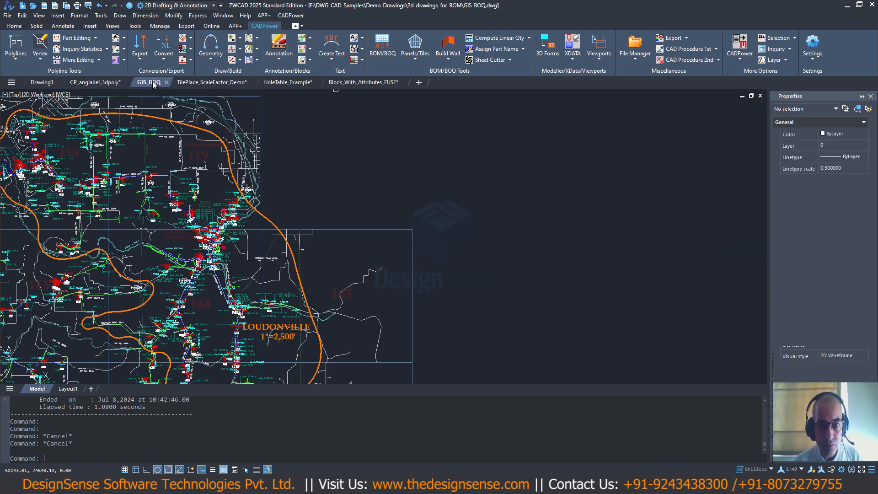
scroll(191, 151, "down", 2)
mouse_move(199, 161)
middle_mouse_down()
mouse_move(267, 173)
mouse_move(281, 166)
middle_mouse_up()
scroll(261, 170, "up", 1)
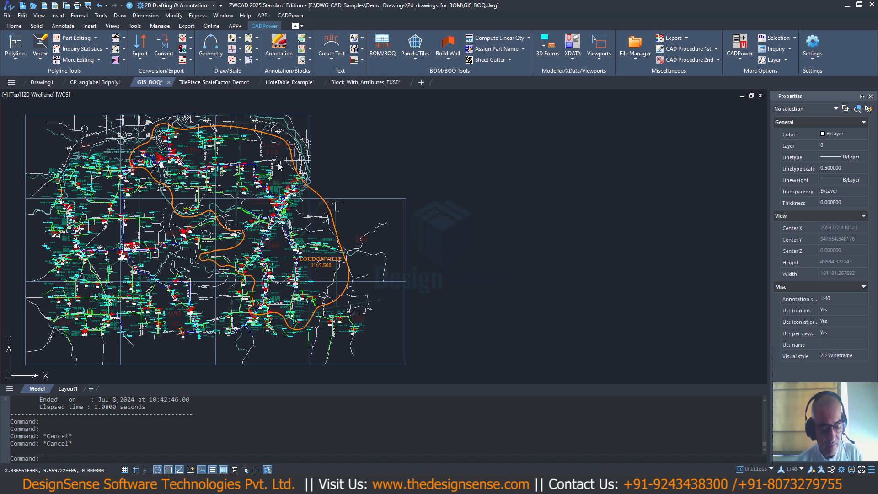
- Start the BOM Generator for Multiple Named Blocks and accept its preset 11 blocks, cost analysis, export and TableObject settings
left_click(287, 17)
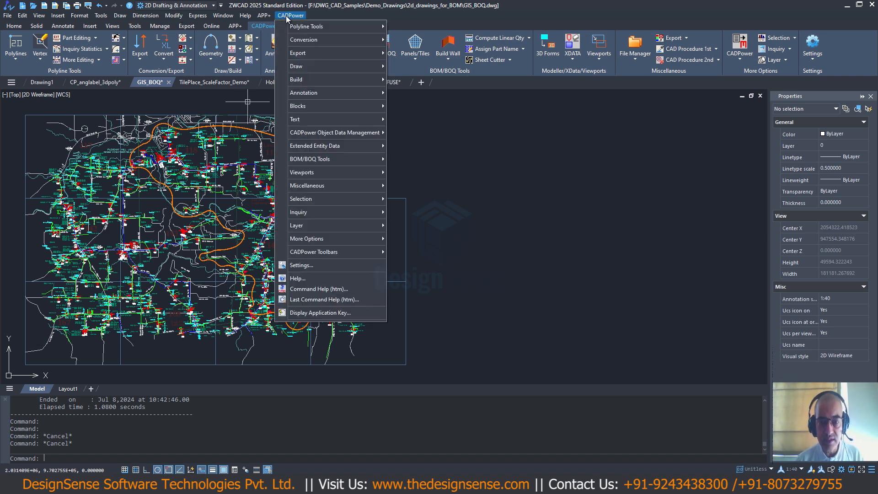
mouse_move(306, 160)
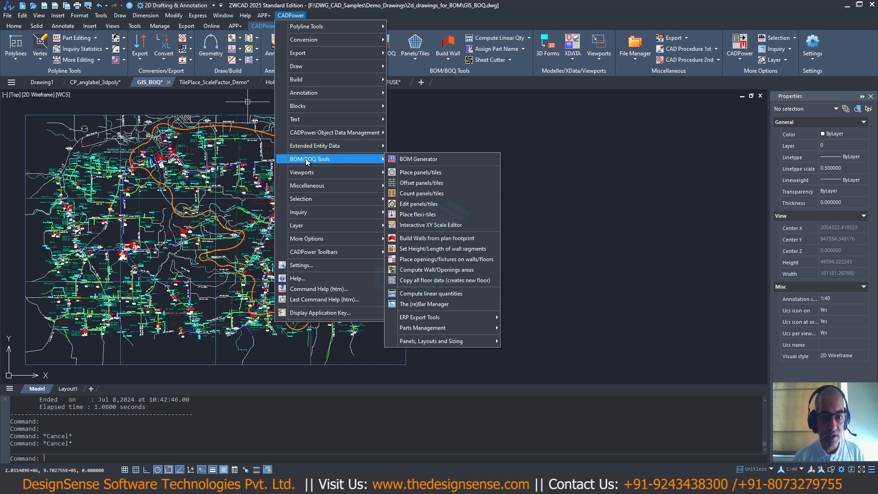
left_click(406, 160)
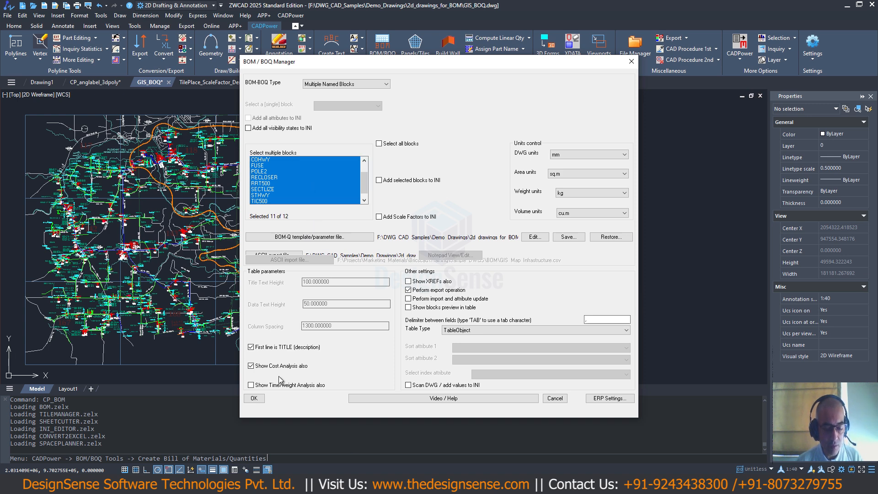
left_click(255, 398)
- Select the blocks across the whole map and place the BOQ table beside the map's upper right with a scale factor of 100
scroll(117, 277, "down", 2)
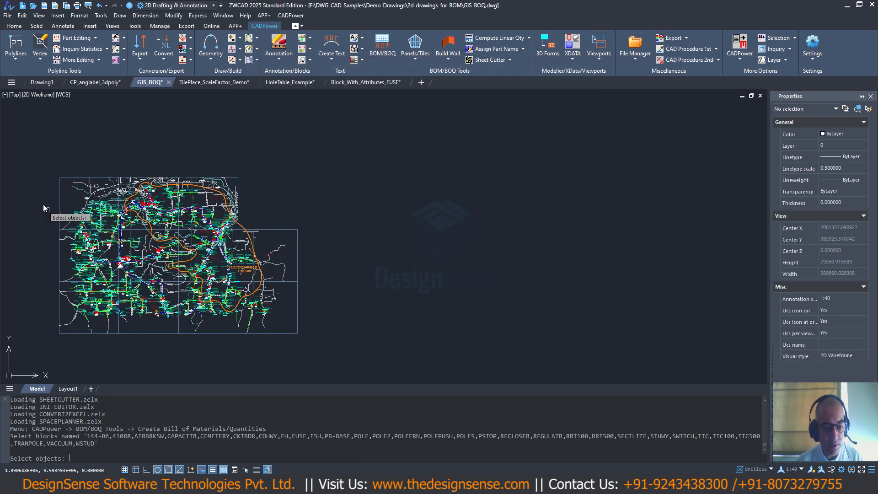
left_click(37, 165)
left_click(324, 347)
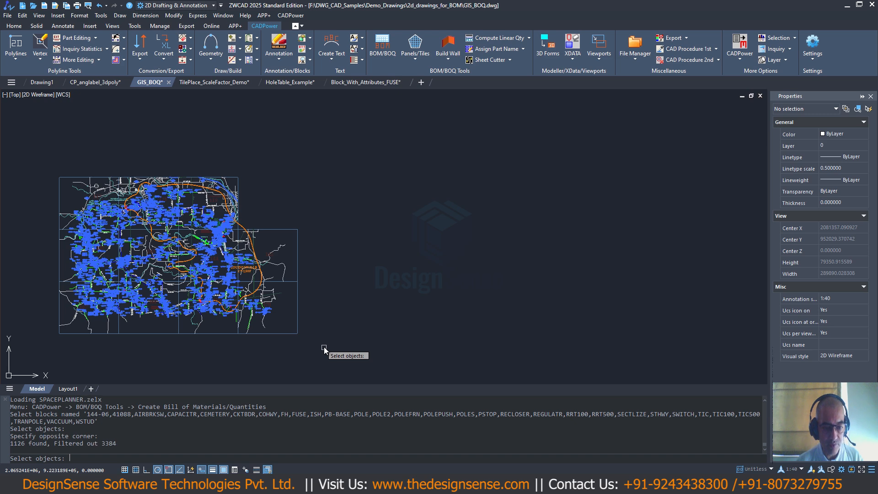
key("Return")
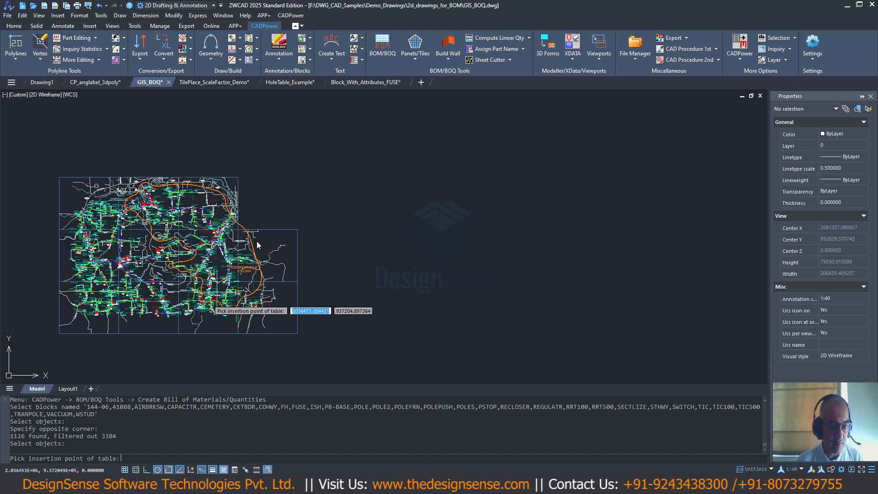
left_click(312, 194)
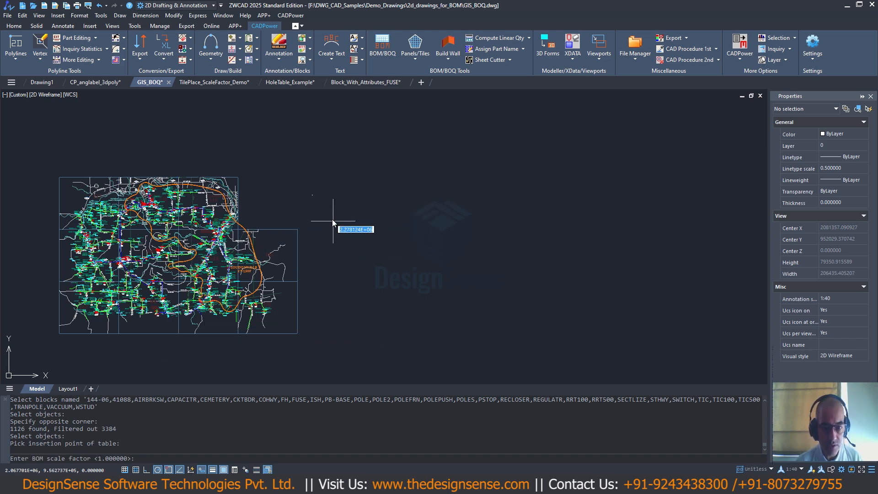
type("100")
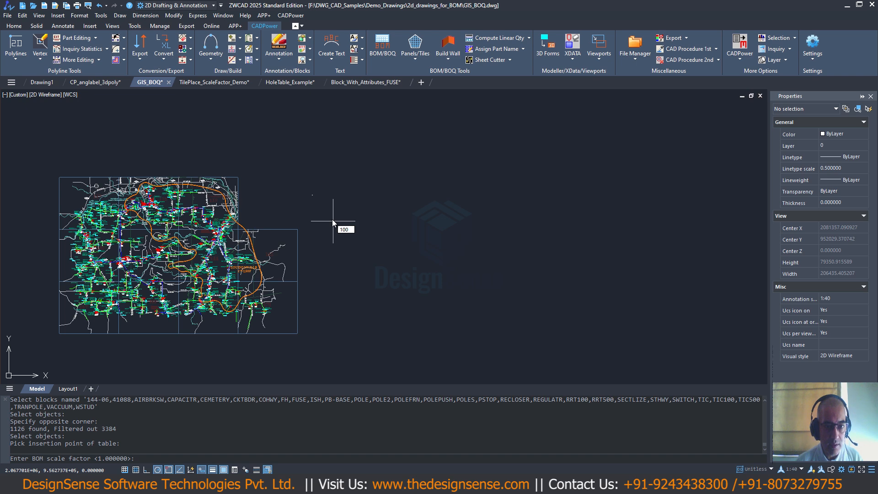
key("Return")
- Examine the BOQ table's block descriptions, quantities, unit costs and total costs
scroll(319, 193, "up", 9)
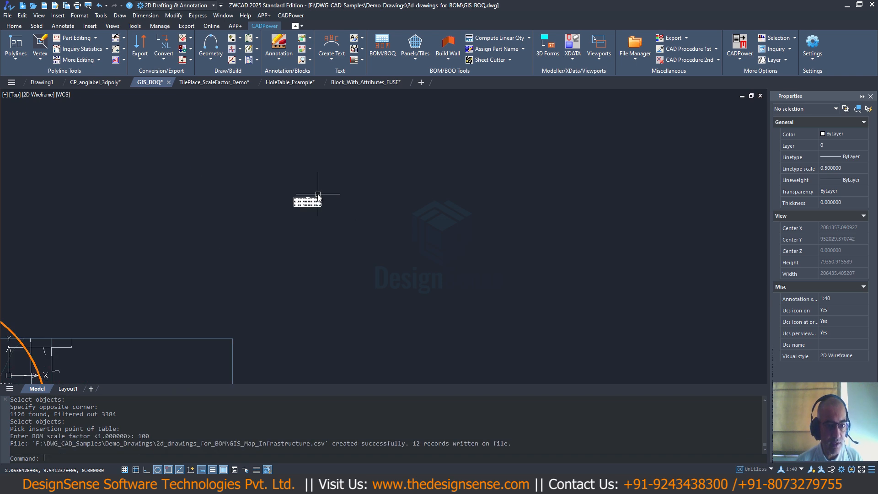
middle_click_drag(293, 191, 263, 292)
scroll(263, 293, "up", 4)
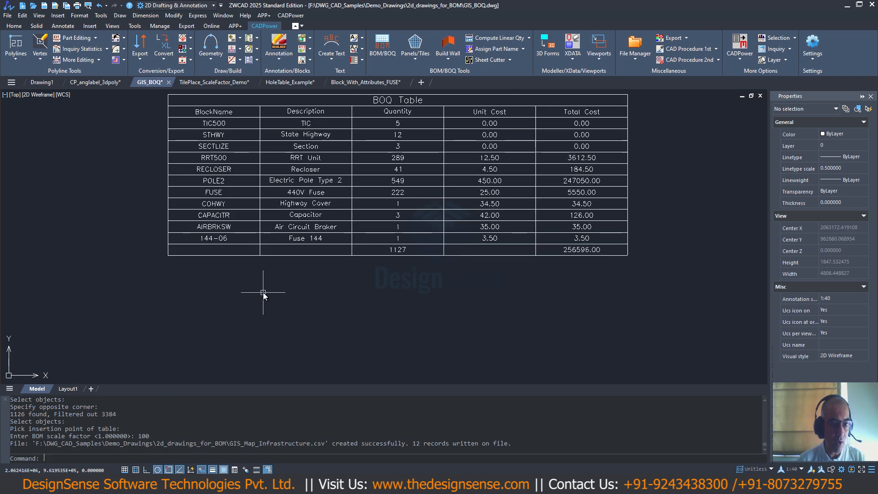
scroll(263, 293, "down", 2)
scroll(223, 182, "up", 2)
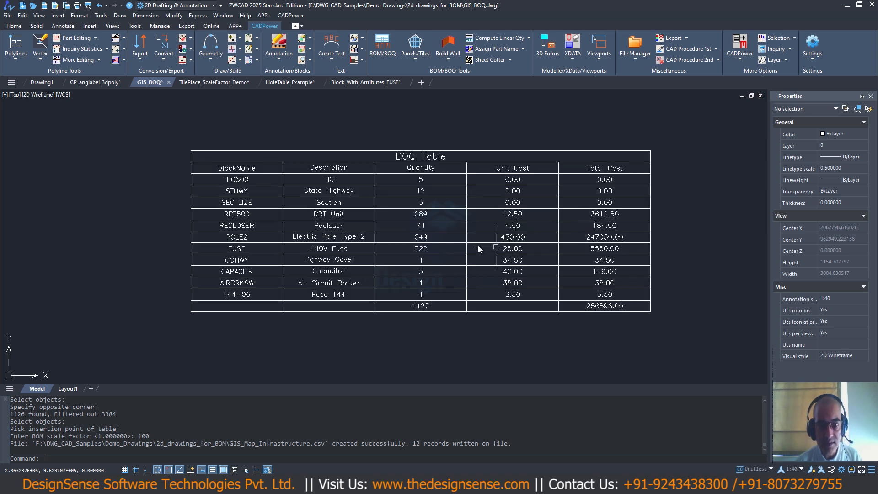
scroll(422, 237, "down", 2)
scroll(422, 237, "down", 20)
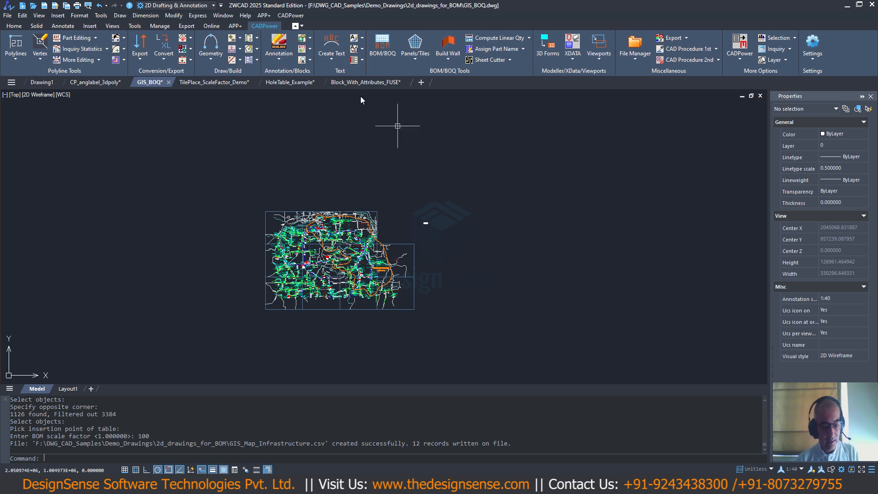
- Run the BOM Generator again for the same blocks with time/weight analysis and blocks preview in the table enabled
left_click(290, 15)
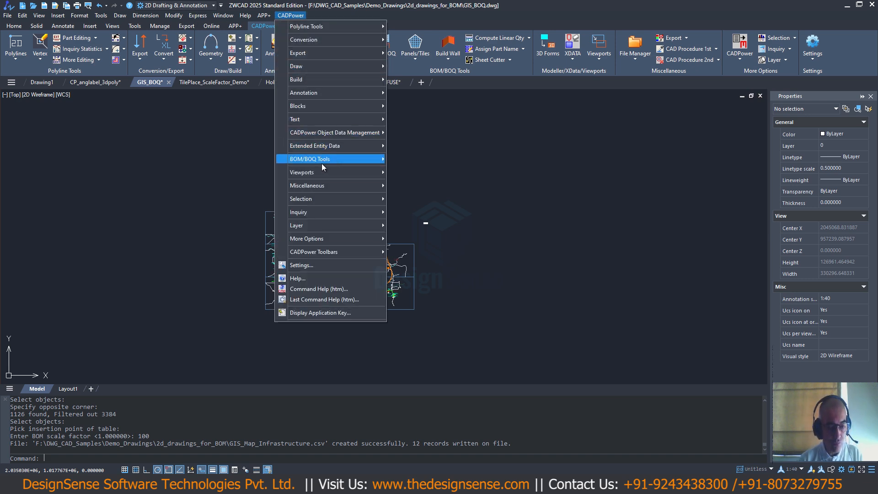
mouse_move(322, 164)
left_click(401, 160)
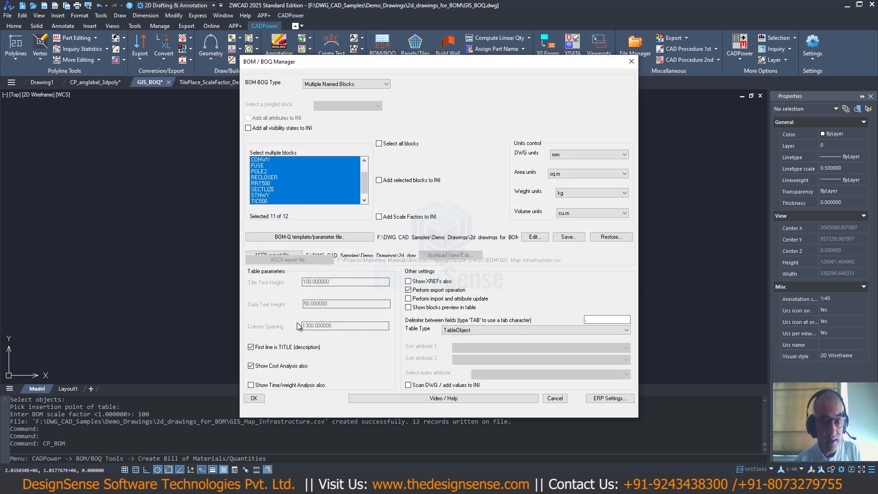
left_click(251, 385)
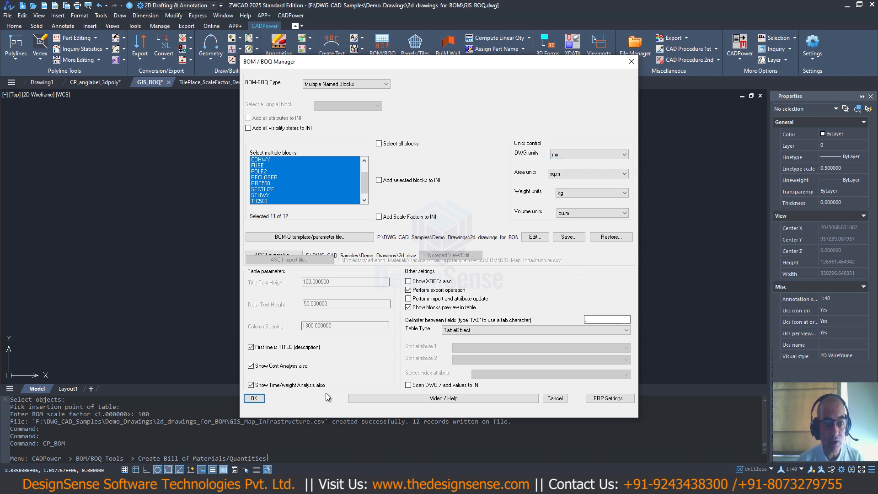
left_click(254, 398)
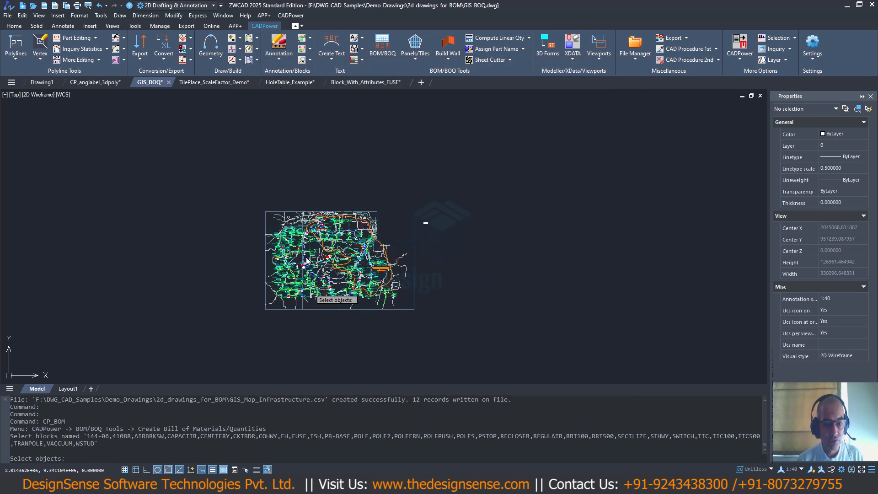
- Select the blocks across the whole map, keep the existing table, and place the new BOQ table to its right at scale factor 100
left_click(255, 193)
left_click(421, 337)
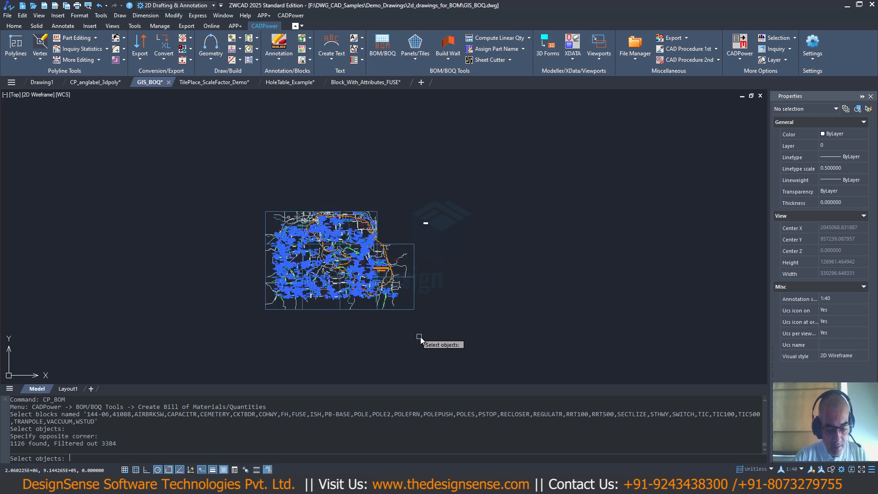
key("Return")
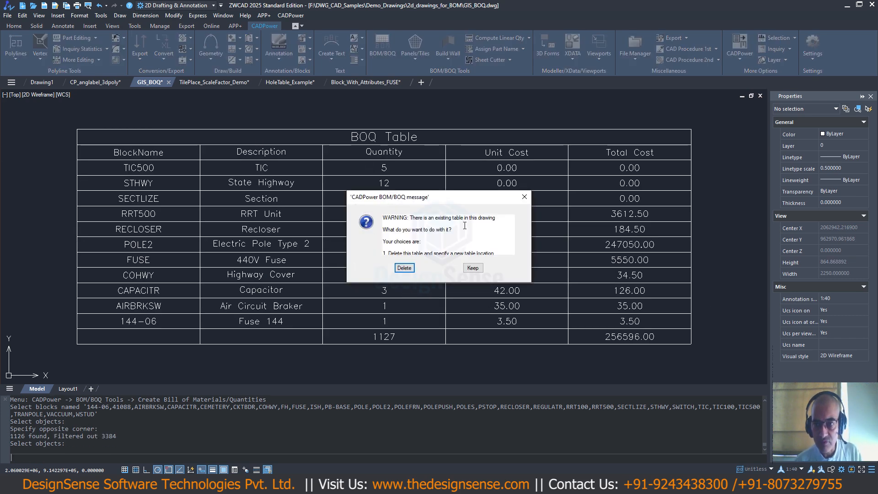
left_click(472, 269)
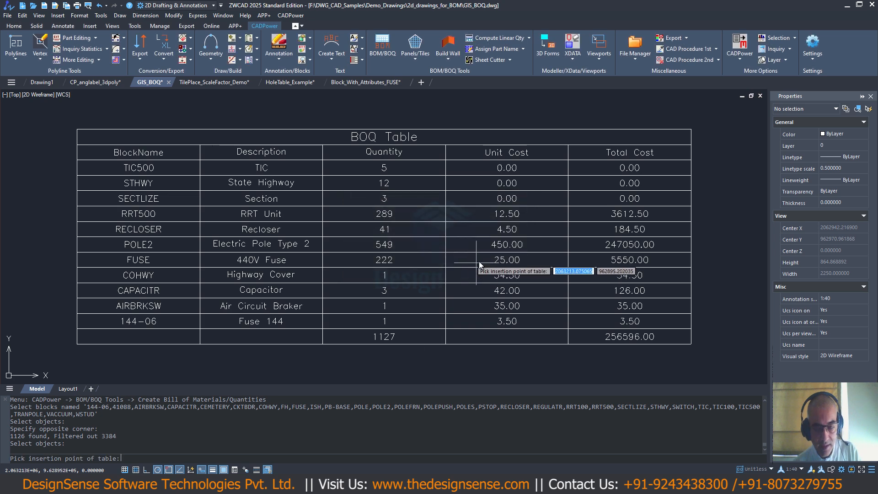
middle_click_drag(519, 258, 384, 223)
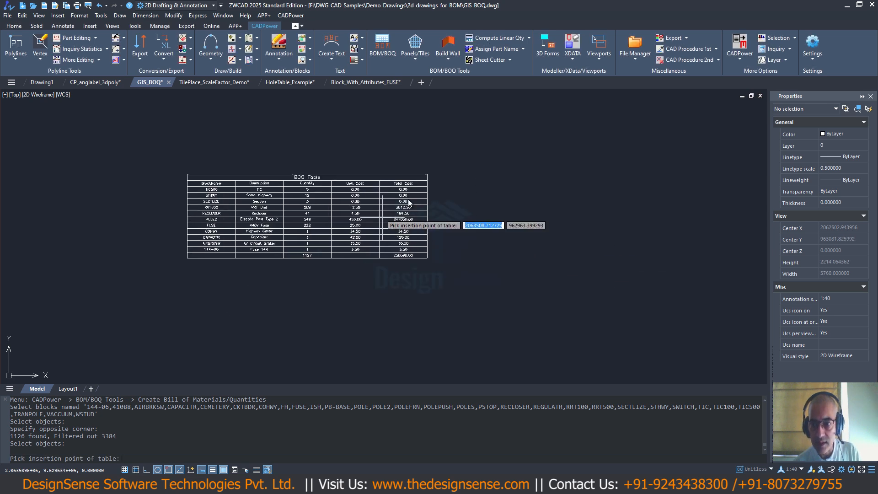
left_click(443, 178)
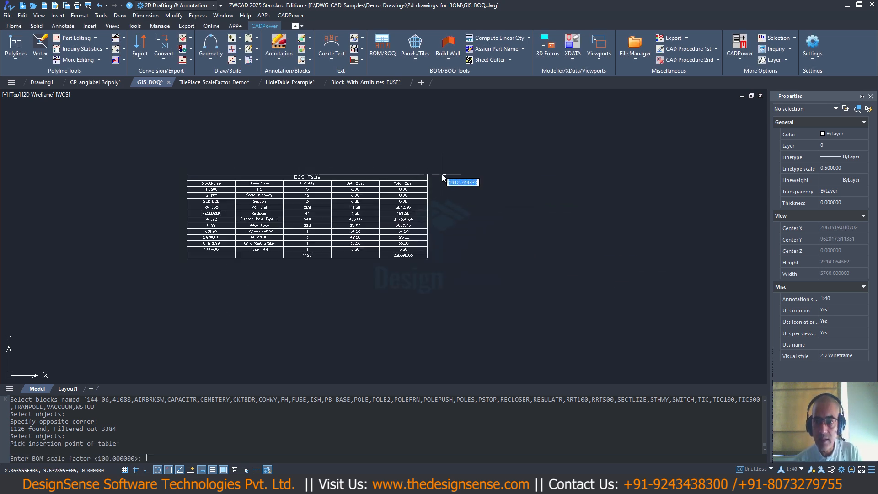
key("Return")
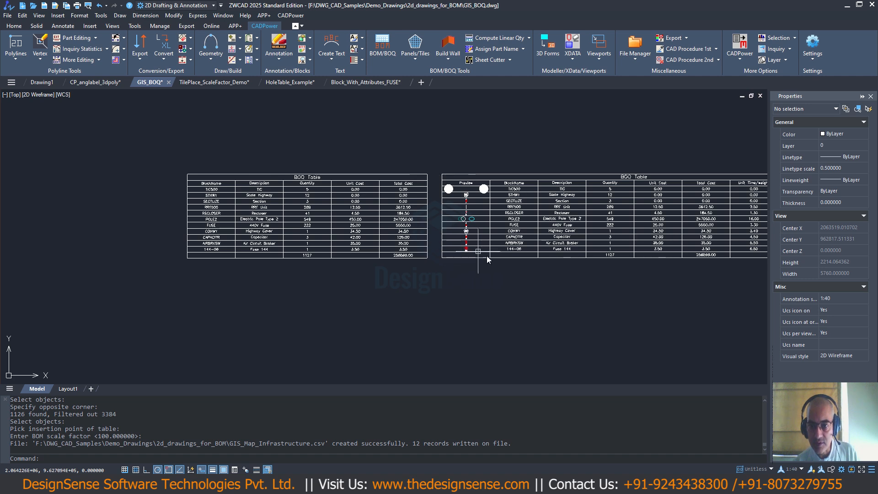
- Compare the new BOQ table with the first one, checking its block previews, cost totals and time/weight columns
middle_click_drag(494, 275, 319, 254)
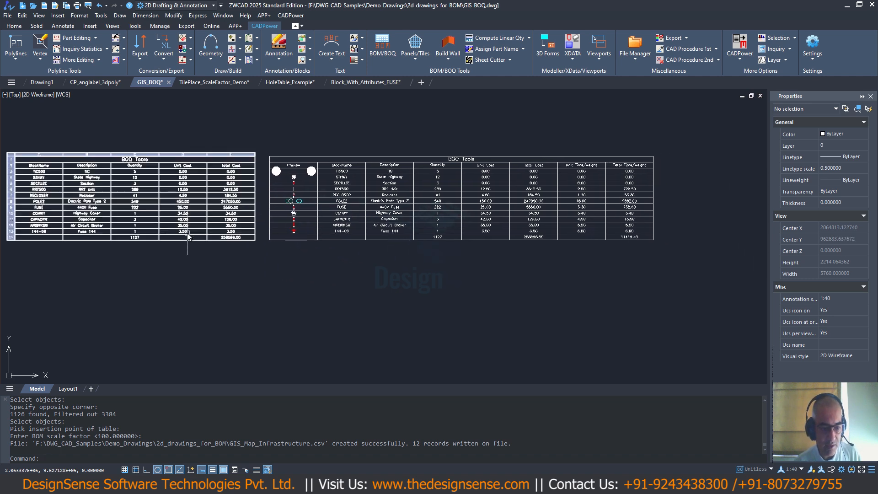
scroll(185, 245, "up", 2)
scroll(150, 200, "down", 2)
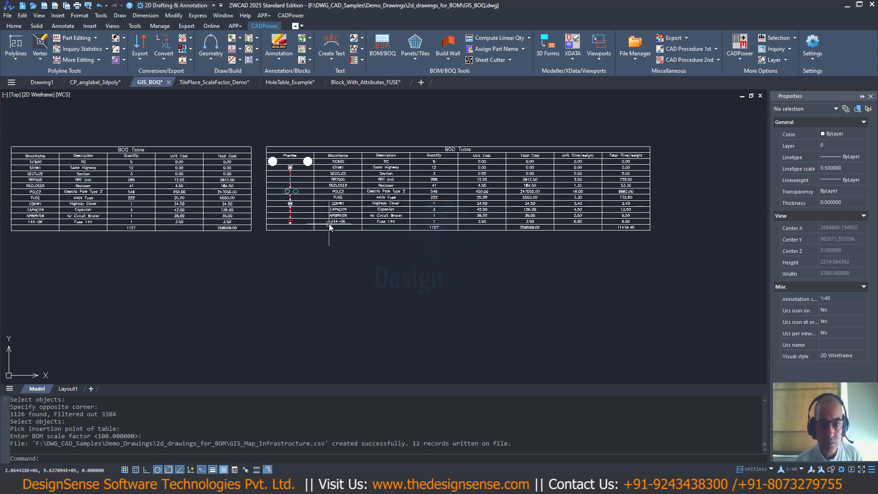
scroll(328, 223, "up", 2)
scroll(524, 174, "down", 2)
scroll(540, 169, "up", 2)
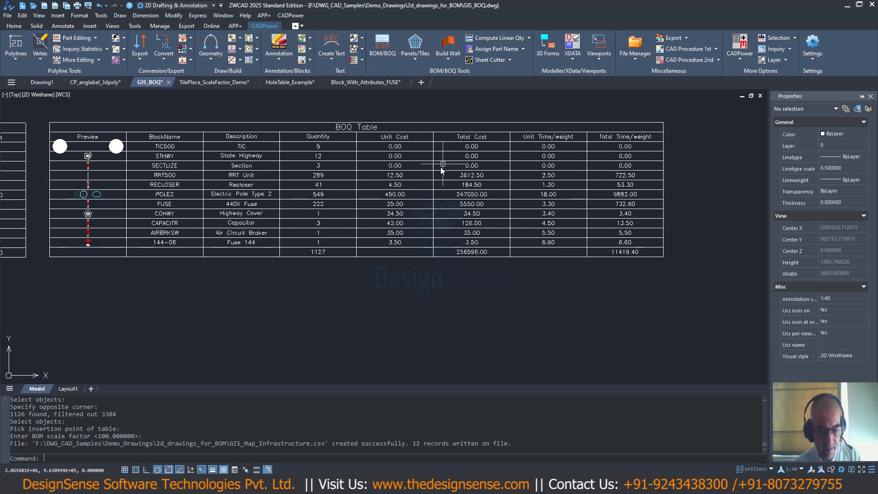
left_click(484, 252)
key("Escape")
scroll(490, 251, "down", 2)
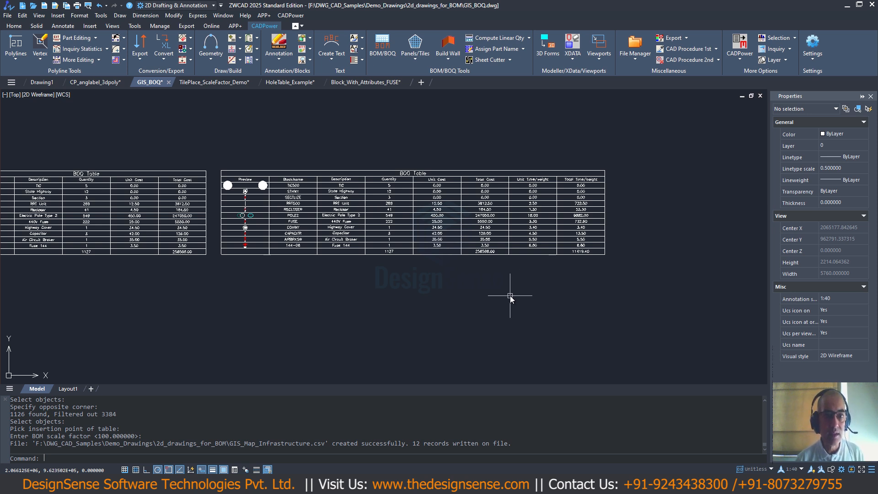
scroll(522, 284, "down", 3)
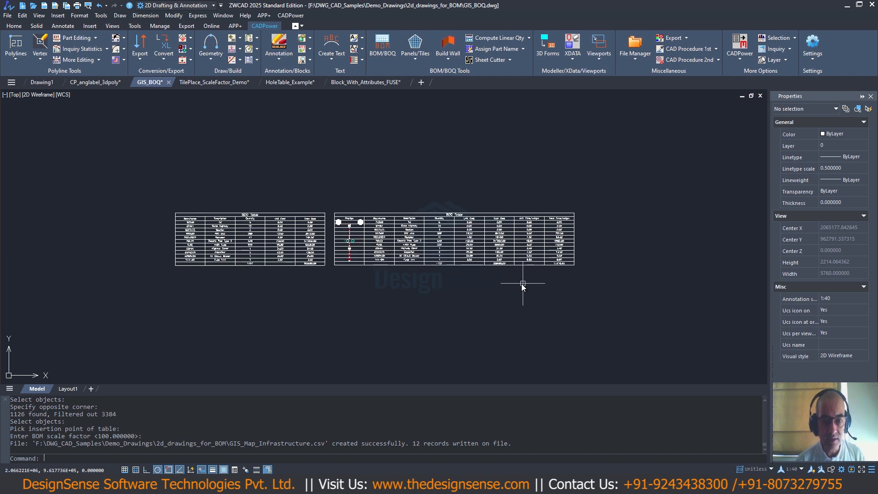
- Examine the unit and total time/weight columns of the second BOQ table up close
scroll(524, 276, "up", 3)
left_click(547, 195)
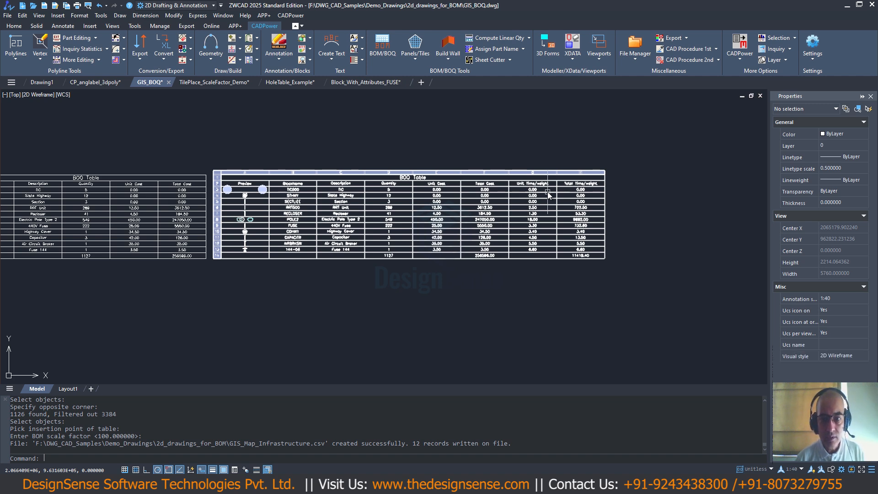
scroll(481, 199, "up", 2)
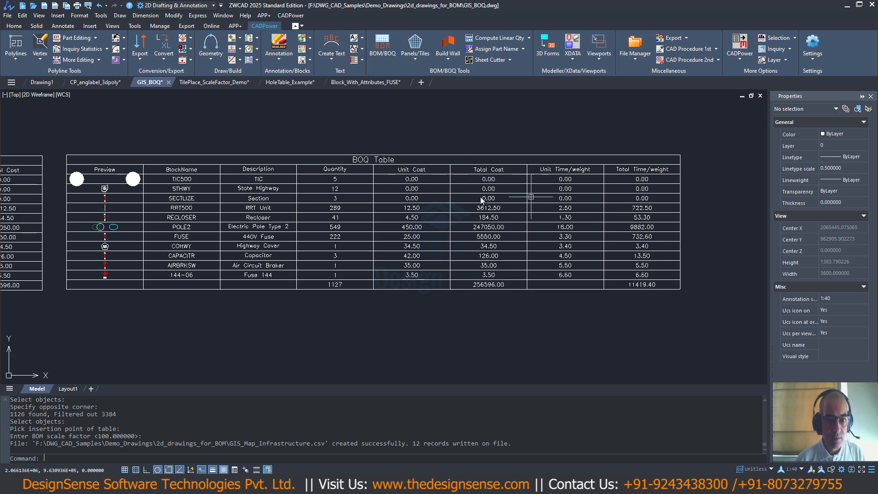
scroll(503, 228, "down", 2)
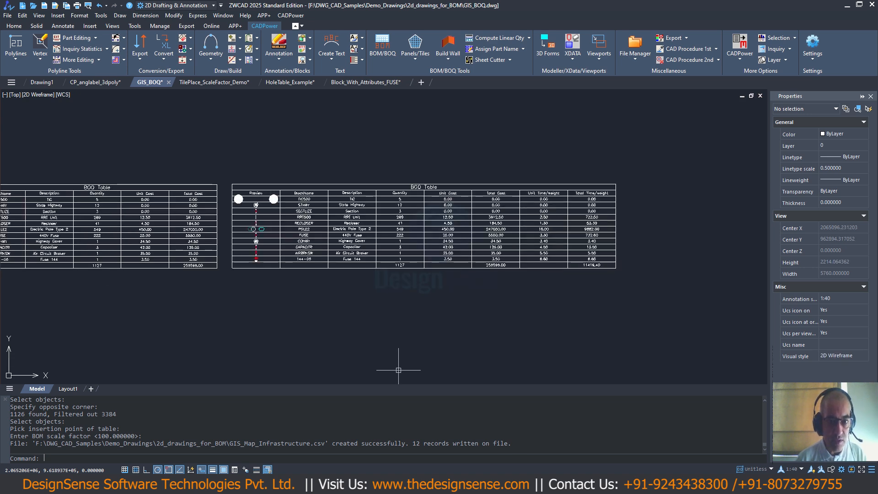
- Switch to Total Commander and open the folder f:\DWG_CAD_Samples\Demo_Drawings\2d_drawings_for_BOM
key("alt+Tab")
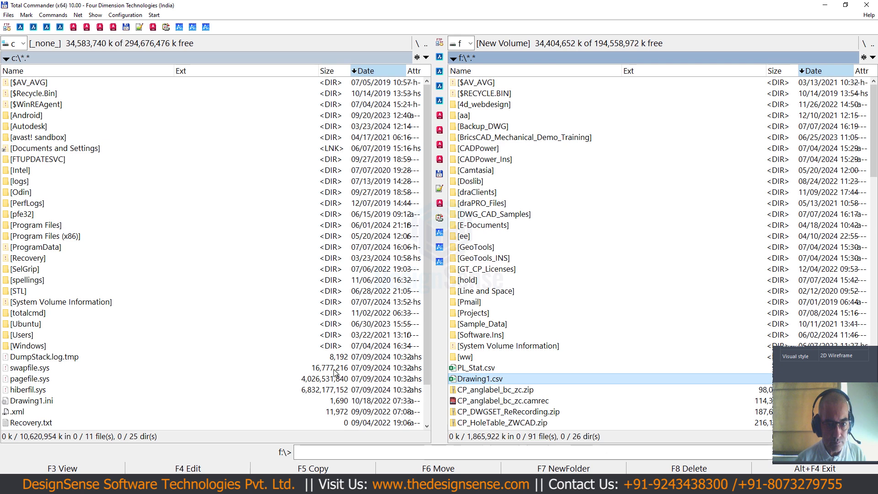
left_click(83, 200)
type("d")
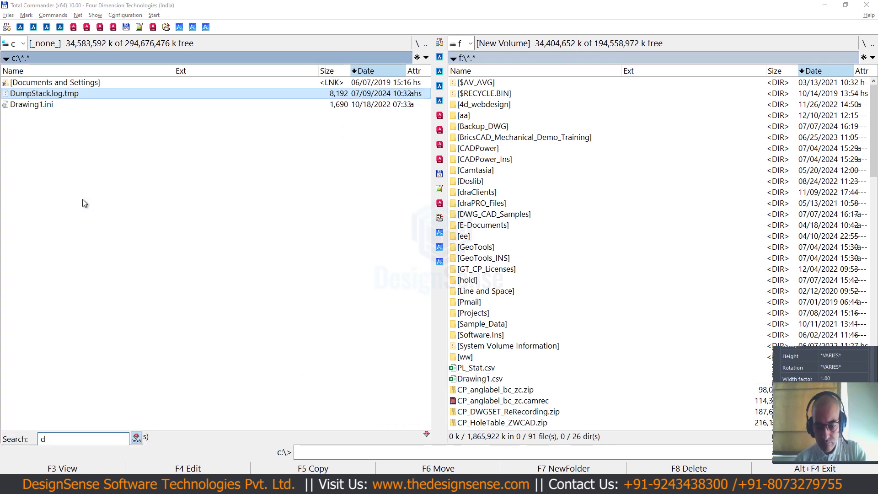
key("alt+F1")
key("f")
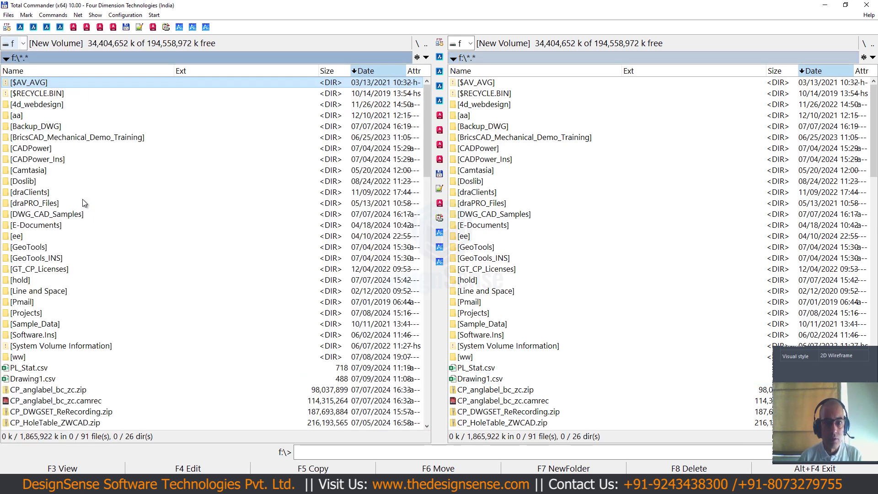
key("Return")
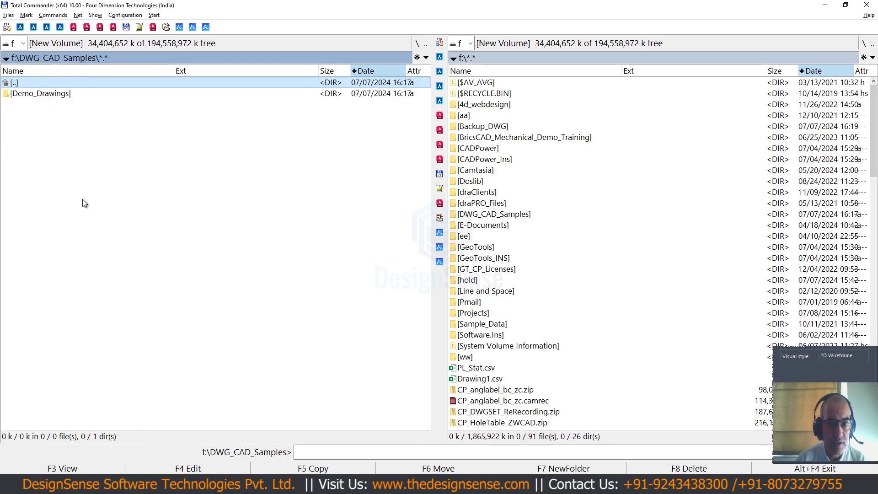
key("Down")
key("Return")
key("Down")
key("Return")
- Open the exported GIS_Map_Infrastructure.csv file in Excel
key("Down")
key("Down")
key("Down")
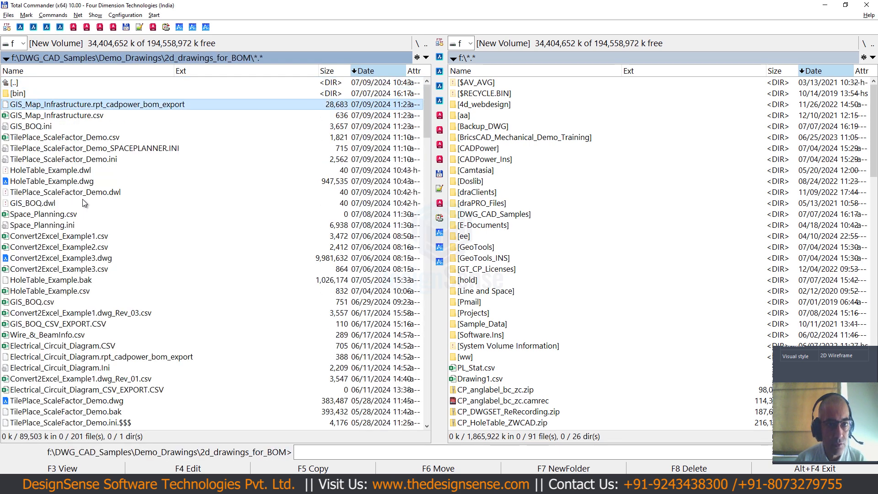
key("Return")
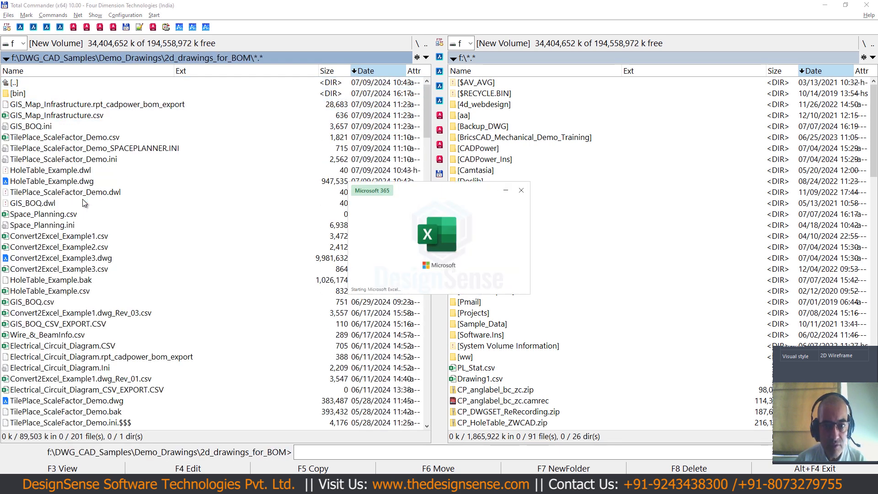
- Centre the contents of the whole sheet and widen all columns so the full headings and descriptions are readable
key("shift+Down")
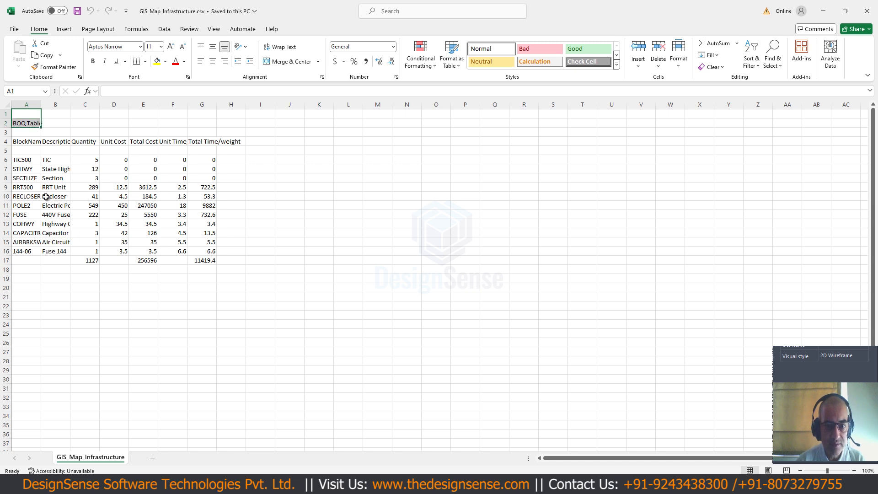
left_click_drag(52, 175, 50, 168)
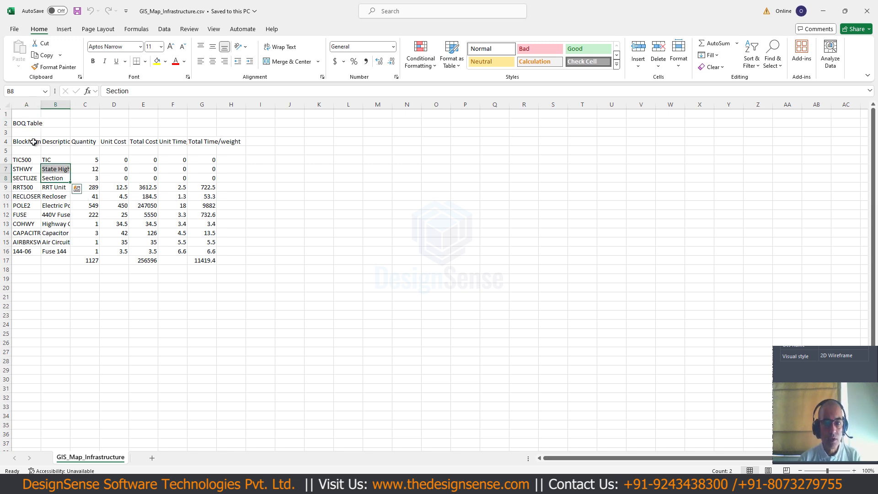
key("ctrl+a")
key("ctrl+a")
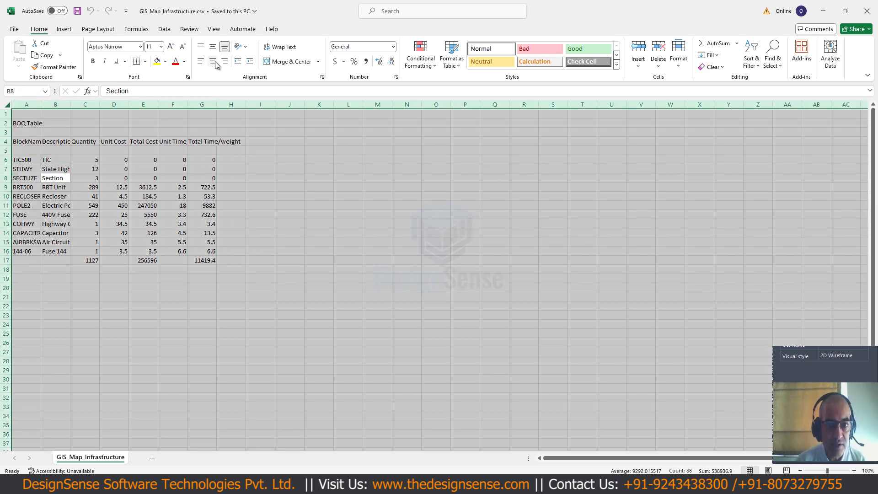
left_click(214, 63)
left_click_drag(41, 102, 66, 102)
left_click(234, 279)
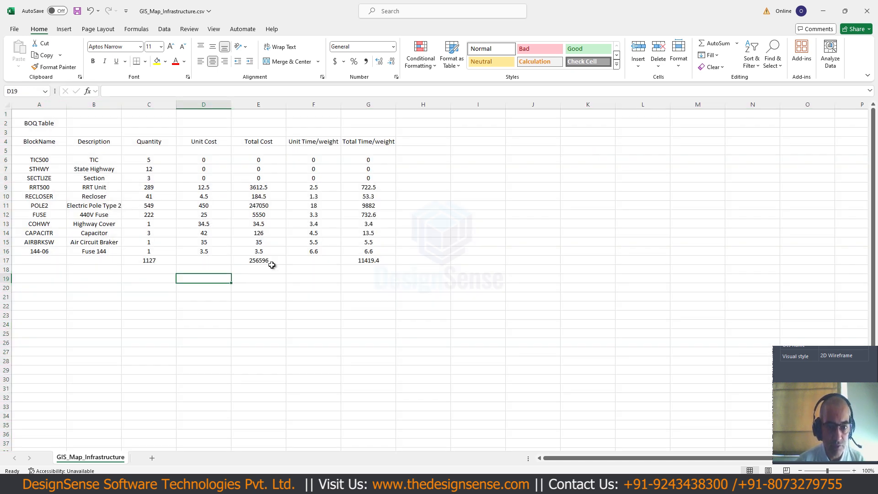
- Close the CSV workbook without saving and switch to the HoleTable_Example.dwg drawing in ZWCAD
left_click(869, 14)
left_click(454, 256)
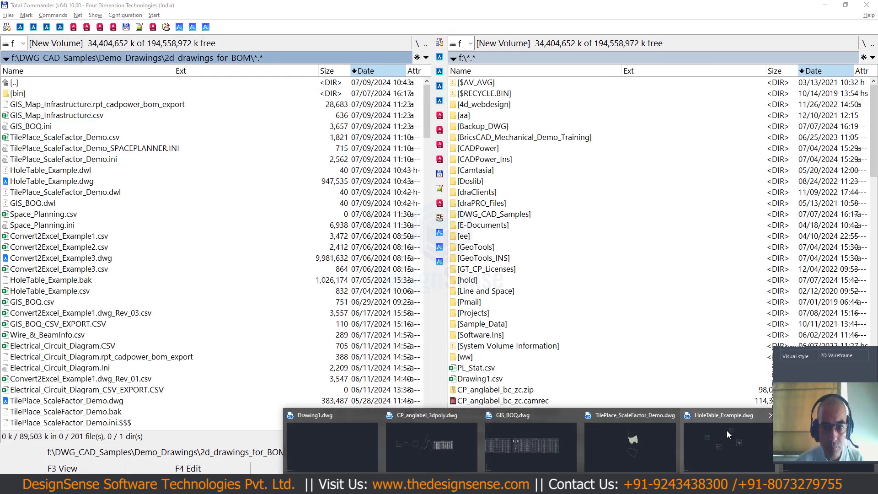
left_click(726, 430)
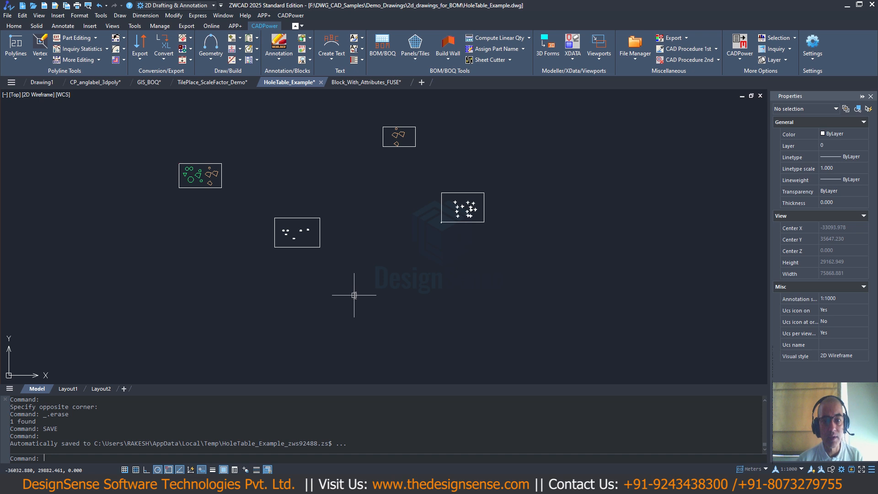
scroll(354, 294, "down", 2)
middle_click_drag(353, 294, 279, 298)
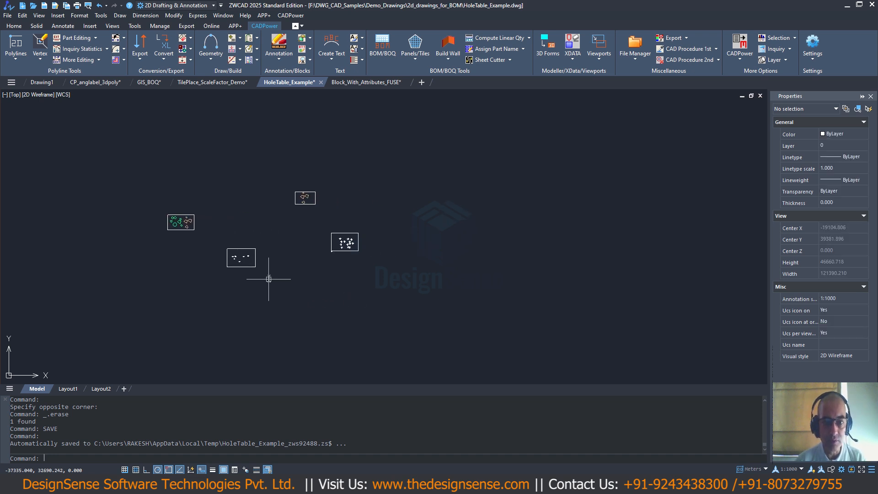
scroll(268, 275, "up", 2)
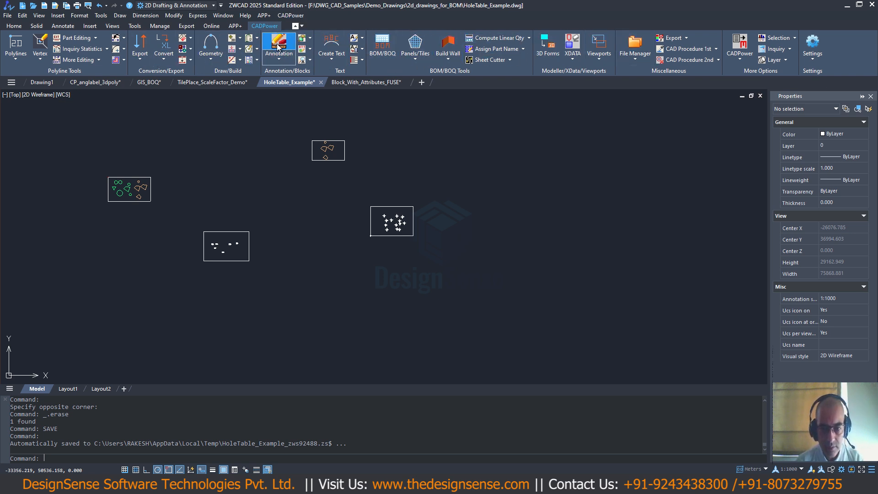
left_click(293, 16)
left_click(413, 123)
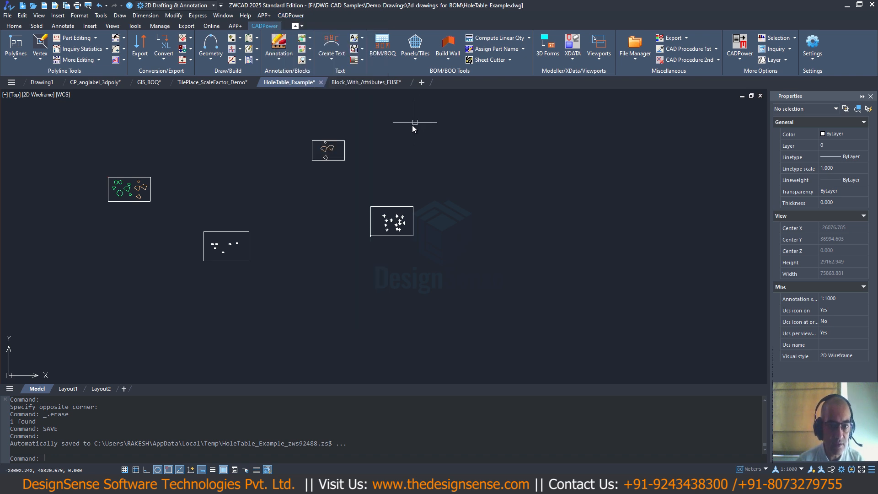
left_click(414, 127)
left_click(415, 143)
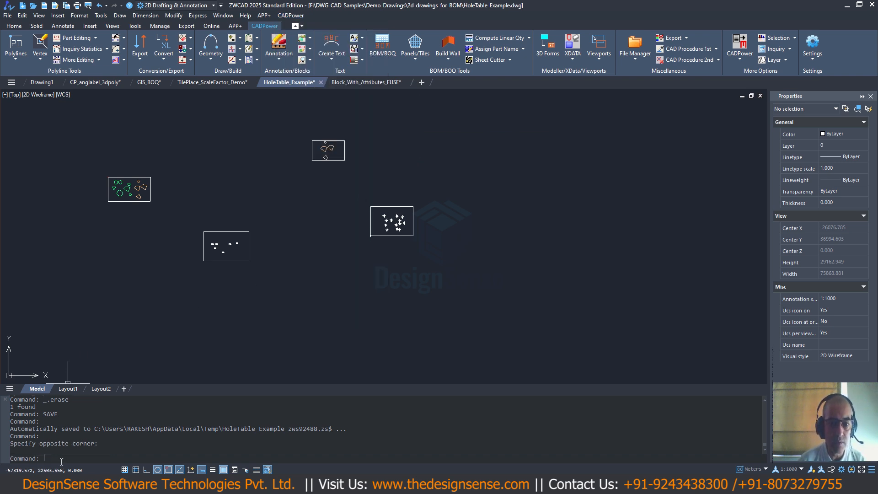
type("cp_")
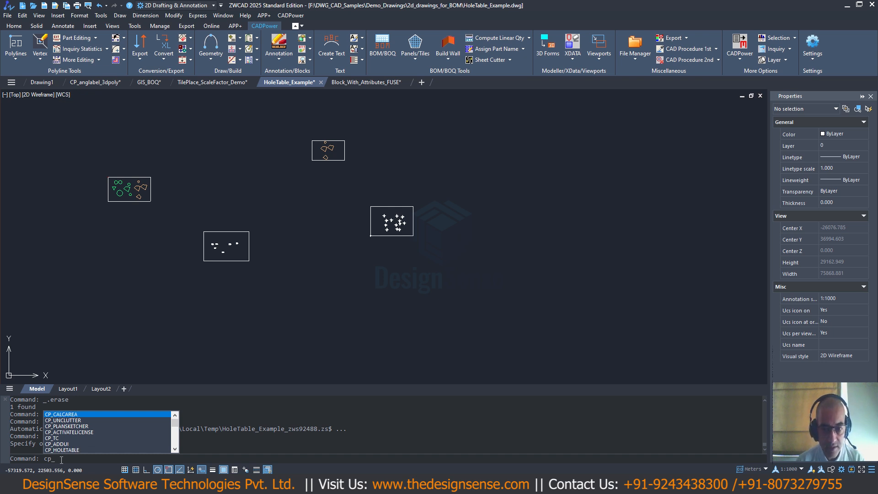
mouse_move(174, 425)
left_mouse_down()
mouse_move(174, 433)
mouse_move(175, 425)
left_mouse_up()
key("Escape")
key("Escape")
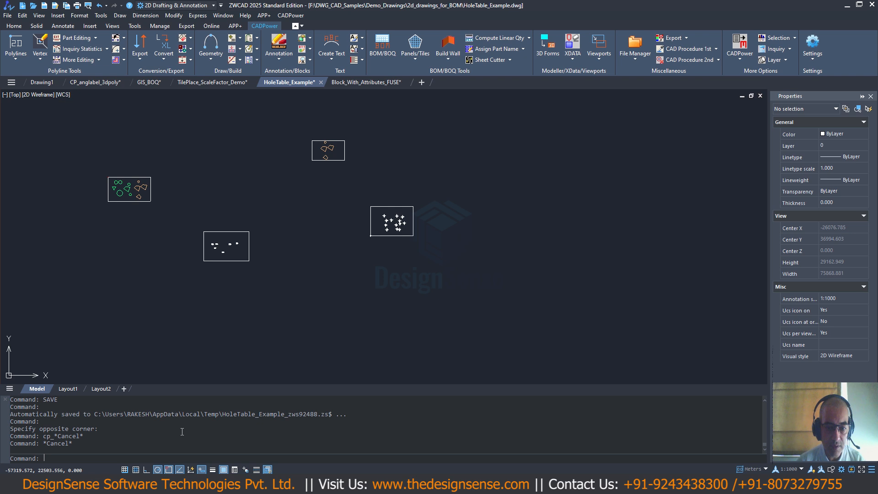
- Start the CADPower Draw hole table command and select the rectangle around the green and orange shapes as the table frame
left_click(287, 16)
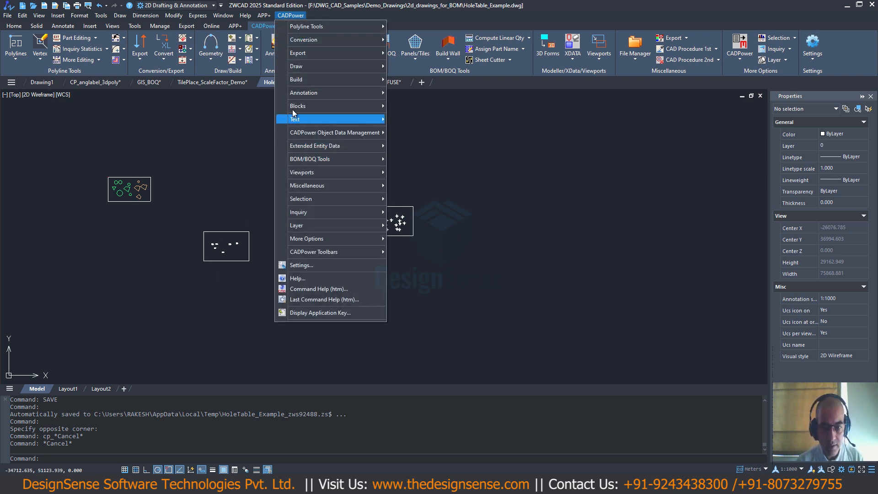
mouse_move(301, 68)
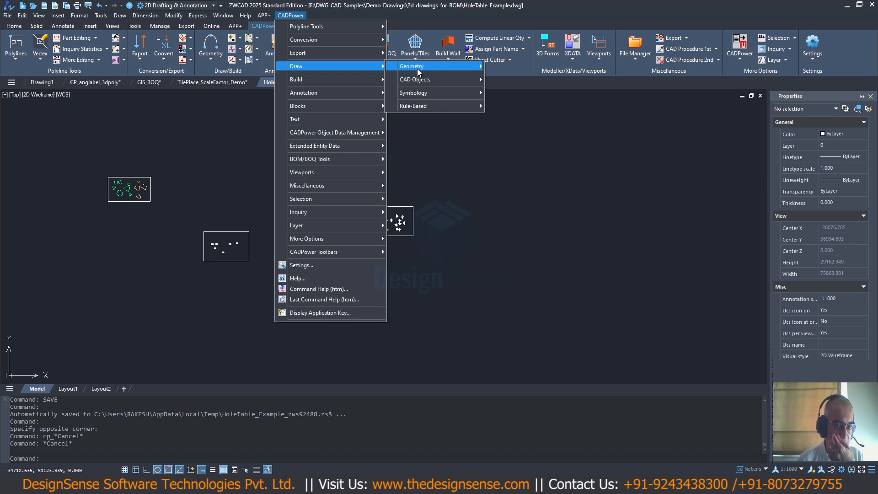
mouse_move(422, 106)
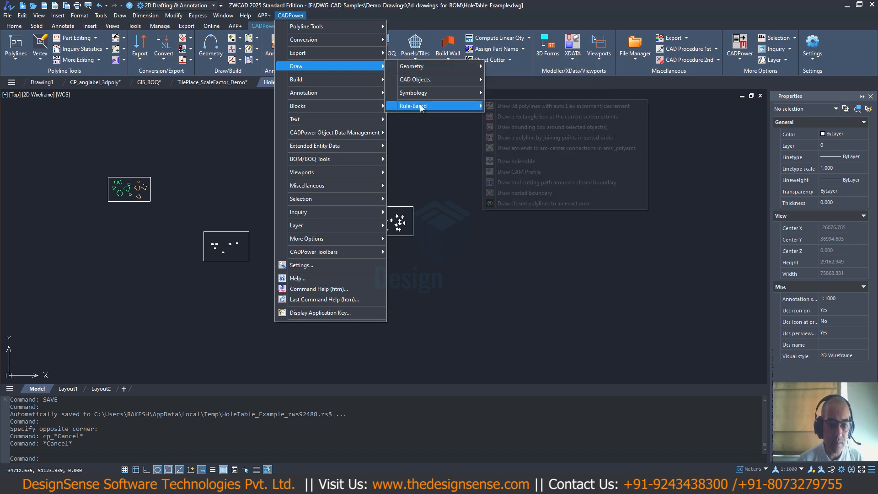
left_click(520, 161)
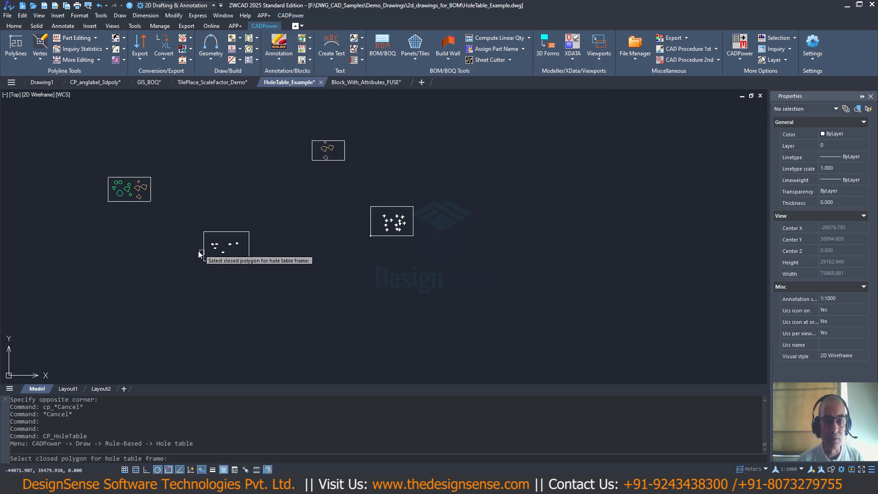
scroll(120, 227, "up", 2)
scroll(122, 227, "up", 2)
middle_click_drag(167, 222, 269, 279)
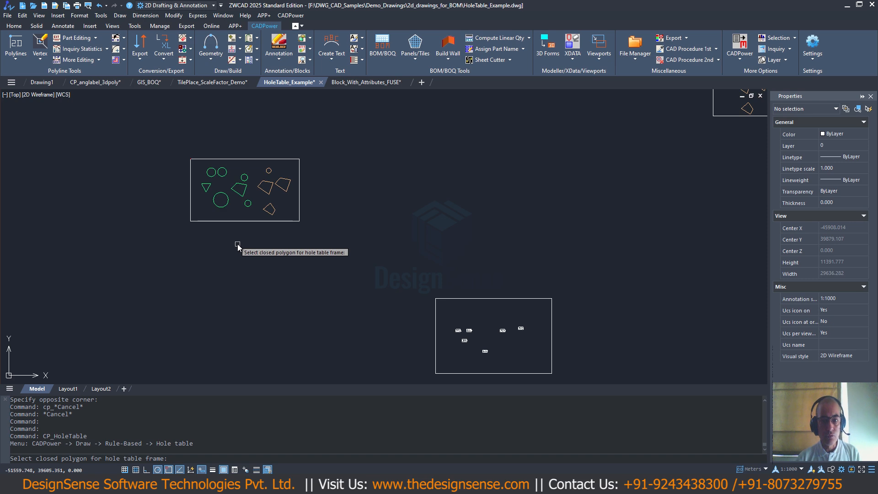
left_click(224, 222)
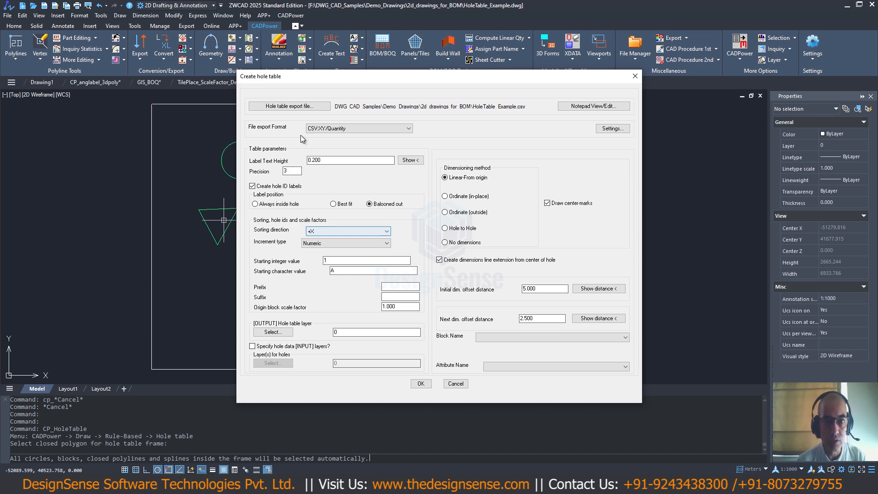
- Set the initial dimension offset distance to 500 and the next offset distance to 750, and accept the hole table settings
mouse_move(383, 77)
left_mouse_down()
mouse_move(489, 287)
mouse_move(417, 96)
left_mouse_up()
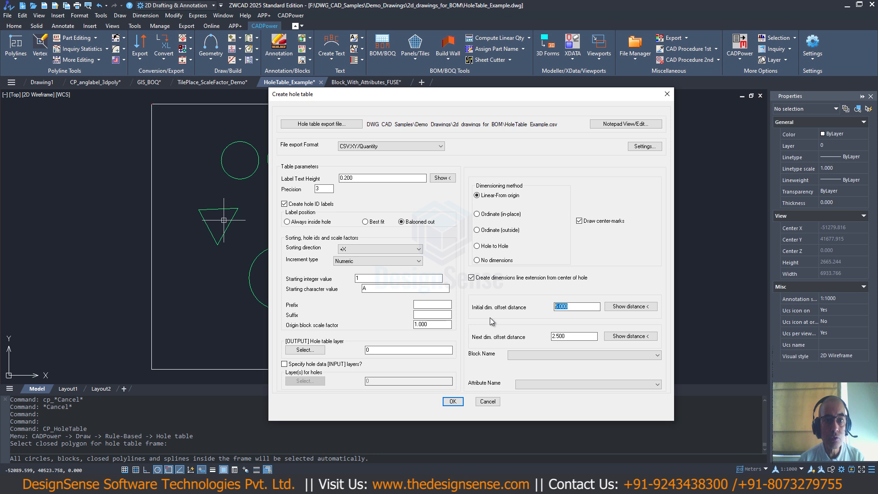
type("500")
key("Tab")
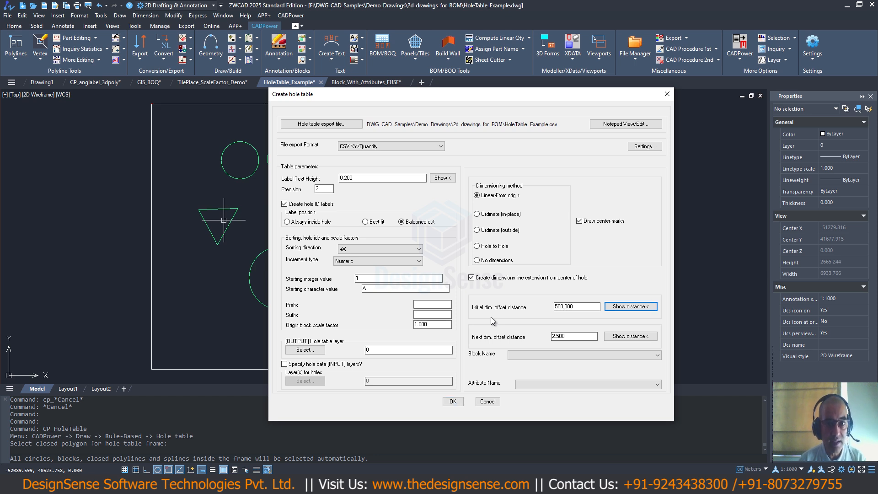
key("Tab")
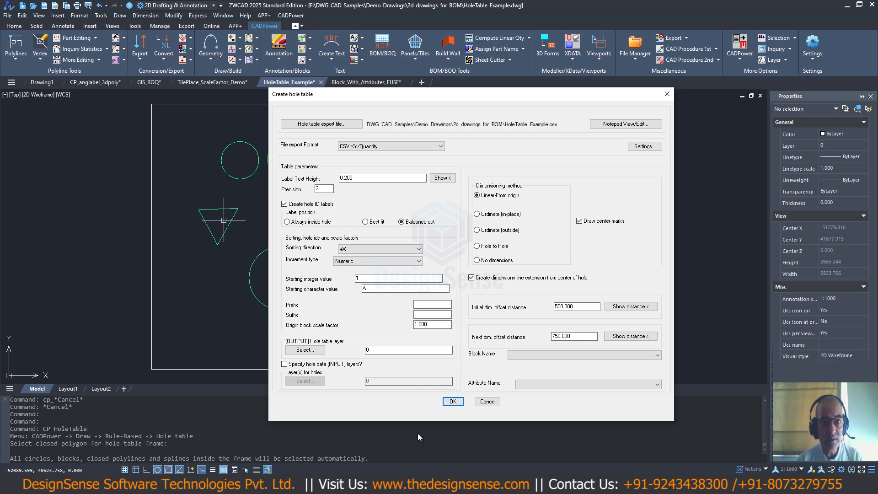
left_click(453, 403)
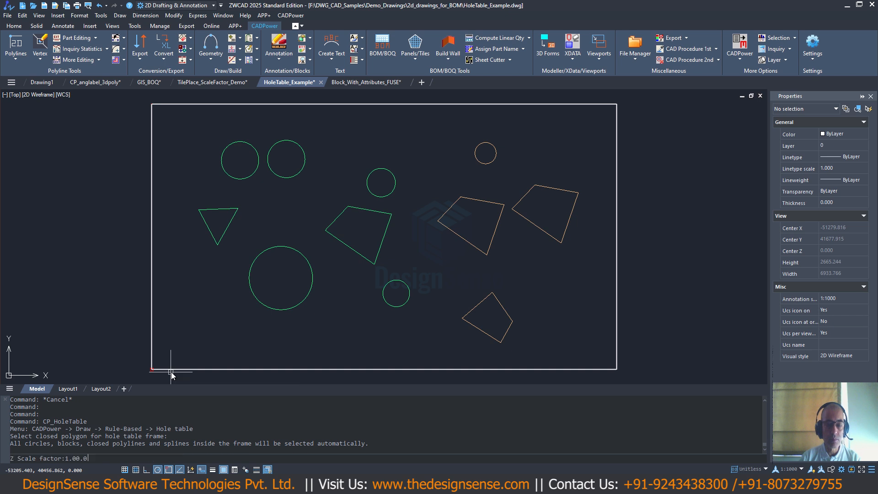
- Set the hole table origin at the frame's lower-left corner and its X axis through the lower-right endpoint
left_click(172, 370)
type("end")
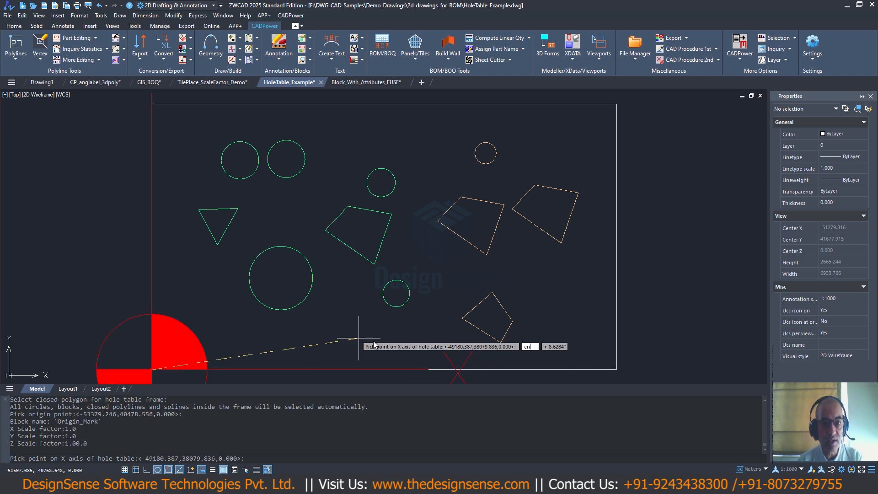
key("Return")
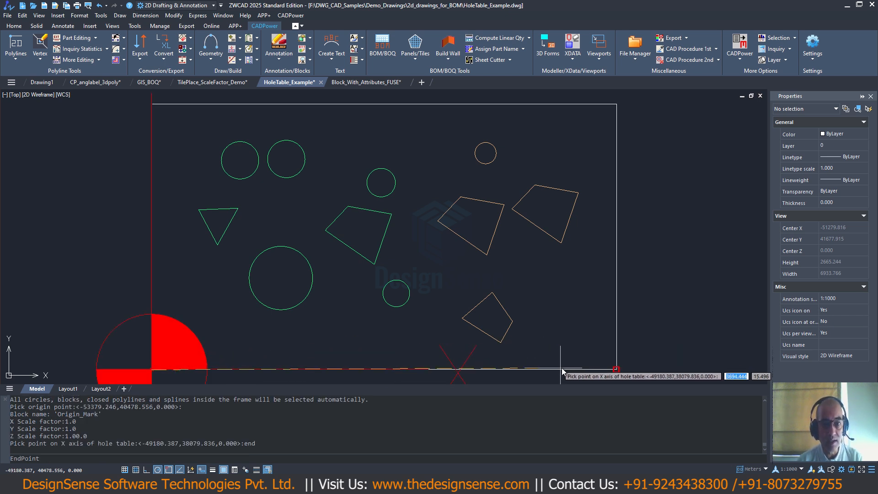
left_click(604, 374)
scroll(479, 327, "down", 8)
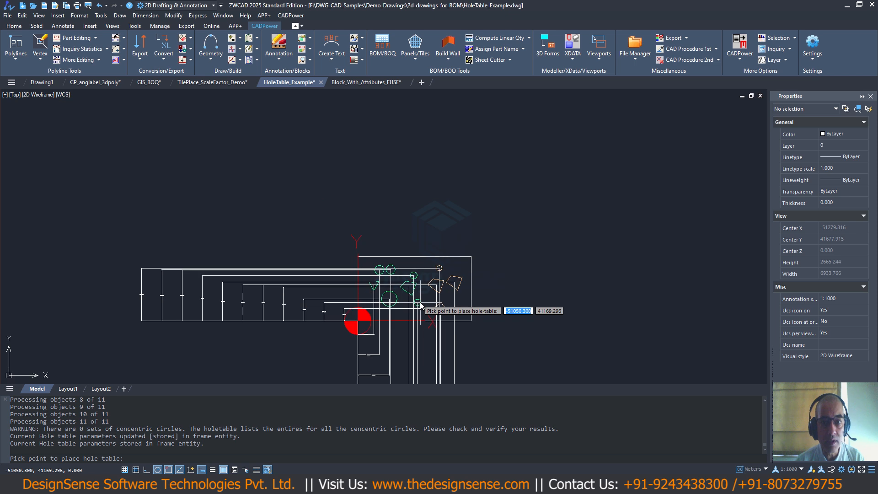
scroll(375, 238, "up", 1)
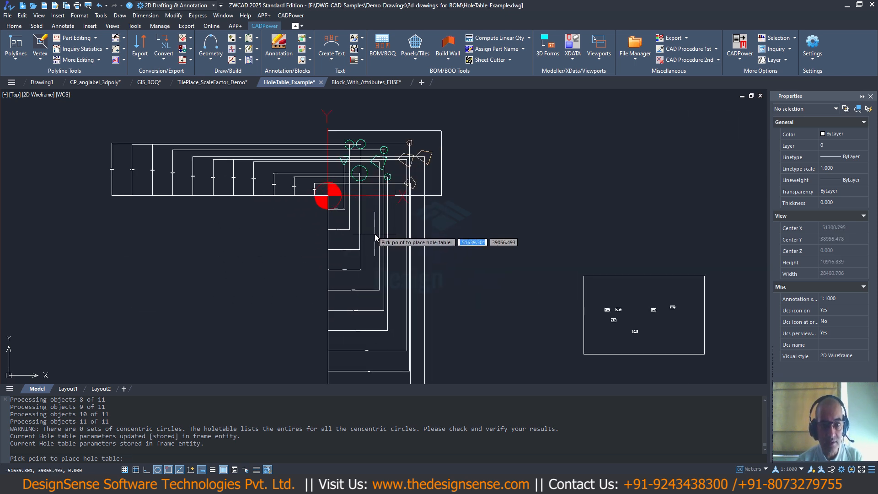
- Place the hole table just outside the frame's upper-right corner and scale it by a factor of 40
scroll(377, 238, "down", 1)
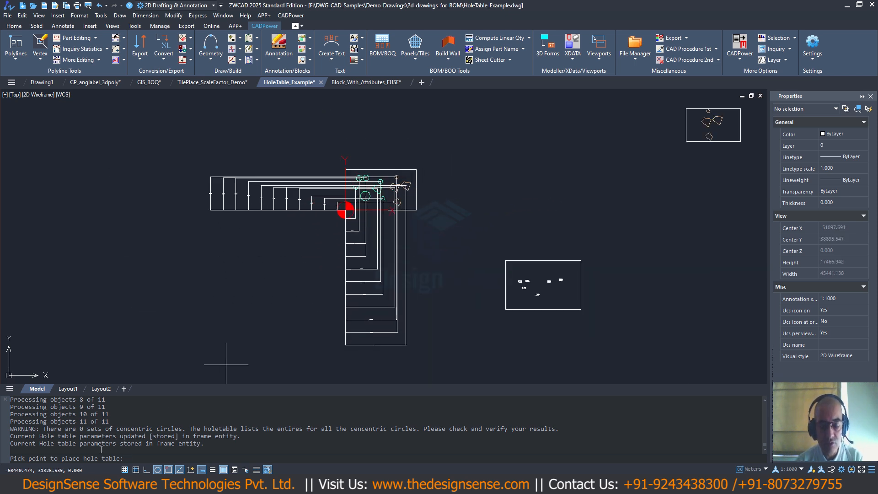
left_click(428, 175)
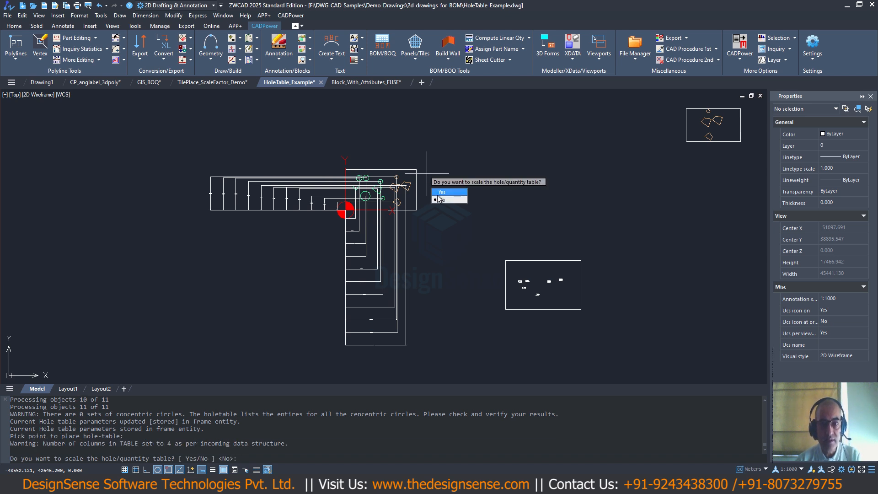
left_click(440, 192)
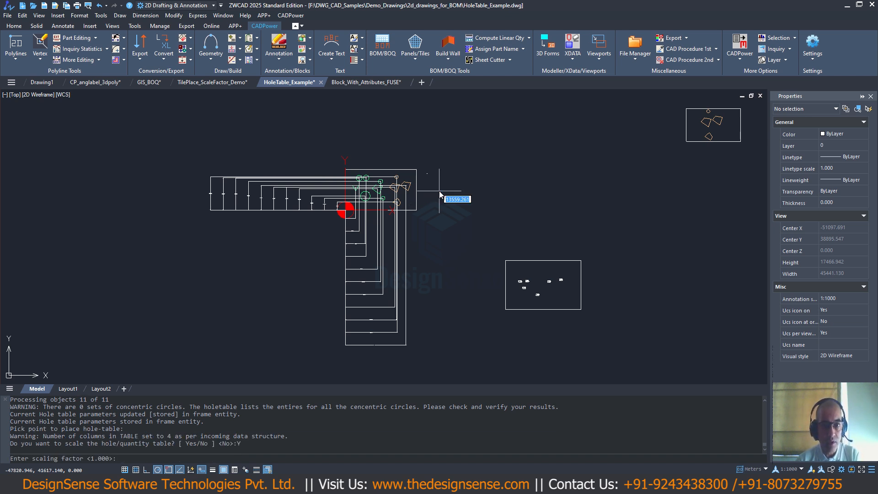
type("40")
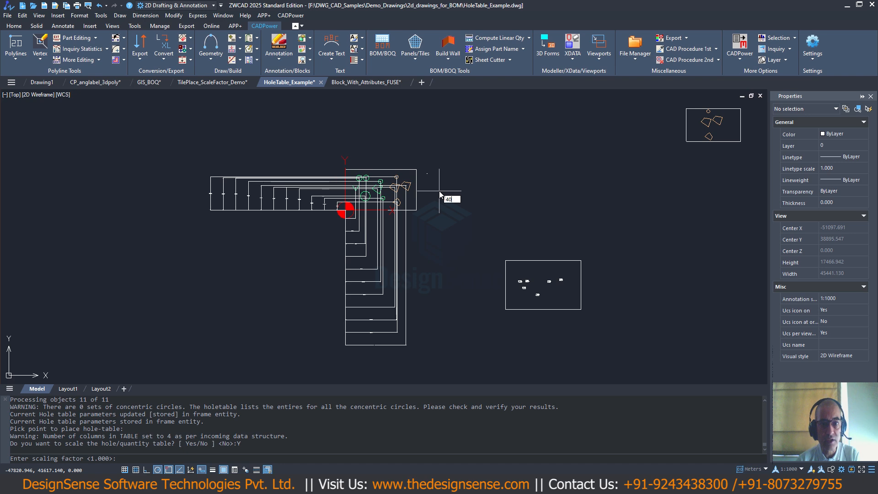
key("Return")
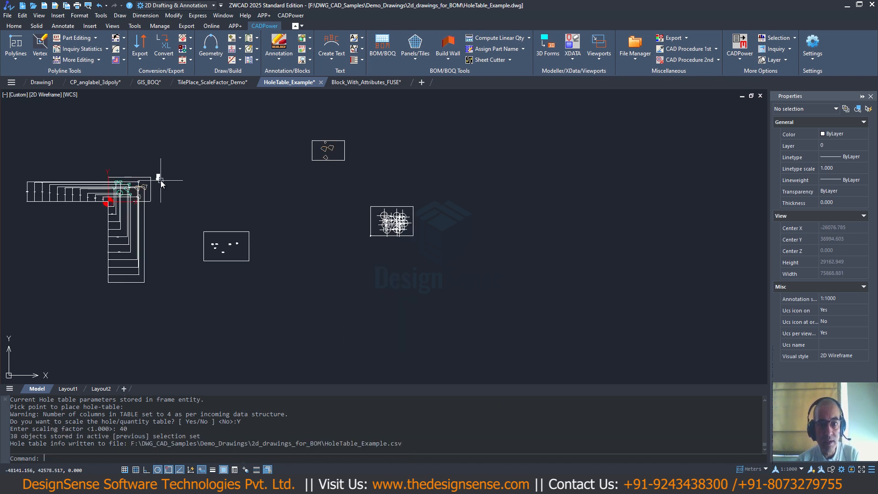
- Examine the hole and quantity tables for circular and polygonal shapes, and the dimensioned shapes in the frame
scroll(155, 174, "up", 5)
scroll(155, 173, "up", 10)
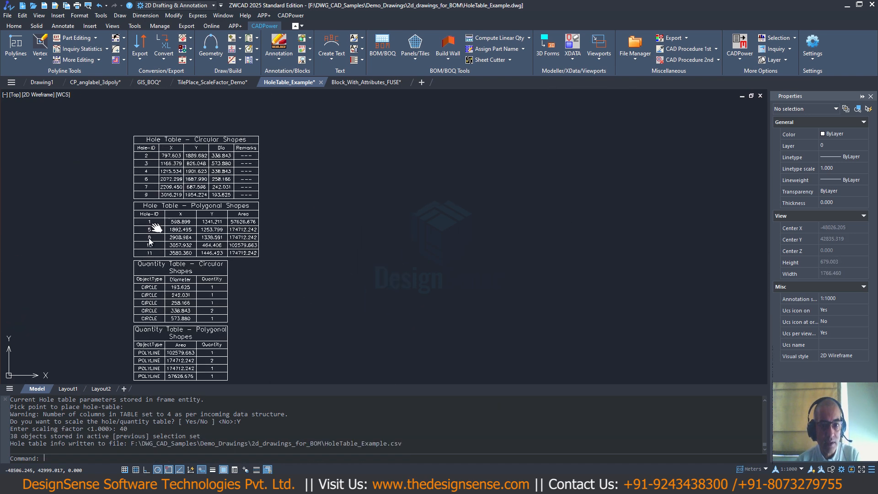
scroll(342, 210, "down", 3)
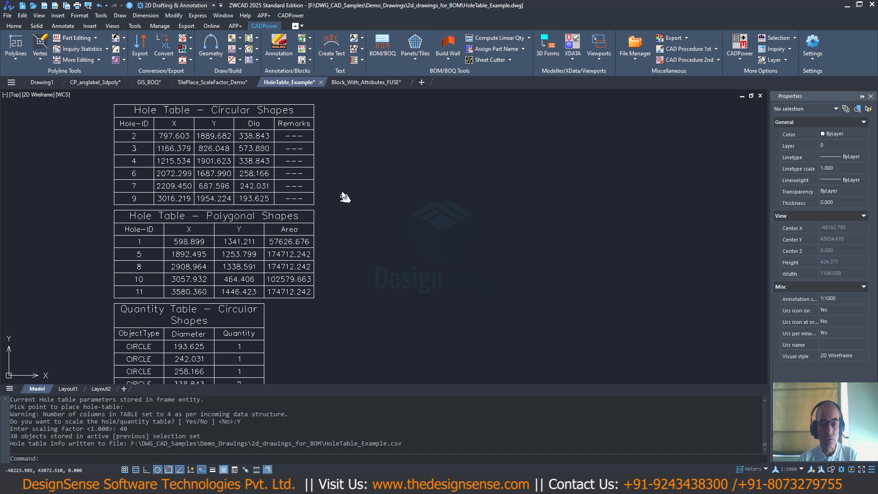
scroll(332, 208, "up", 3)
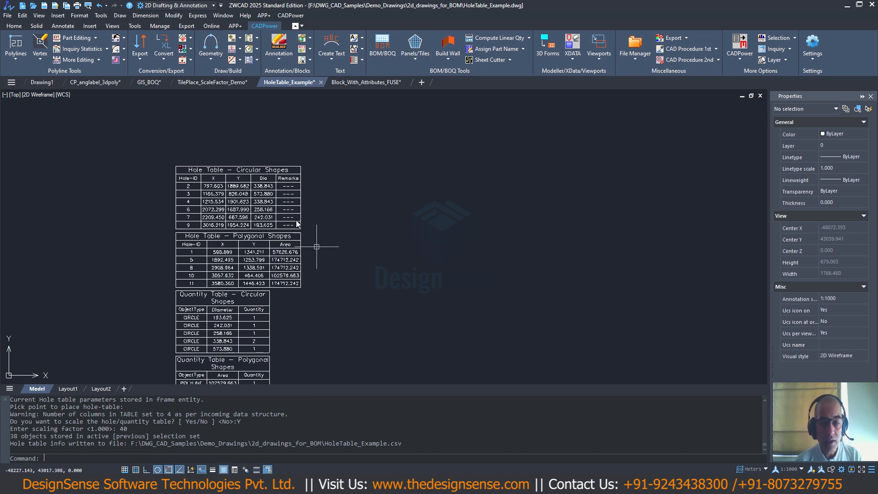
middle_click_drag(321, 230, 325, 213)
scroll(347, 264, "down", 3)
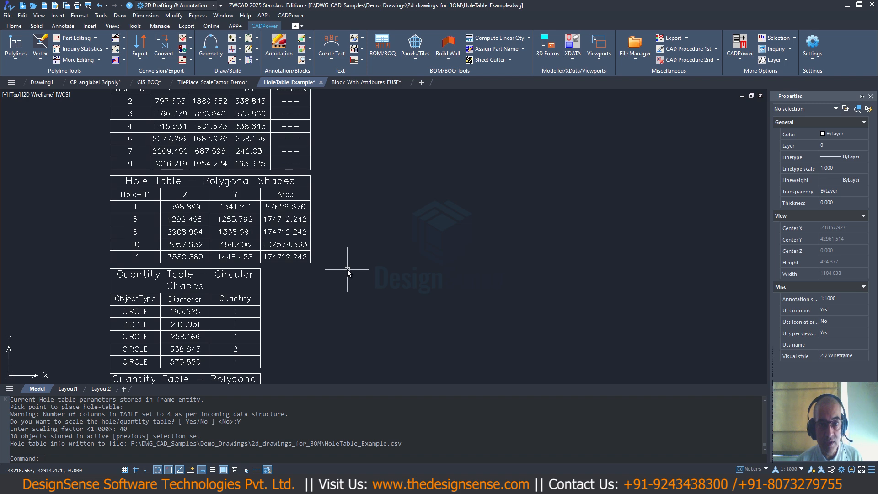
middle_click_drag(351, 276, 354, 268)
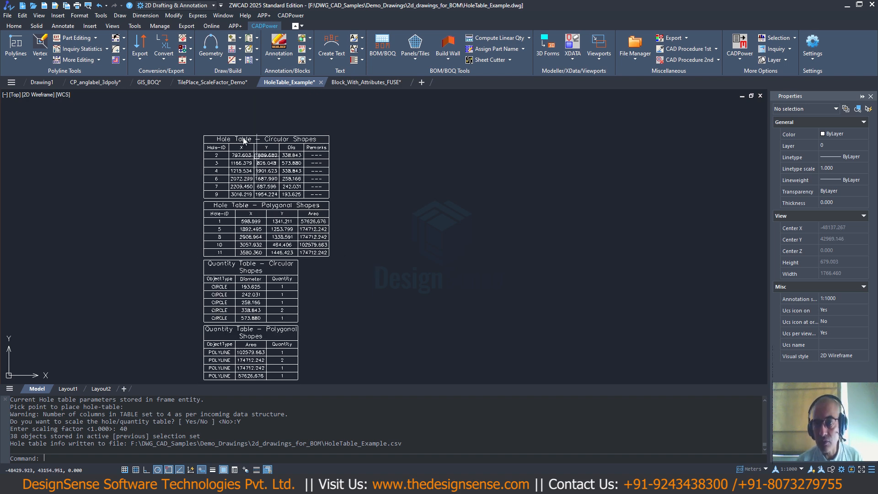
scroll(372, 269, "down", 4)
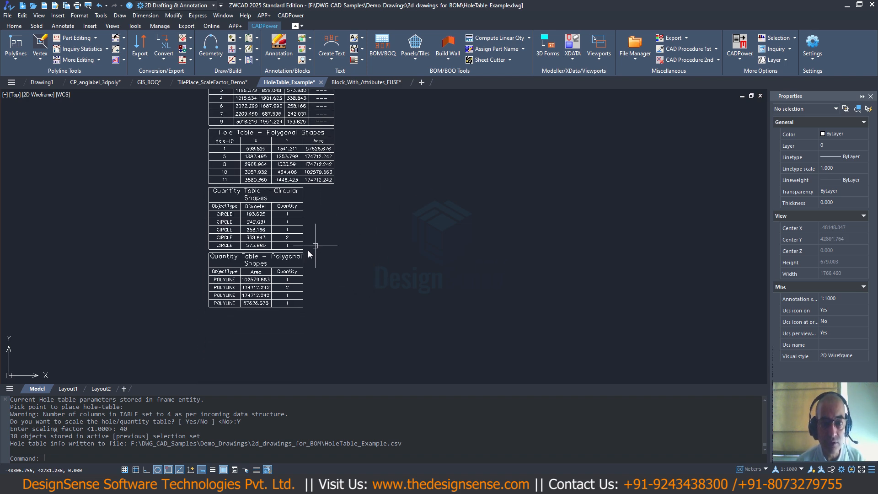
scroll(339, 287, "down", 1)
mouse_move(339, 287)
middle_mouse_down()
mouse_move(437, 199)
mouse_move(443, 171)
middle_mouse_up()
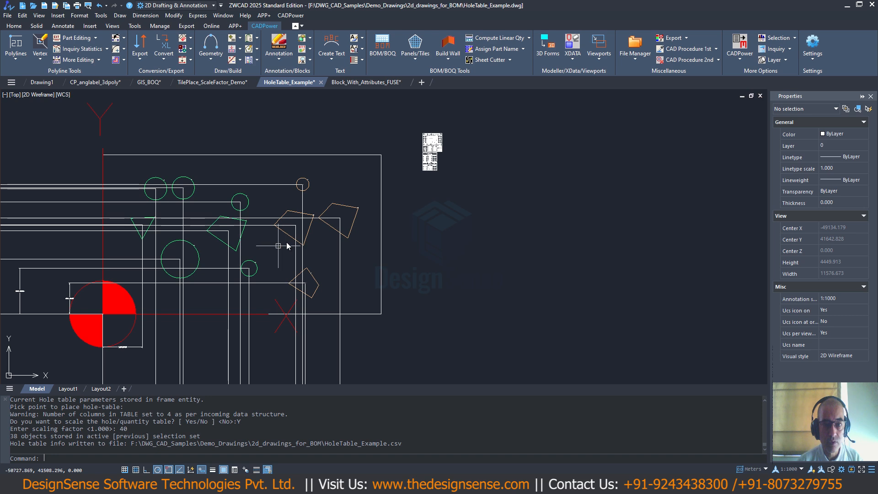
scroll(307, 239, "down", 1)
middle_click_drag(330, 237, 431, 182)
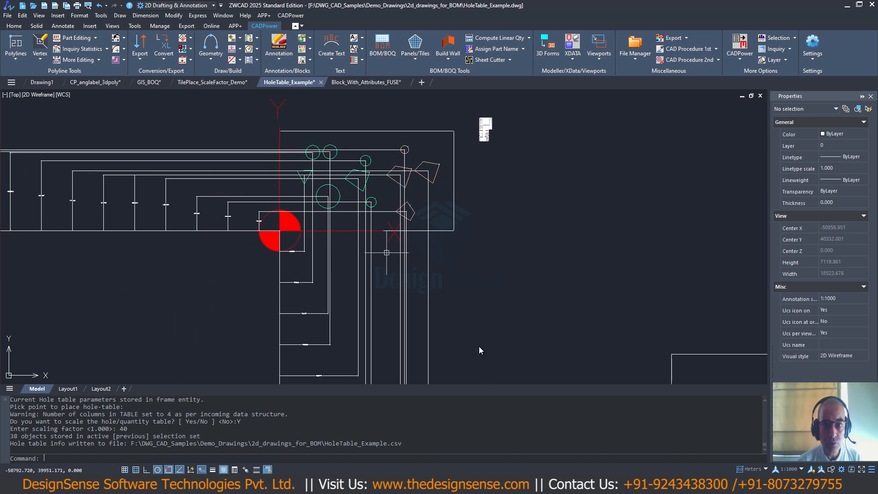
- Open the exported HoleTable_Example.csv from Total Commander, review it in Excel, close it and return to the HoleTable_Example.dwg drawing in ZWCAD
key("alt+Tab")
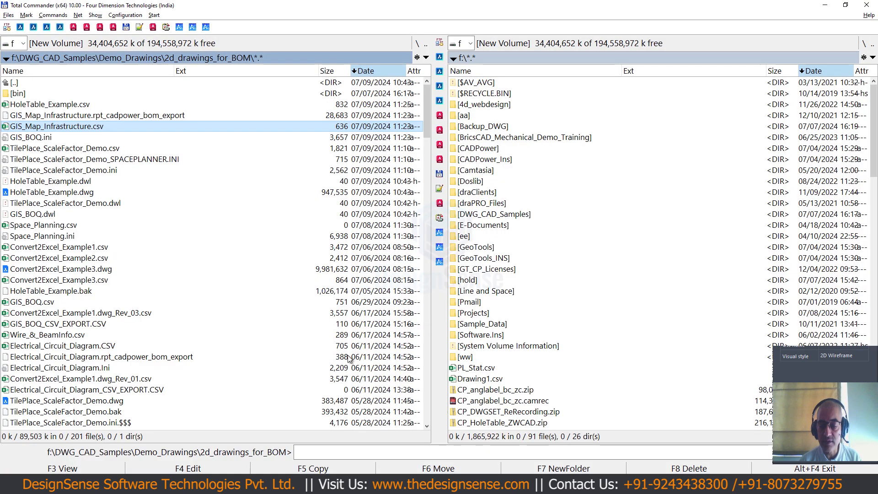
double_click(45, 106)
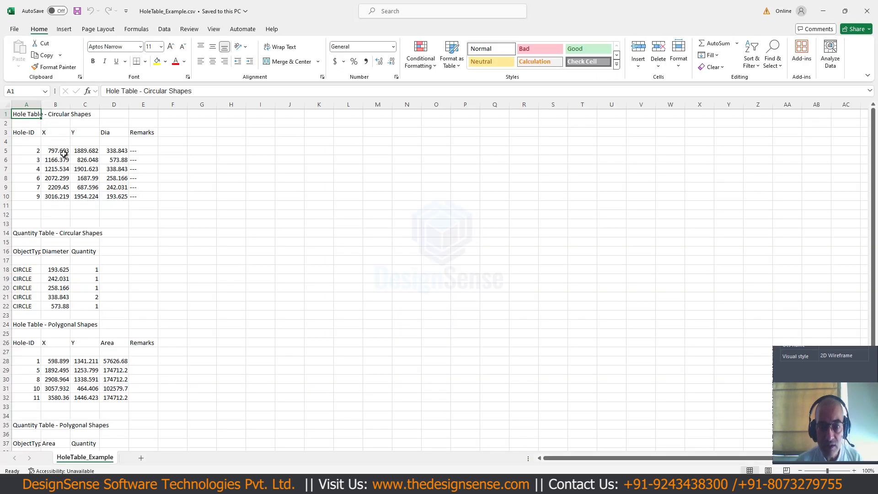
left_click(867, 10)
mouse_move(626, 437)
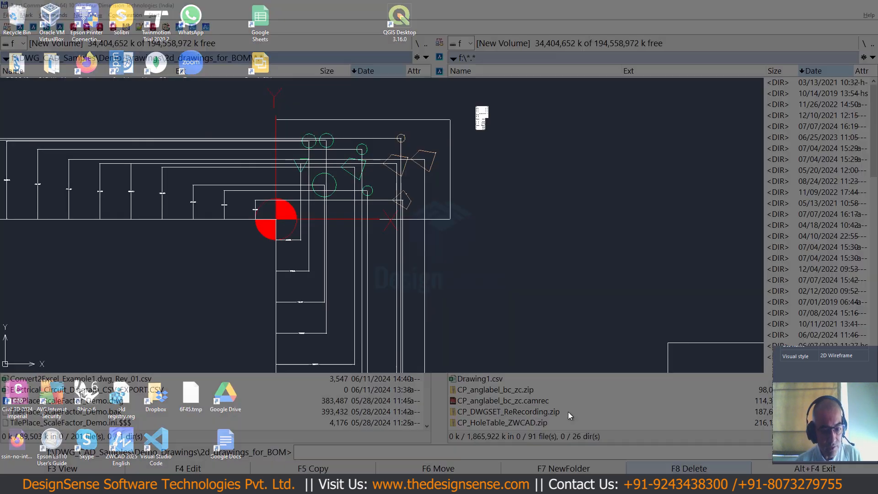
left_click(734, 448)
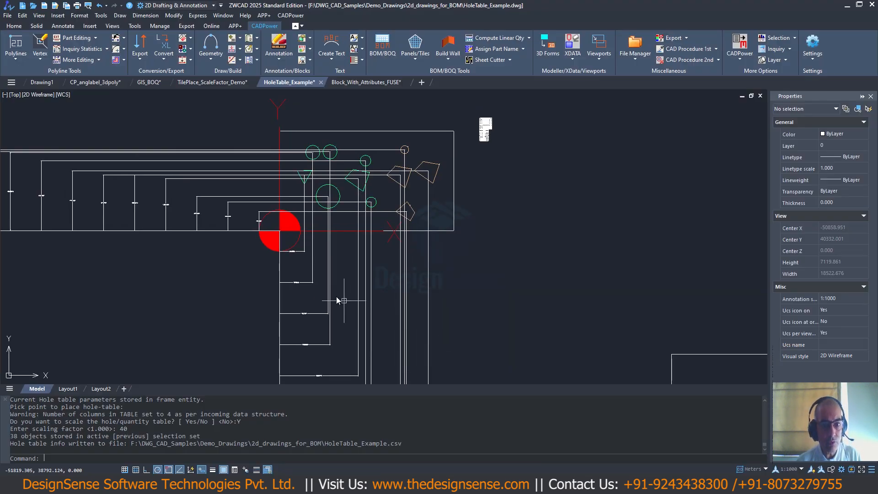
- Open the CADPower Draw CAM Profile settings to view the available parameters, and dismiss them without drawing
scroll(337, 301, "down", 8)
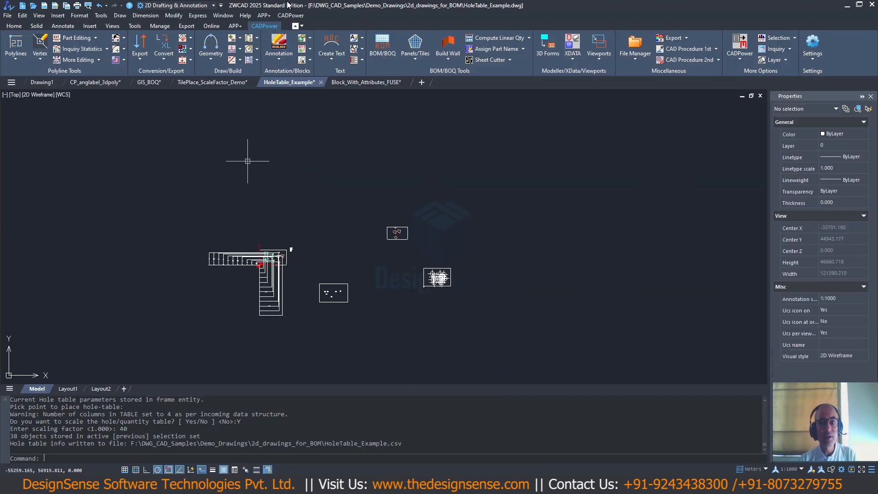
left_click(290, 16)
mouse_move(304, 67)
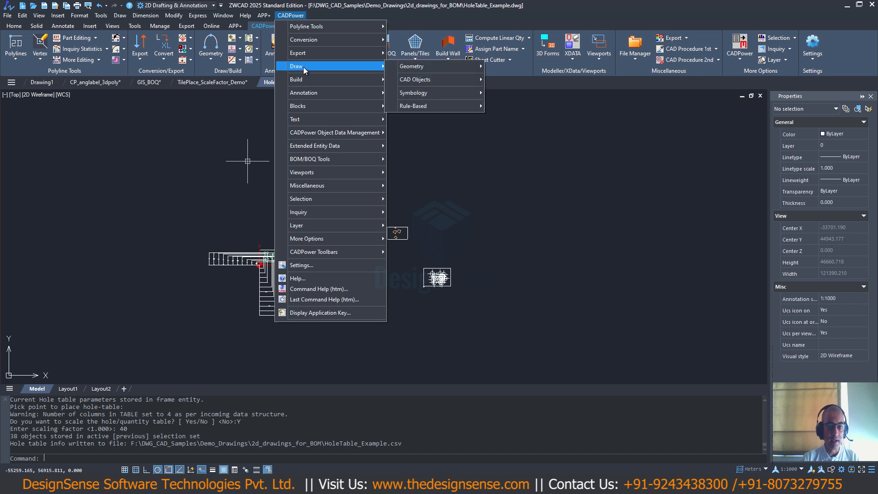
mouse_move(424, 104)
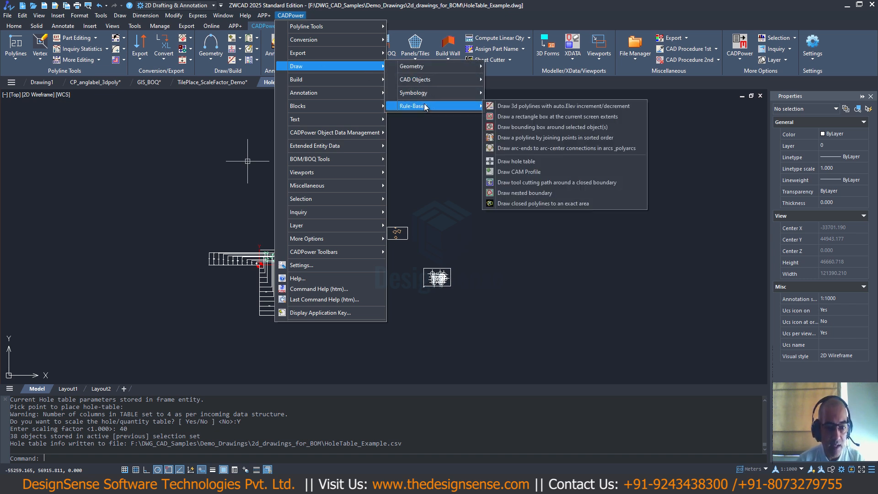
left_click(534, 172)
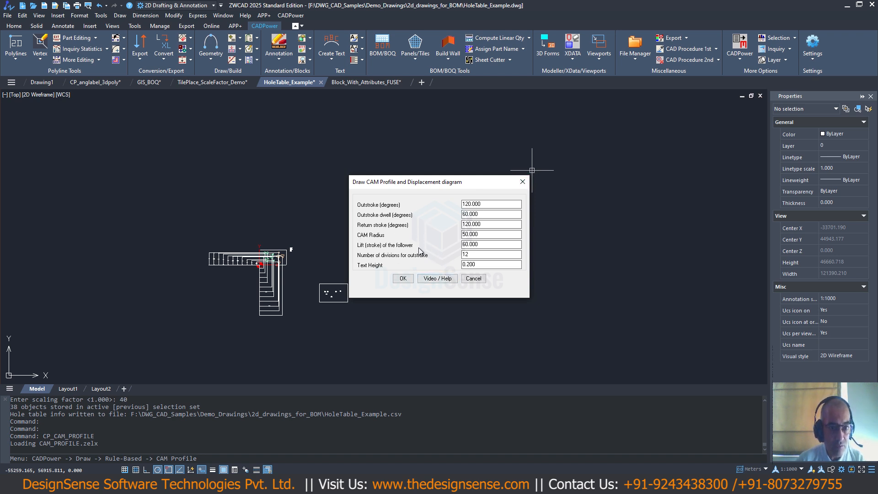
left_click(474, 279)
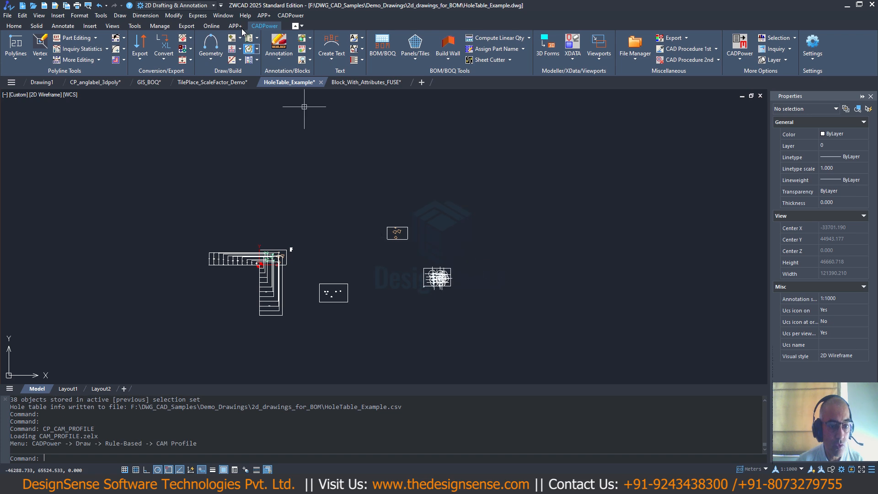
- Switch to the TilePlace_ScaleFactor_Demo drawing and examine the tiled area and the empty outline below it
left_click(294, 16)
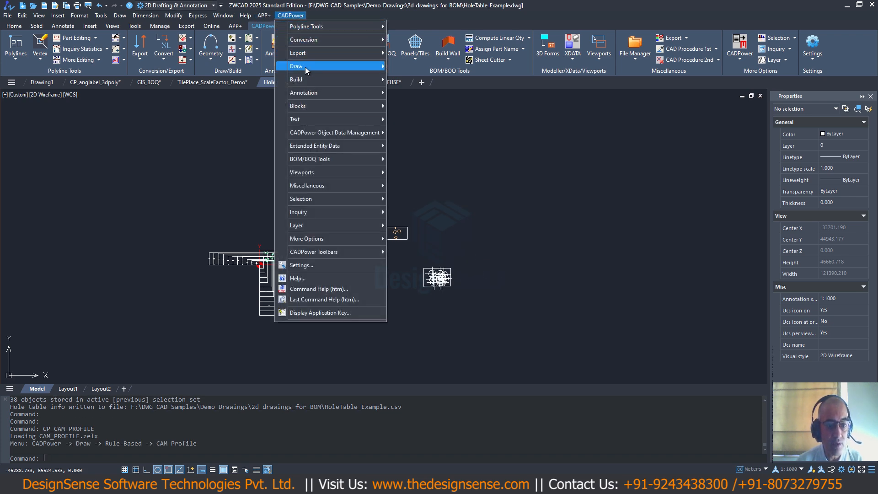
left_click(202, 87)
left_click(199, 87)
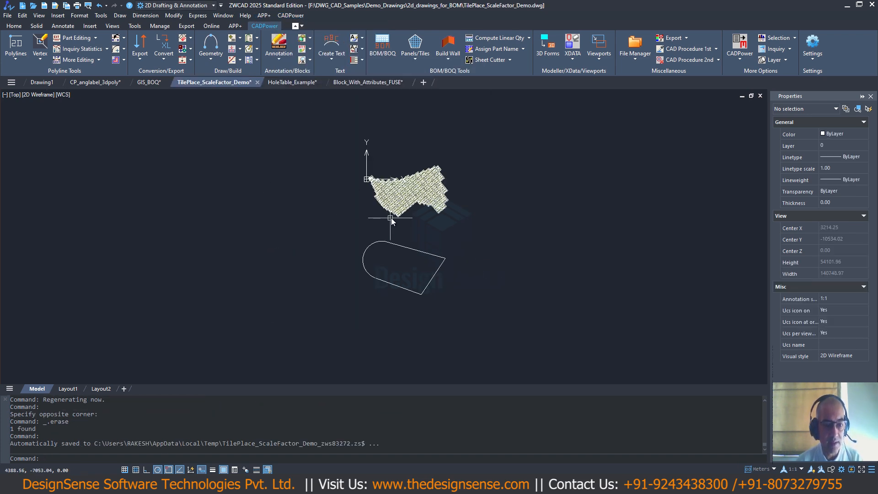
middle_click_drag(395, 224, 309, 231)
scroll(308, 231, "up", 4)
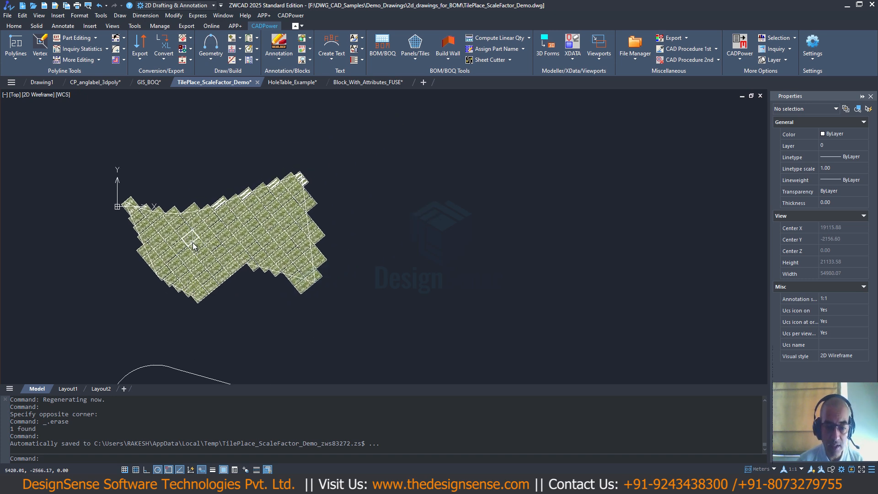
scroll(229, 209, "up", 2)
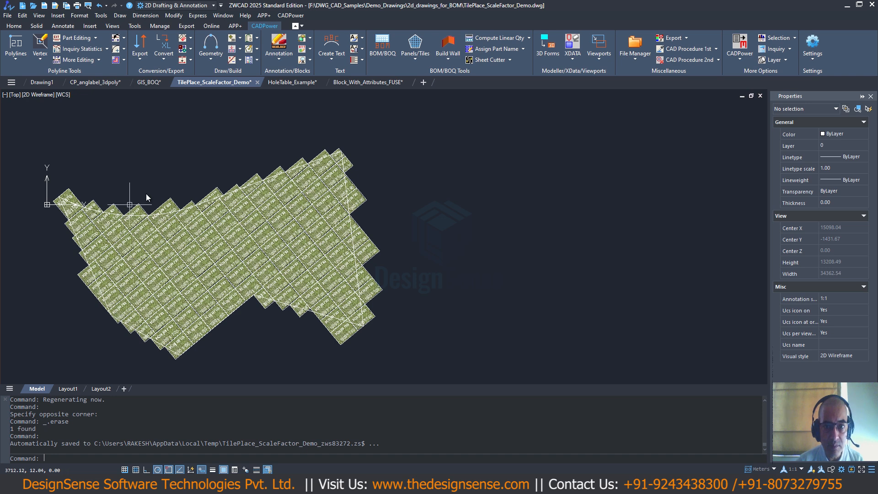
scroll(338, 219, "down", 3)
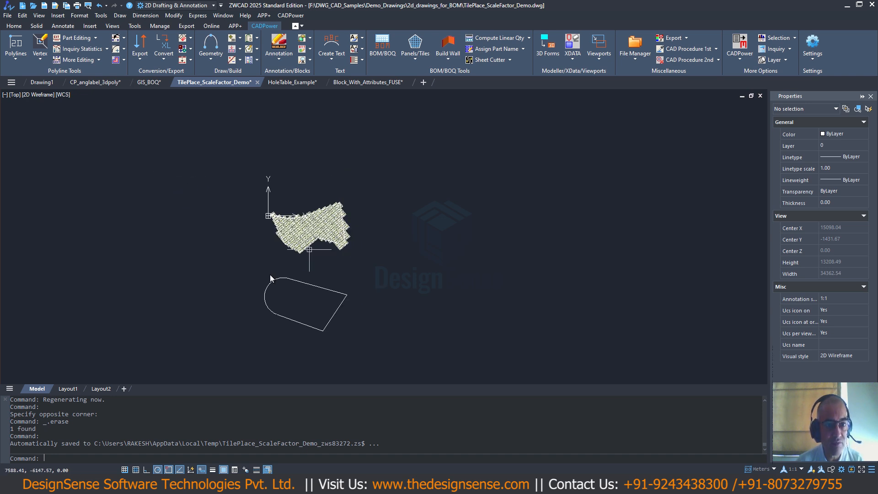
mouse_move(202, 323)
middle_mouse_down()
mouse_move(223, 304)
mouse_move(242, 263)
middle_mouse_up()
middle_click_drag(471, 288, 395, 337)
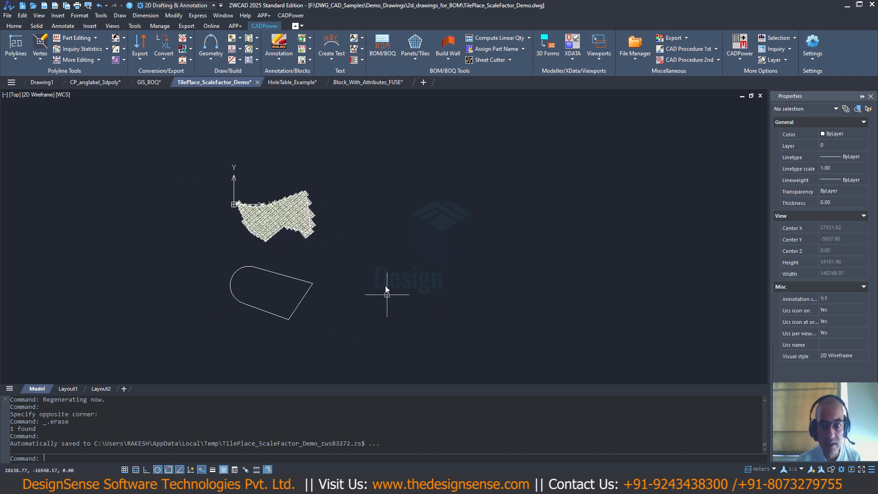
- Draw a closed six-sided polyline with an inward notch in its upper edge, beside the empty rounded outline
type("PL")
key("Return")
left_click(344, 248)
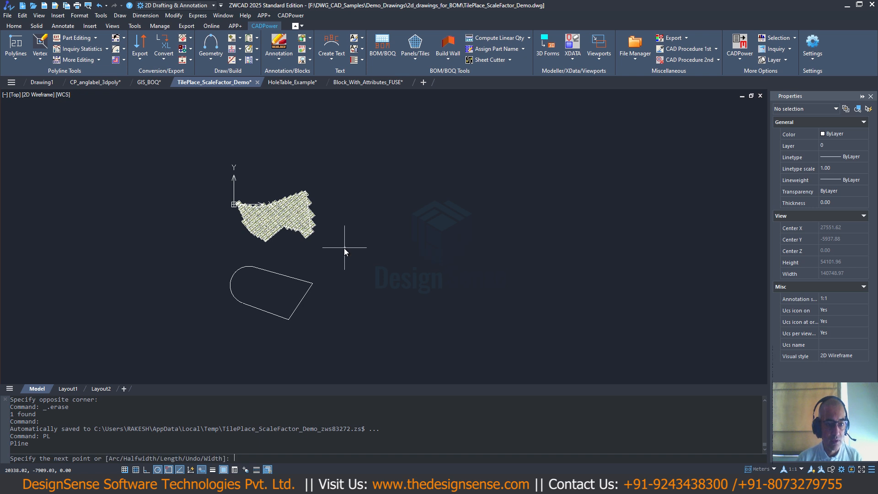
left_click(344, 312)
left_click(440, 321)
left_click(440, 267)
left_click(395, 276)
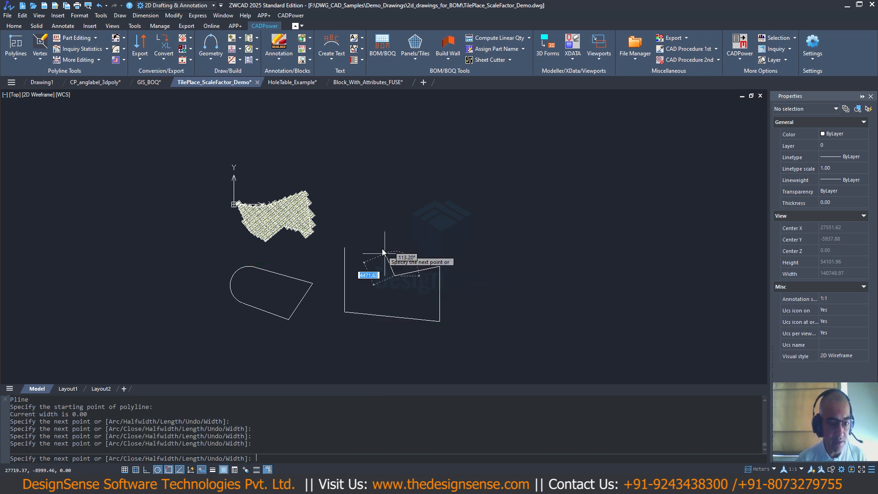
left_click(380, 246)
type("c")
key("Return")
- Set up tile placement with the Fill a polygon method, using the TILE block at 1000 x 500 with 10 gaps
scroll(358, 293, "up", 2)
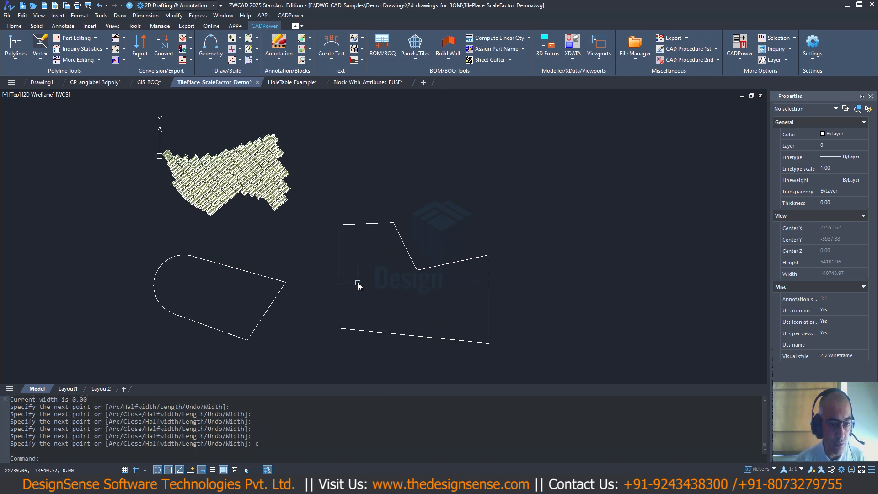
left_click(290, 15)
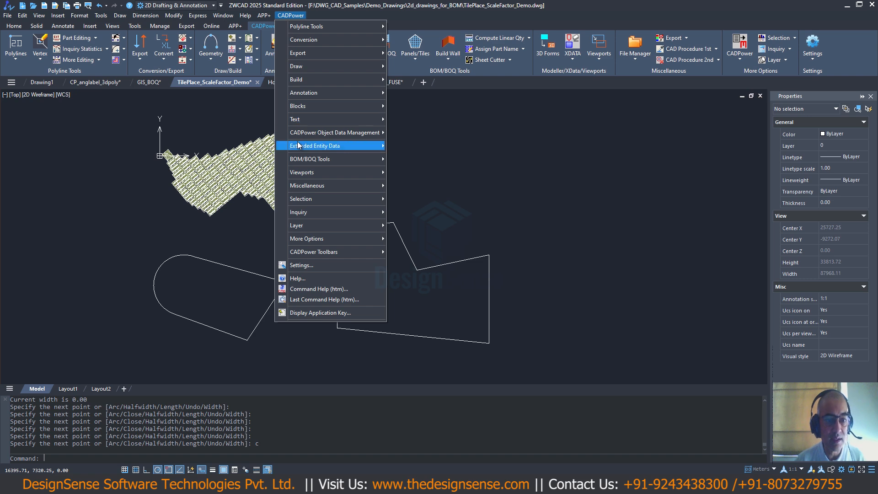
mouse_move(307, 164)
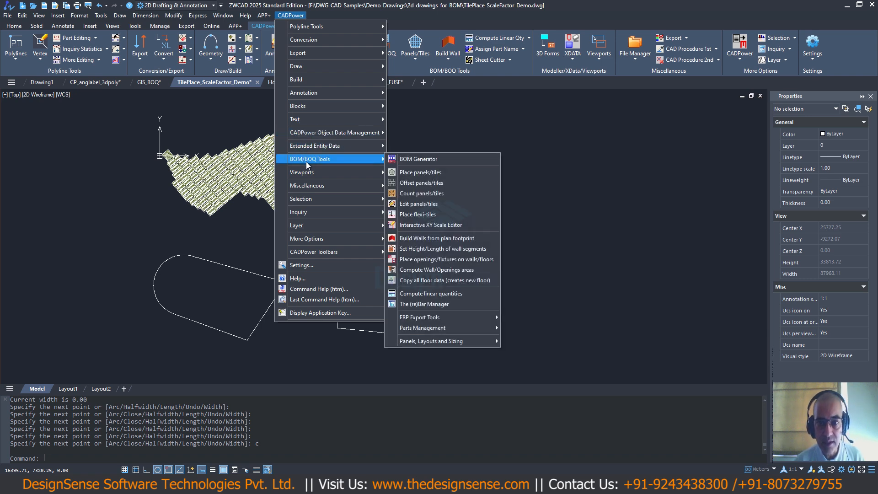
left_click(413, 174)
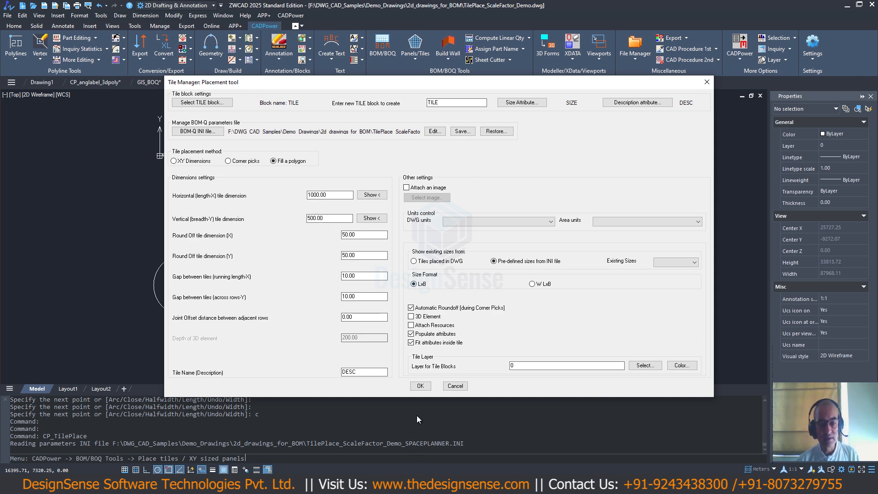
left_click(420, 387)
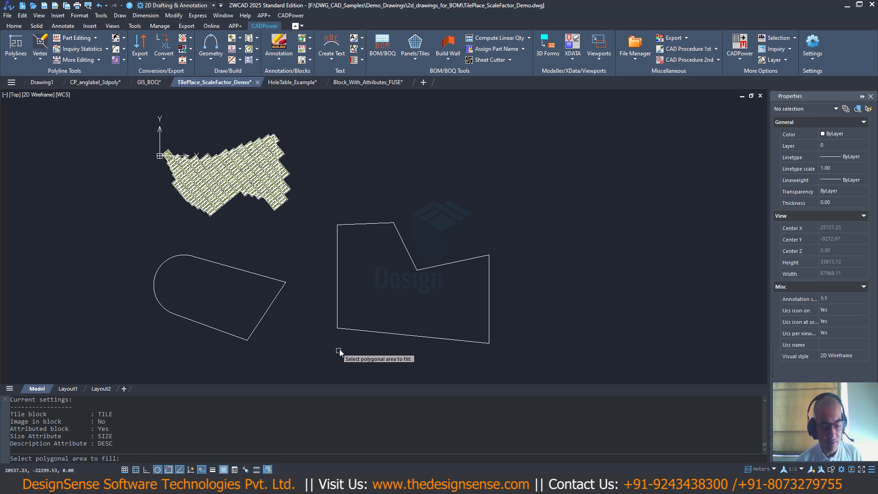
- Fill the notched polygon with tiles, using its lower-left corner as the origin and aligning them to the lower-right corner
left_click(342, 330)
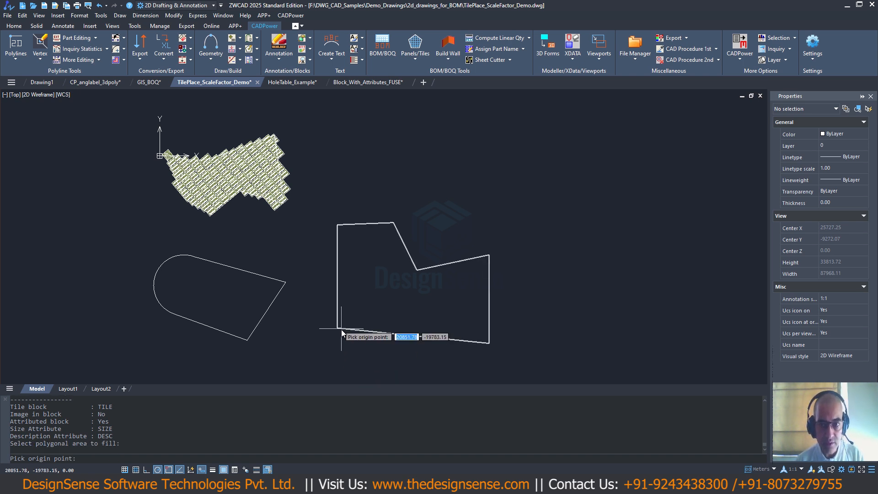
right_click(341, 330, "shift")
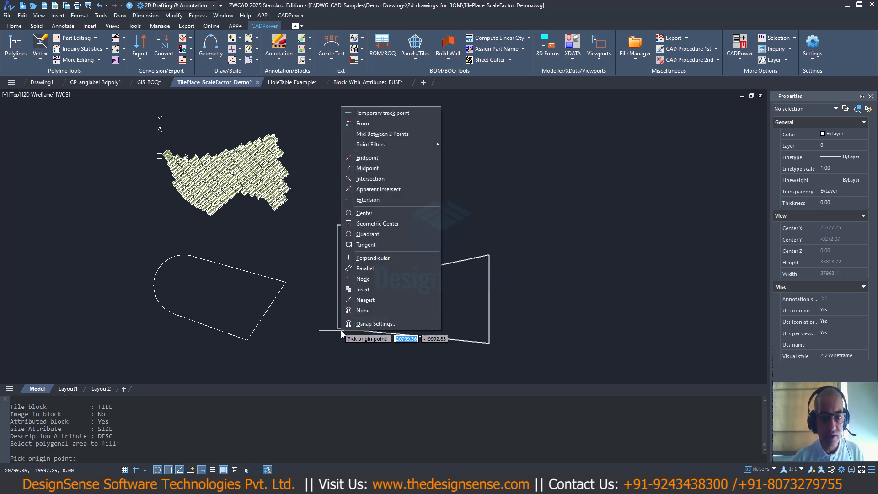
left_click(367, 158)
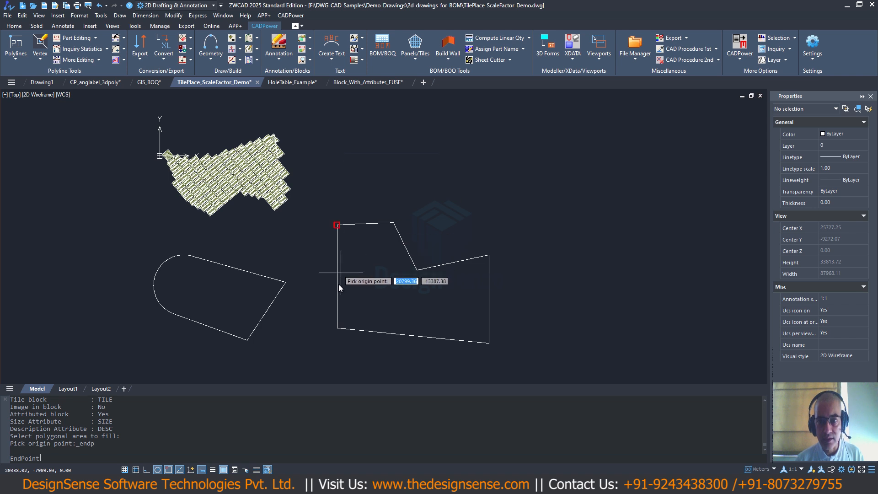
left_click(339, 327)
right_click(361, 328, "shift")
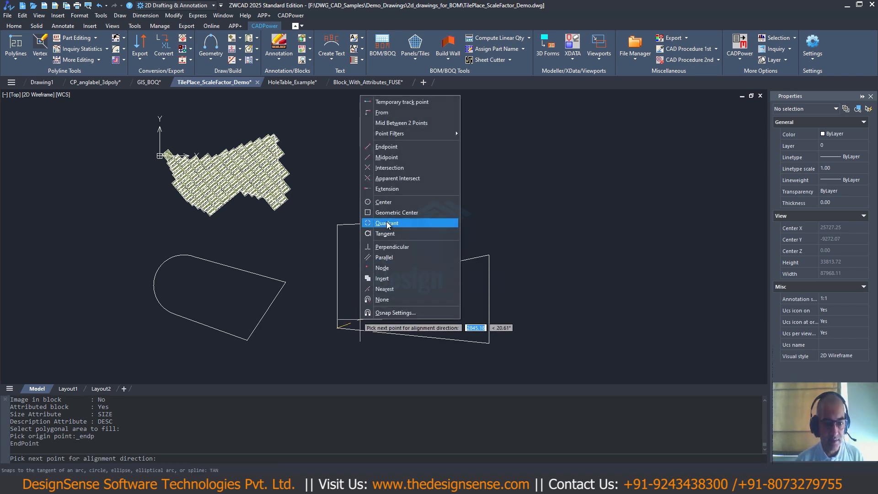
left_click(387, 146)
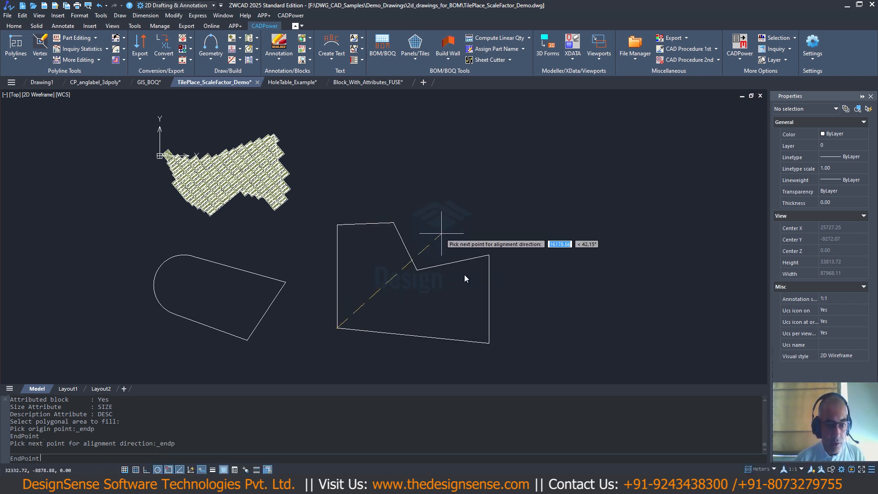
left_click(489, 344)
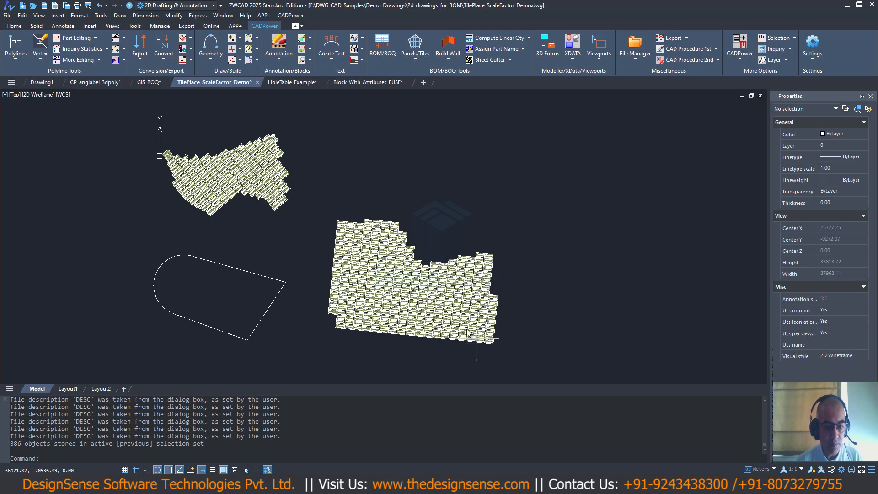
- Examine the tile layout and size labels across the newly filled notched polygon
scroll(380, 227, "up", 8)
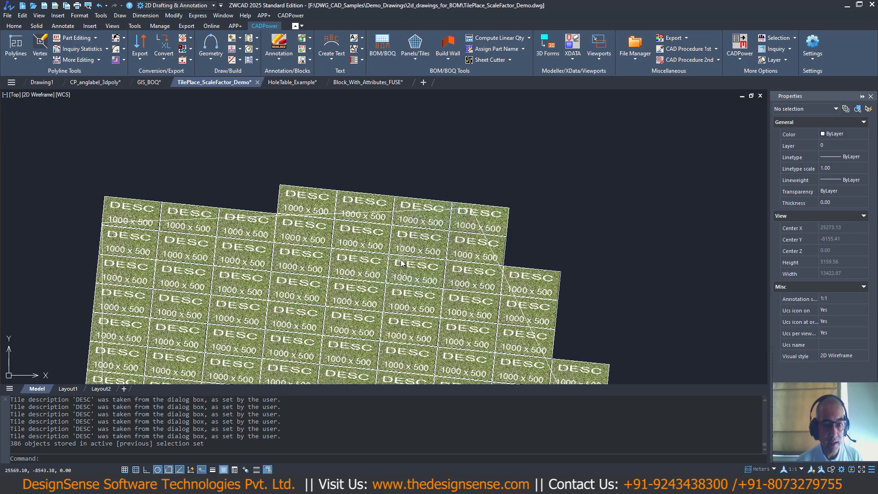
scroll(397, 284, "down", 5)
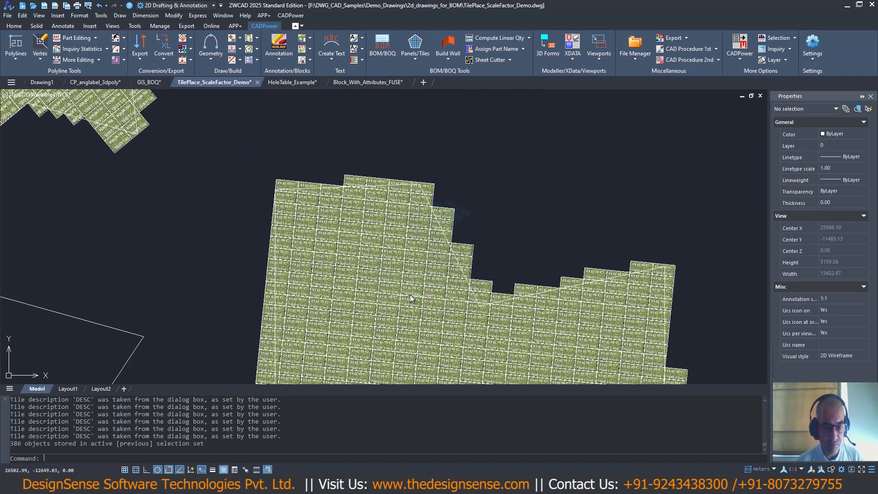
middle_click_drag(410, 294, 405, 215)
scroll(493, 329, "up", 2)
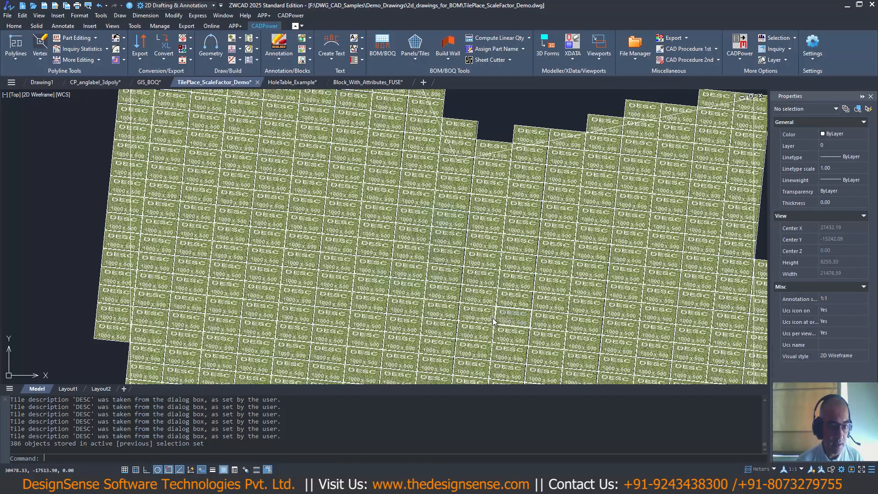
scroll(469, 247, "down", 4)
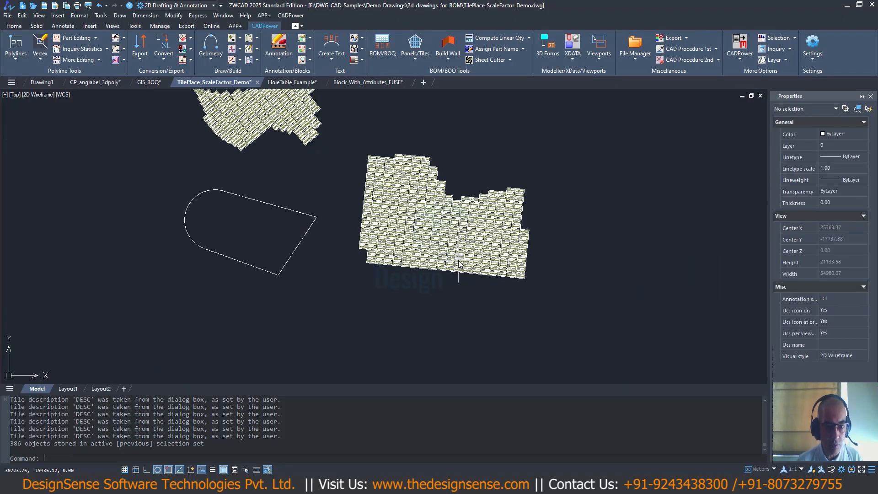
middle_click_drag(434, 247, 430, 316)
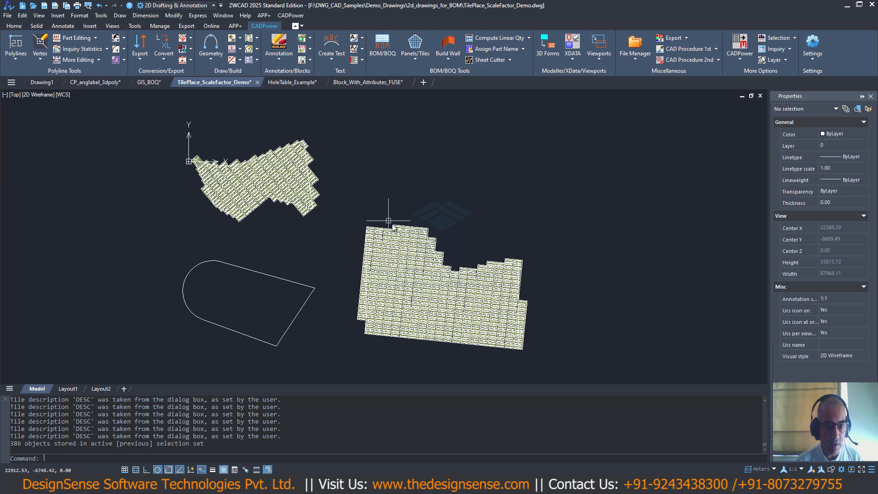
- Apply the Interactive XY Scale Editor to the protruding top-row tile, updating SIZE with an X increment of -10 from the default insertion point
scroll(391, 225, "up", 5)
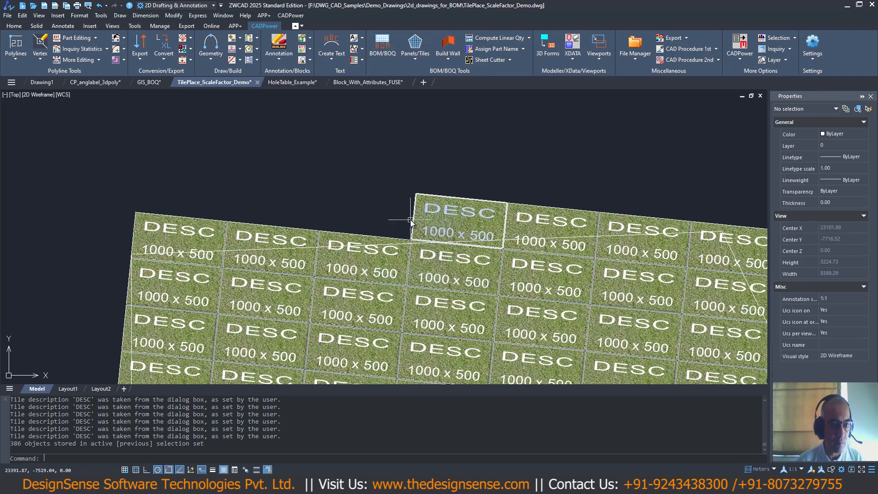
left_click(290, 15)
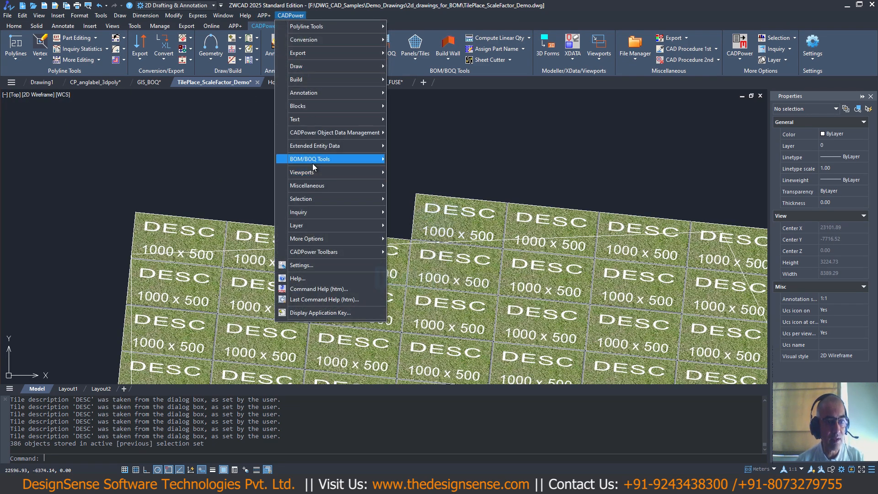
mouse_move(314, 166)
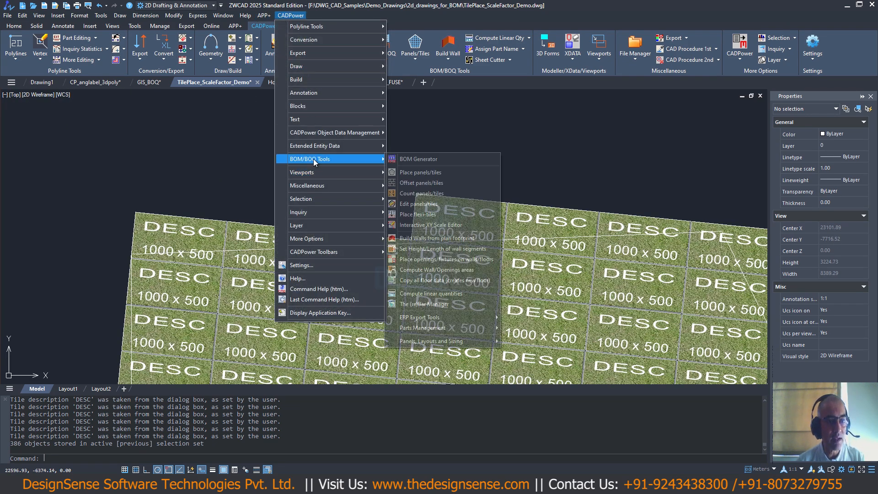
left_click(406, 226)
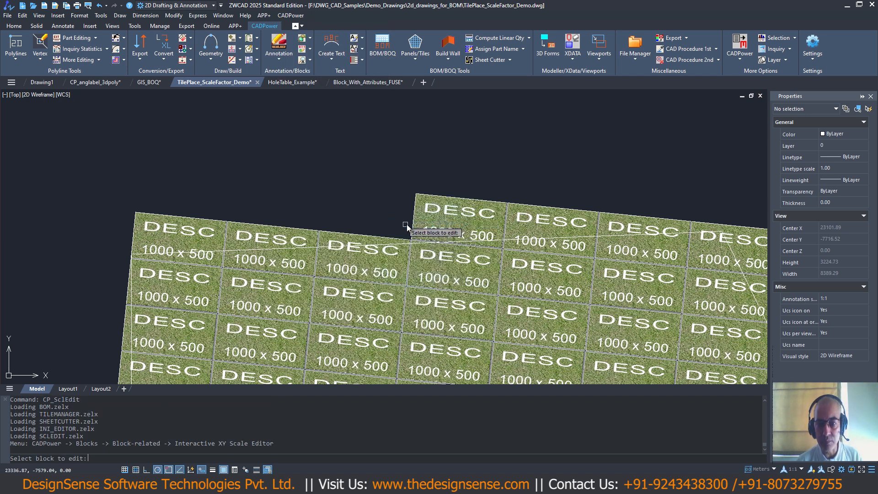
left_click(434, 199)
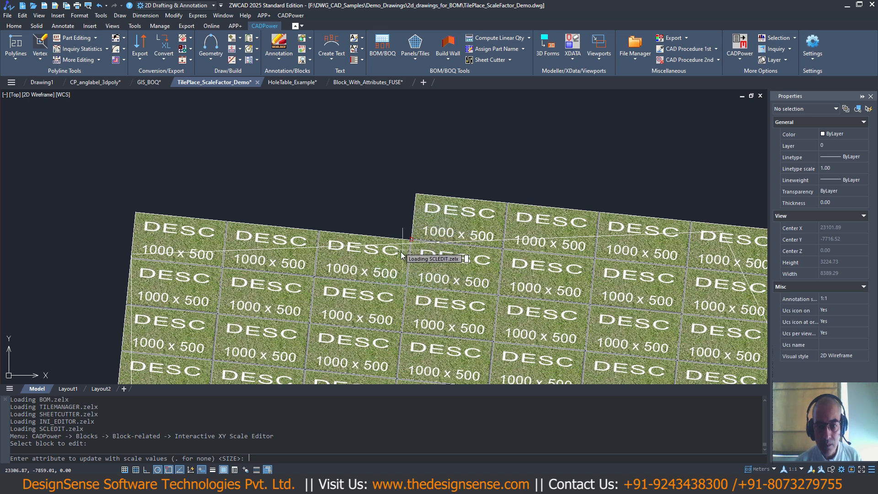
key("Return")
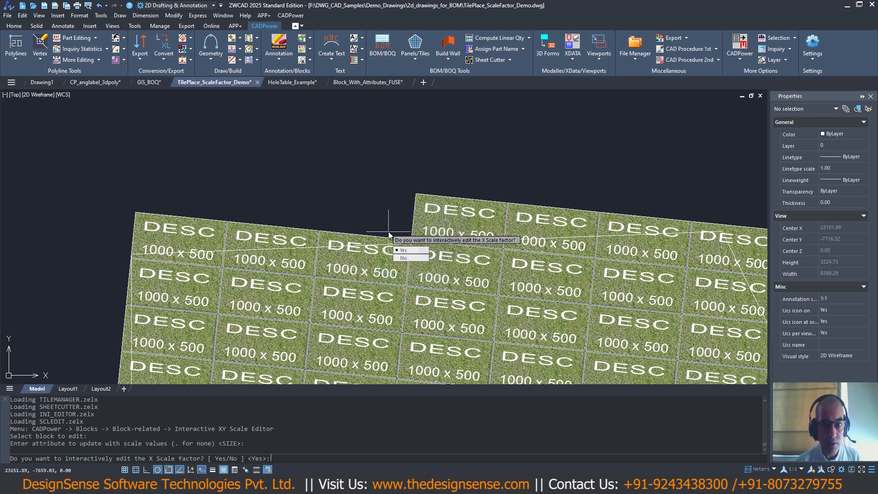
key("Return")
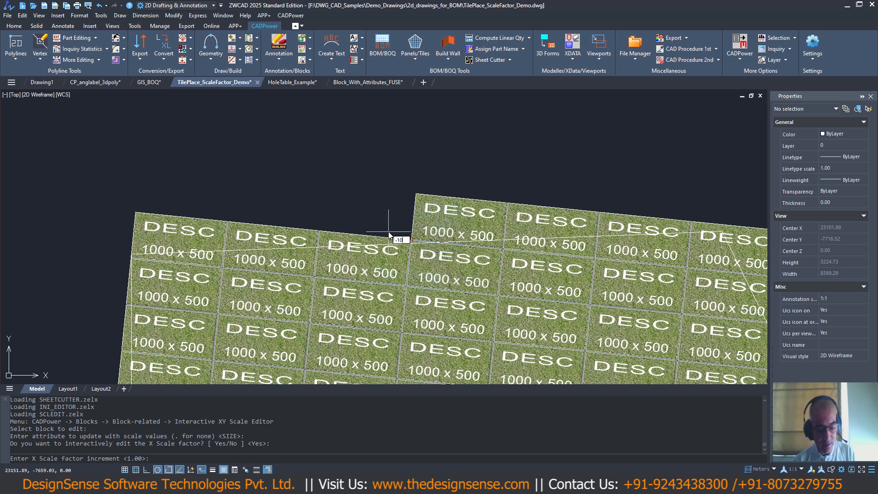
type("-10")
key("Return")
- Keep reducing the tile's X scale in increments until it measures 780 x 500, and finish without editing the Y scale
key("Return")
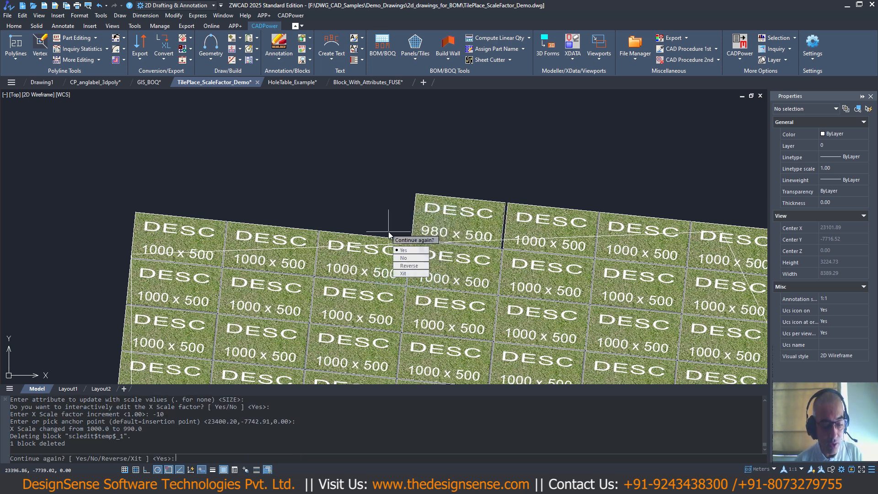
key("Return")
key("Return")
key("Return")
key("Return")
key("Return")
key("Return")
key("Return")
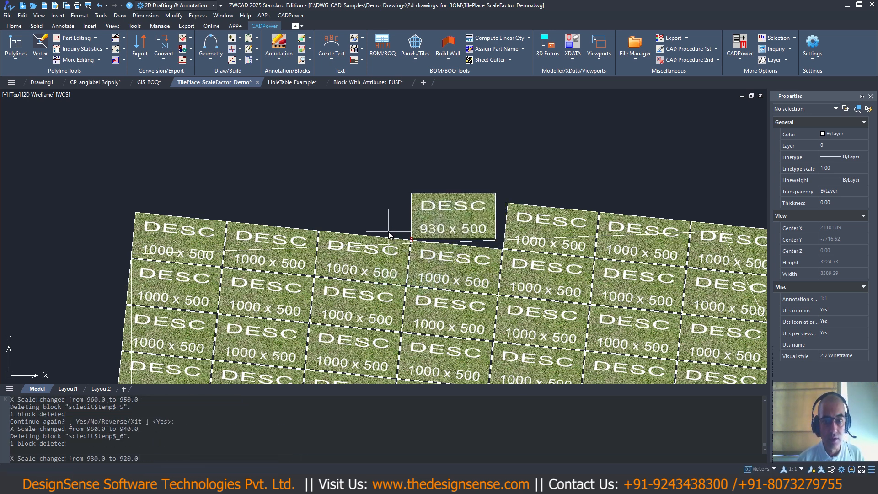
key("Return")
key("Return")
key("Return")
key("Return")
key("Return")
key("Return")
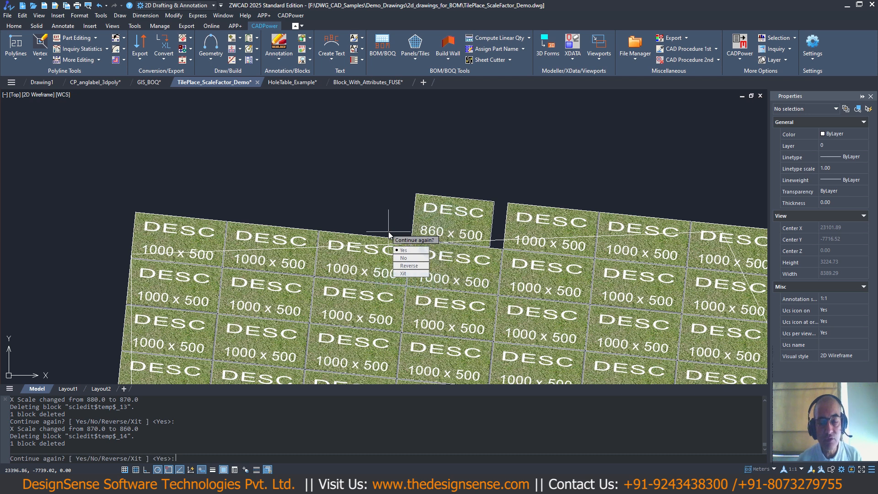
key("Return")
key("Return")
key("Return")
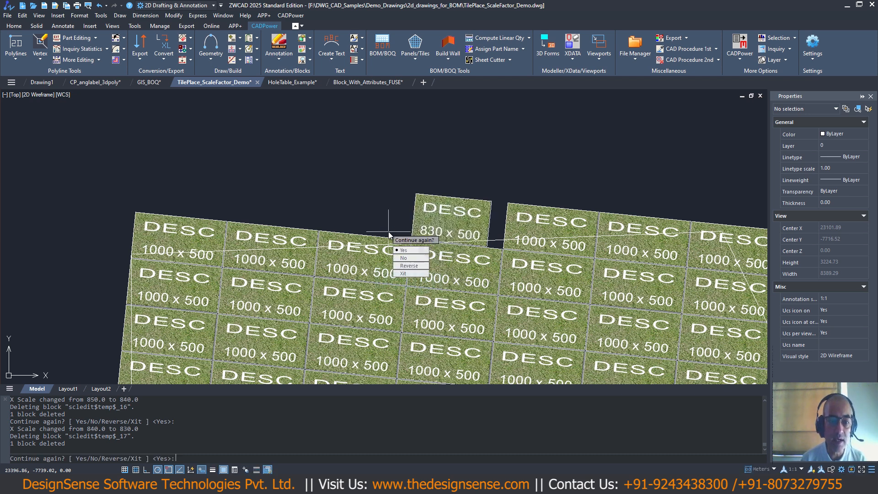
key("Return")
key("Return")
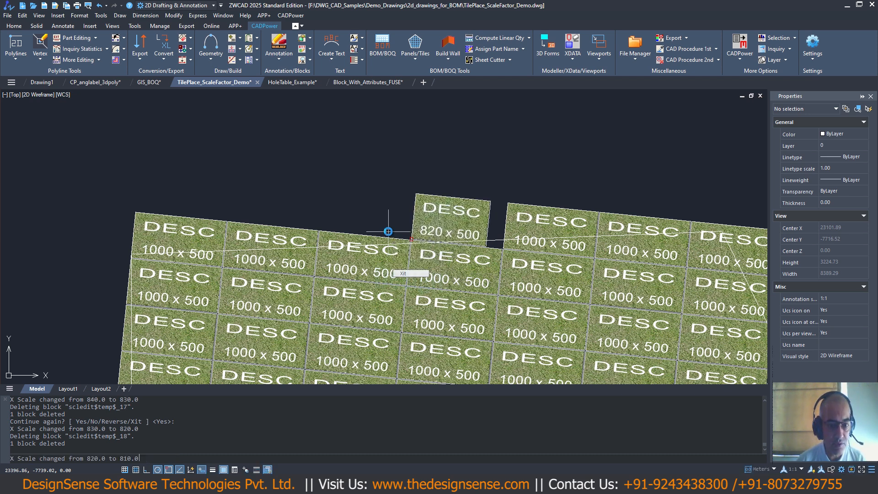
key("Return")
key("Return")
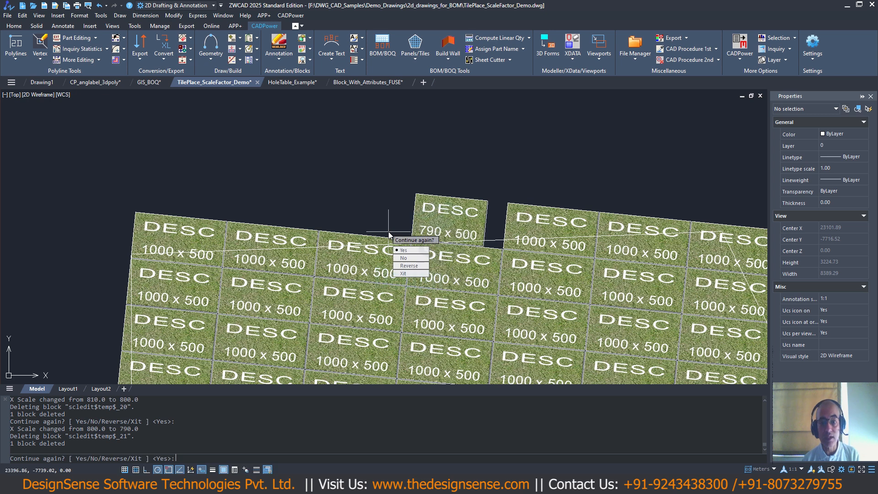
key("Return")
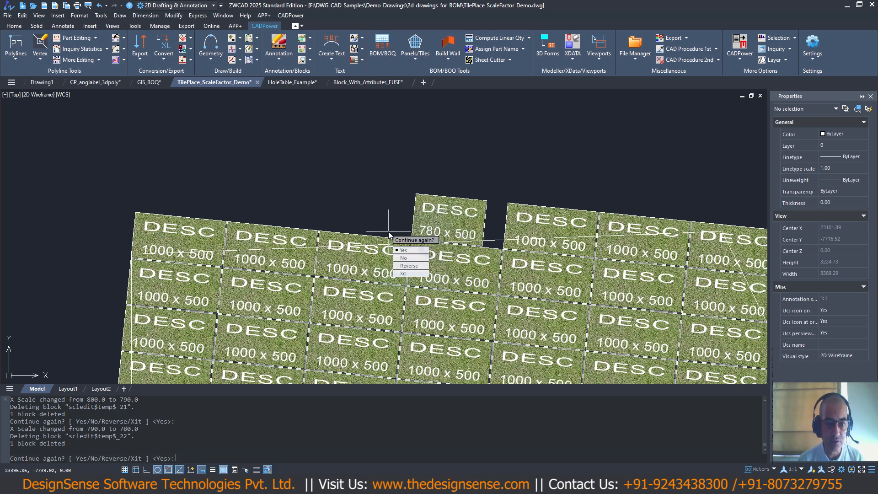
type("n")
key("Return")
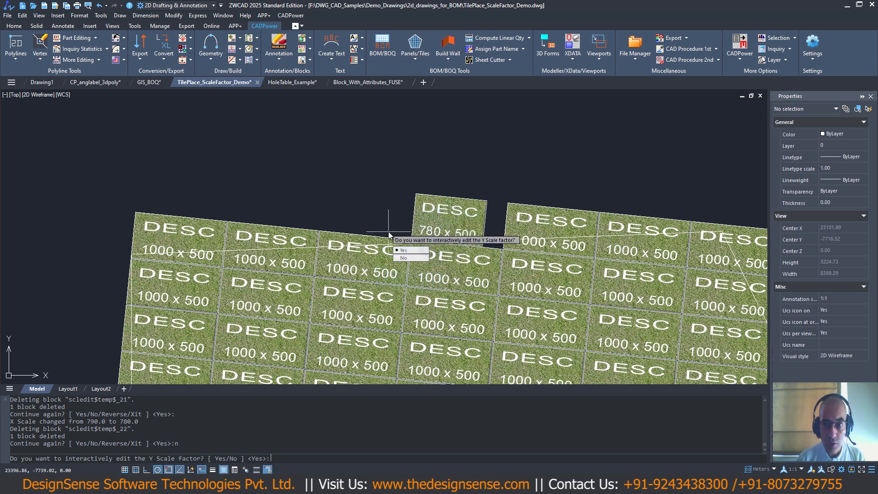
type("n")
key("Return")
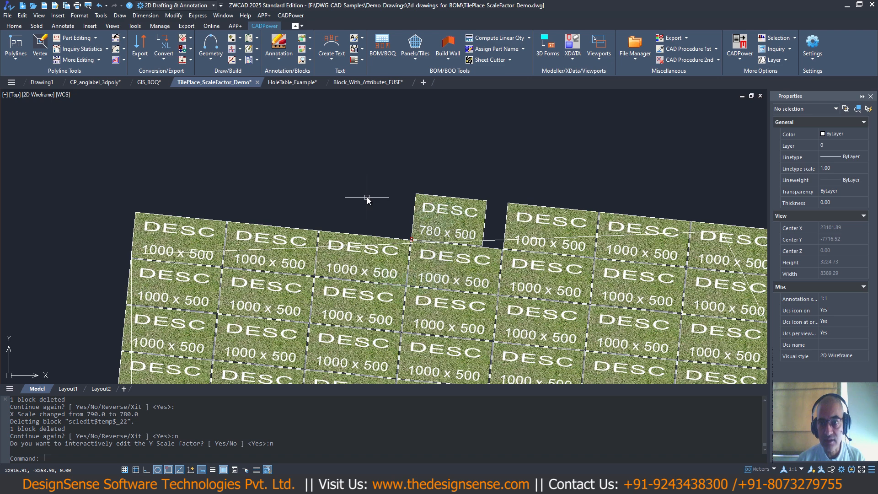
- Examine the resized tiles along the lower edge of the original tiled area above the rounded outline
scroll(368, 199, "down", 4)
scroll(464, 221, "down", 2)
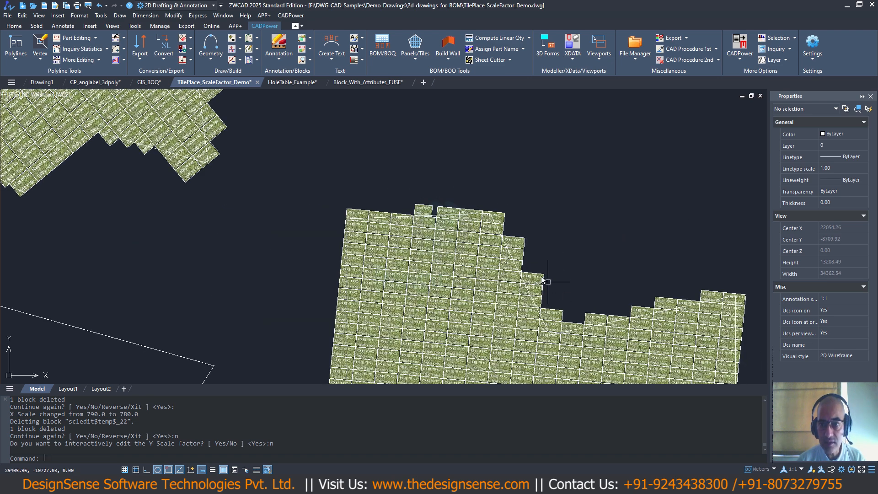
scroll(543, 280, "down", 4)
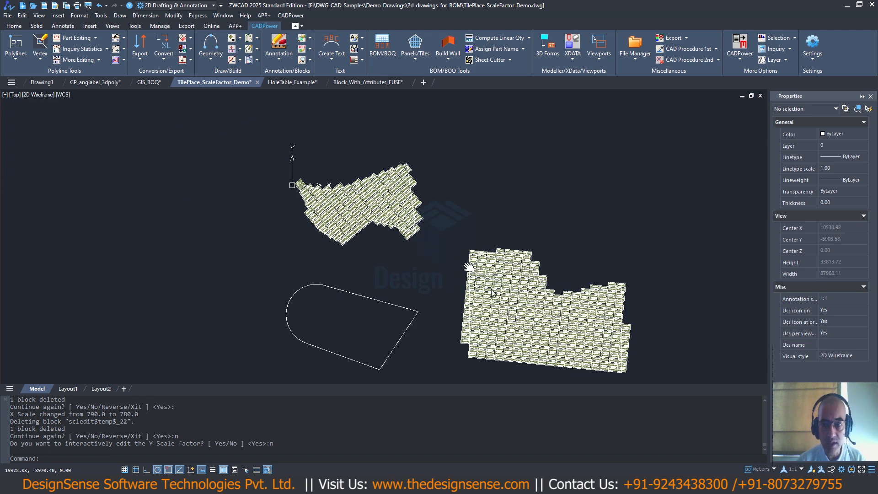
scroll(447, 290, "up", 6)
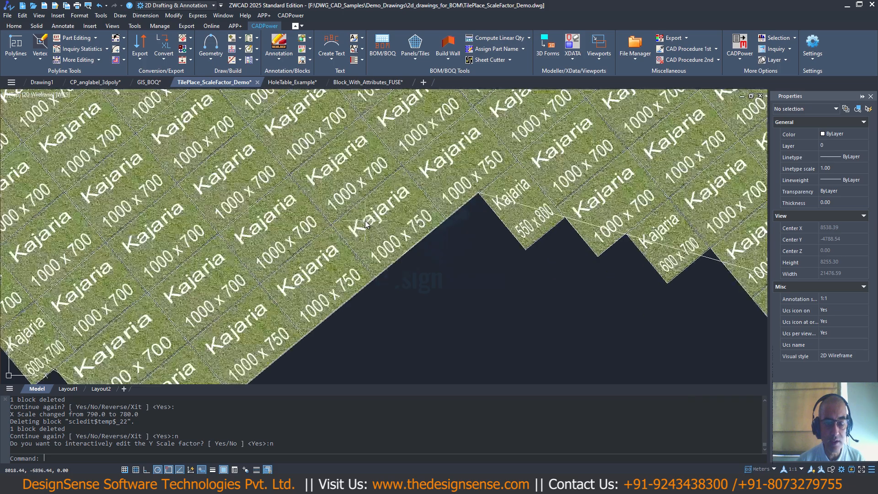
- Examine the tile sizes along the upper, left and lower edges of the original tiled area above the rounded outline
scroll(366, 224, "down", 4)
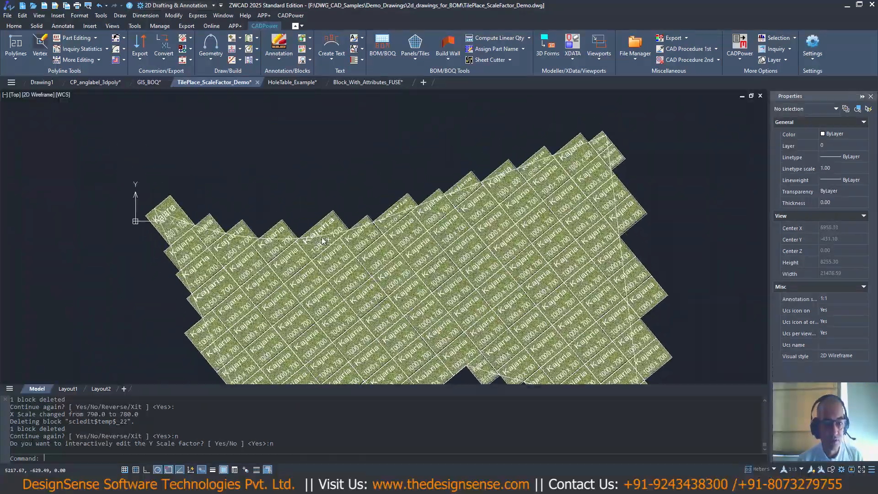
scroll(323, 238, "up", 4)
scroll(320, 234, "down", 3)
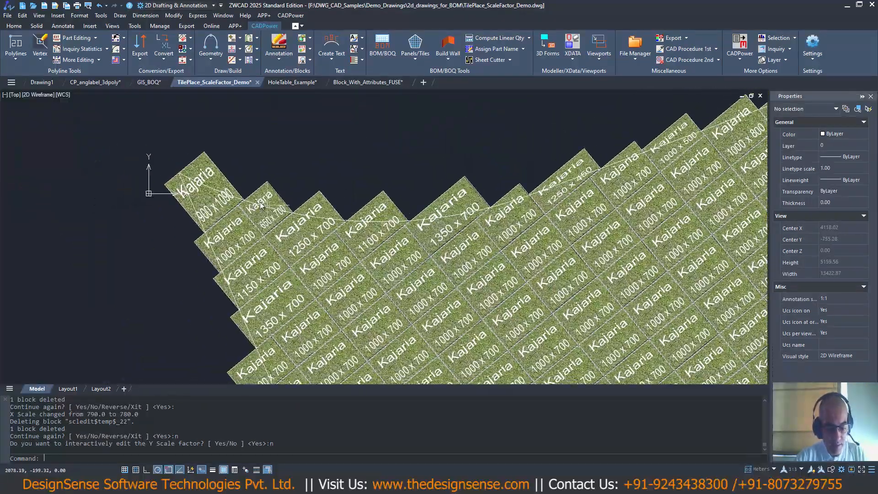
middle_click_drag(310, 283, 247, 174)
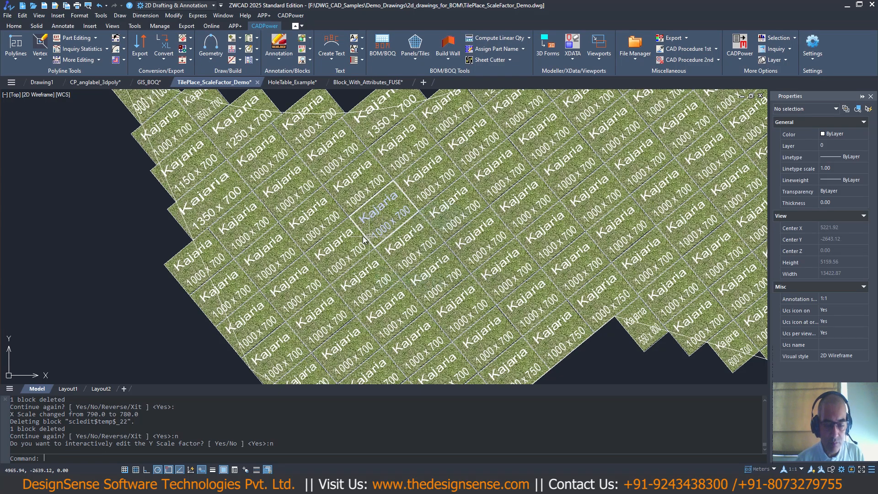
scroll(353, 224, "down", 3)
scroll(298, 158, "up", 5)
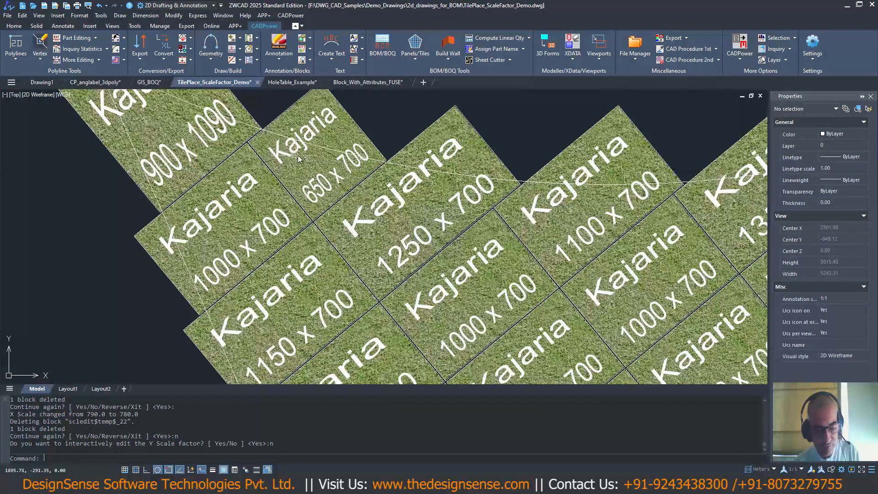
scroll(265, 162, "down", 6)
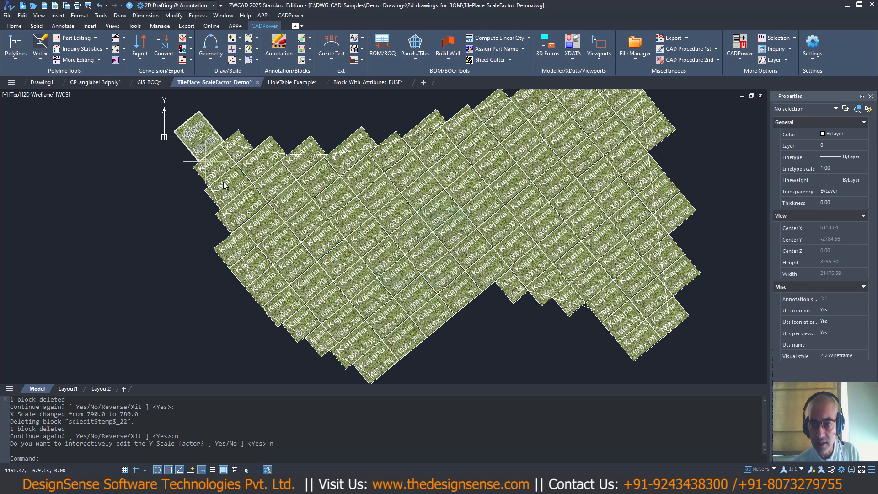
middle_click_drag(234, 157, 233, 156)
middle_click_drag(281, 317, 259, 294)
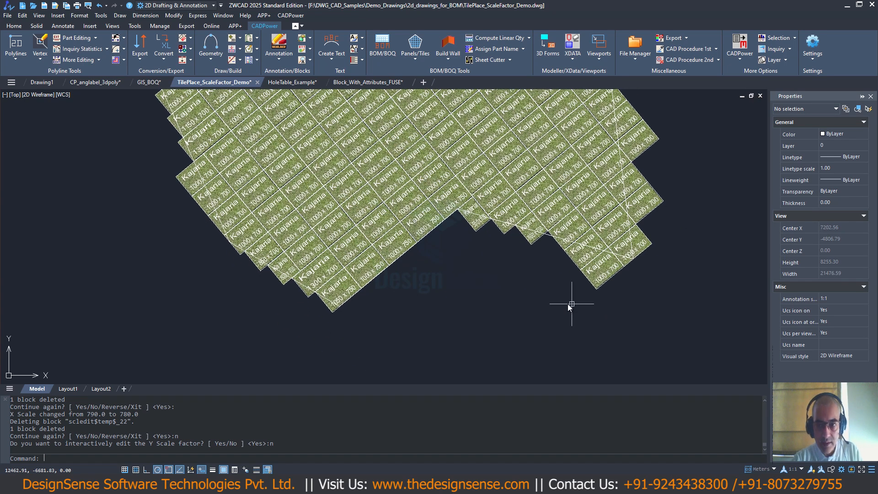
- Run Count panels/tiles on the TILE block as a Count Scale Factors report with cost analysis and a table object
scroll(523, 311, "down", 2)
middle_click_drag(508, 300, 285, 215)
scroll(453, 250, "down", 2)
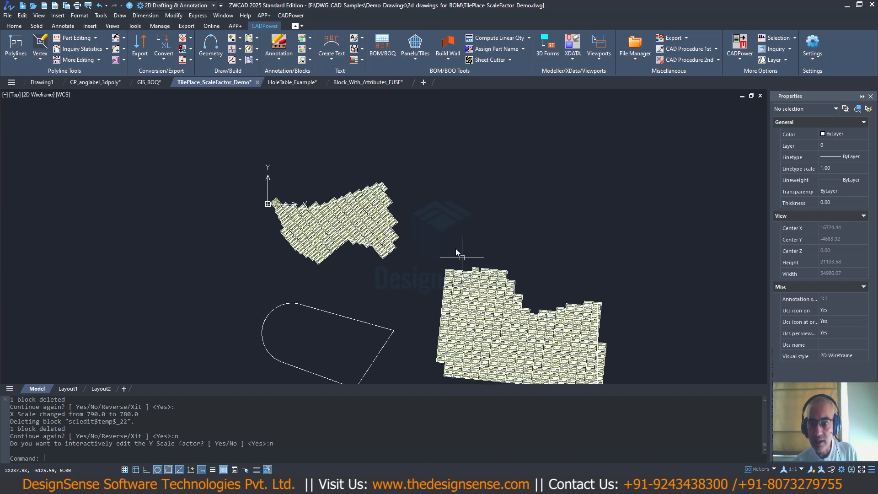
left_click(297, 17)
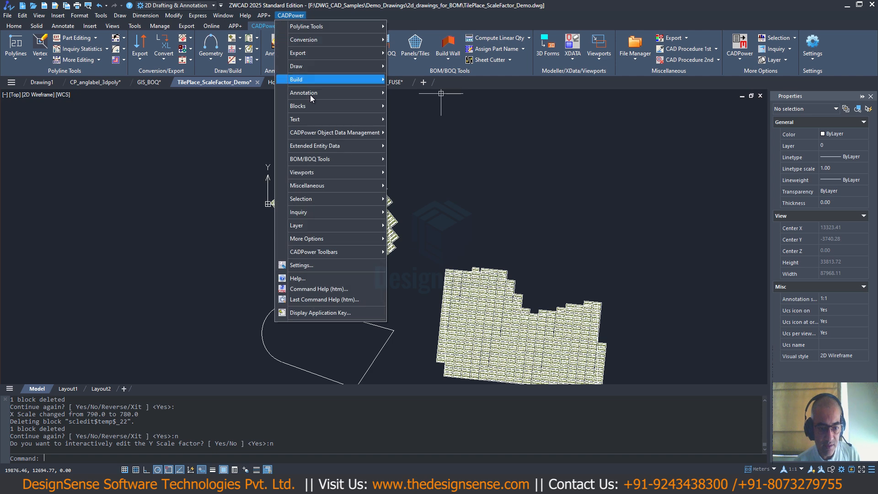
mouse_move(318, 160)
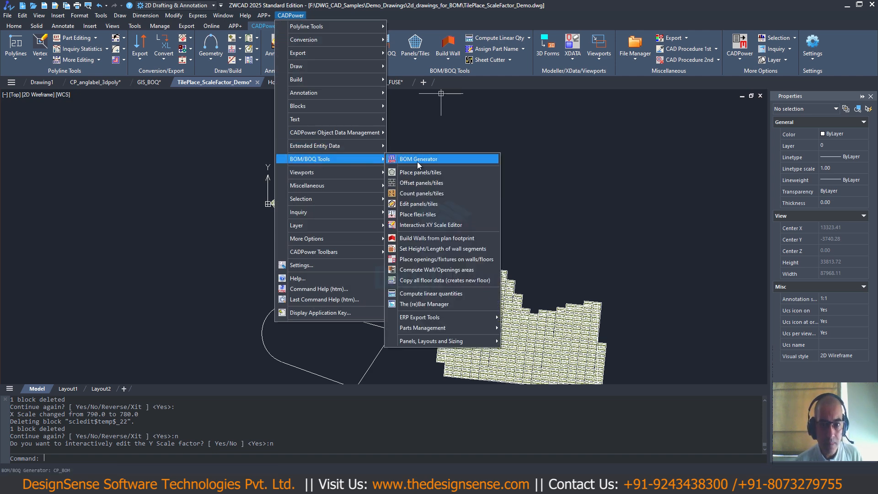
left_click(411, 193)
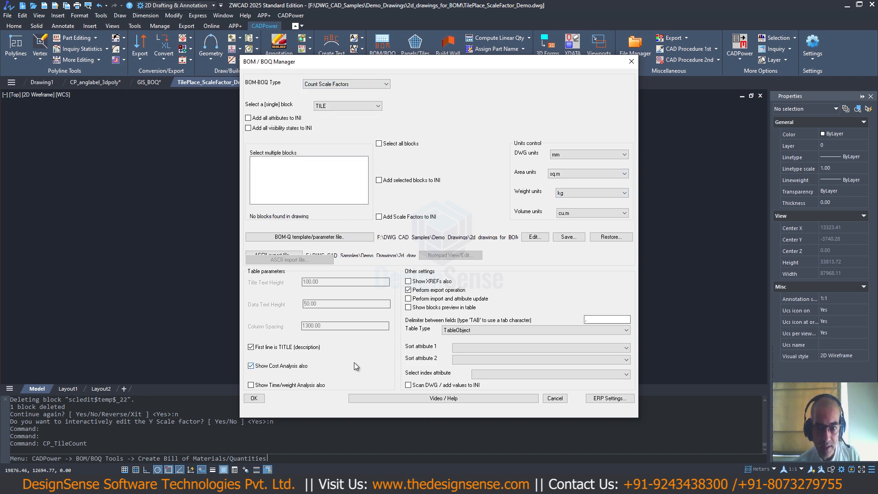
left_click(258, 400)
- Count all tiles in the area above the rounded outline and insert the size table beside it at scale factor 120
left_click(248, 171)
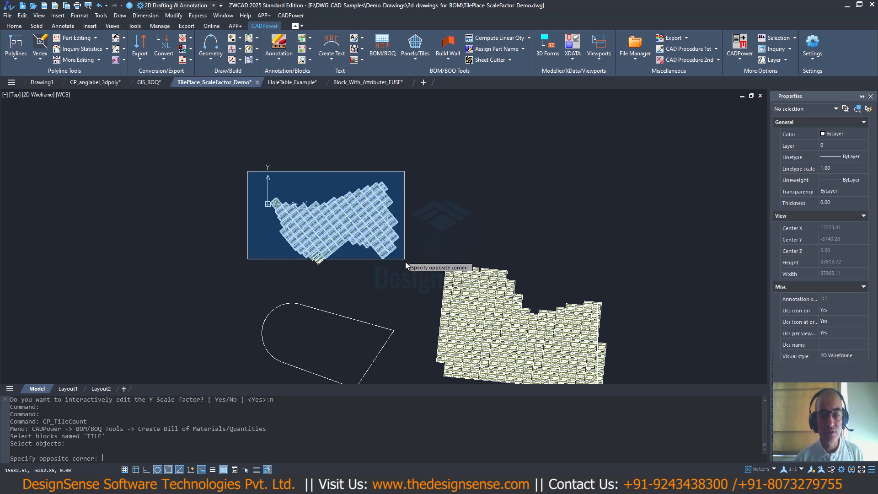
left_click(405, 262)
key("Return")
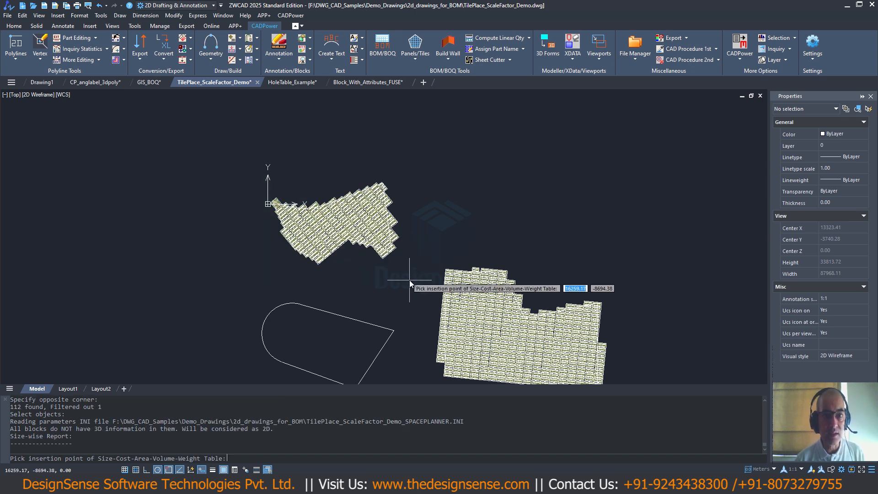
left_click(438, 180)
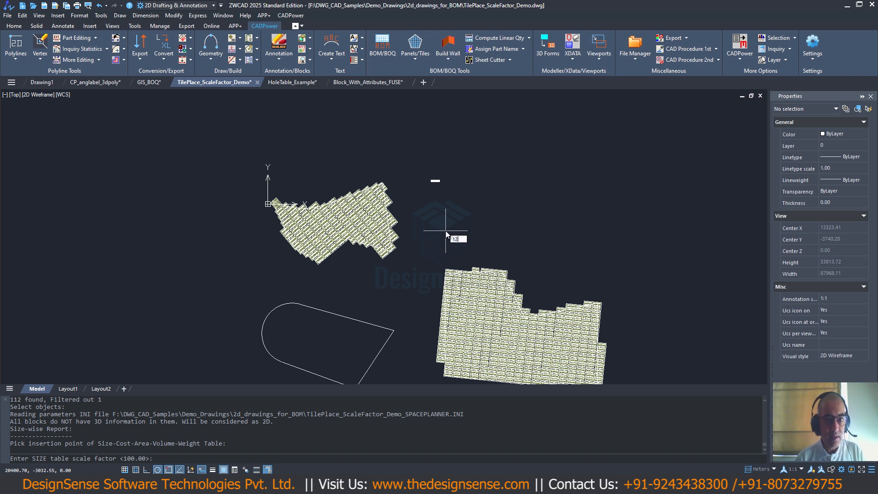
key("Return")
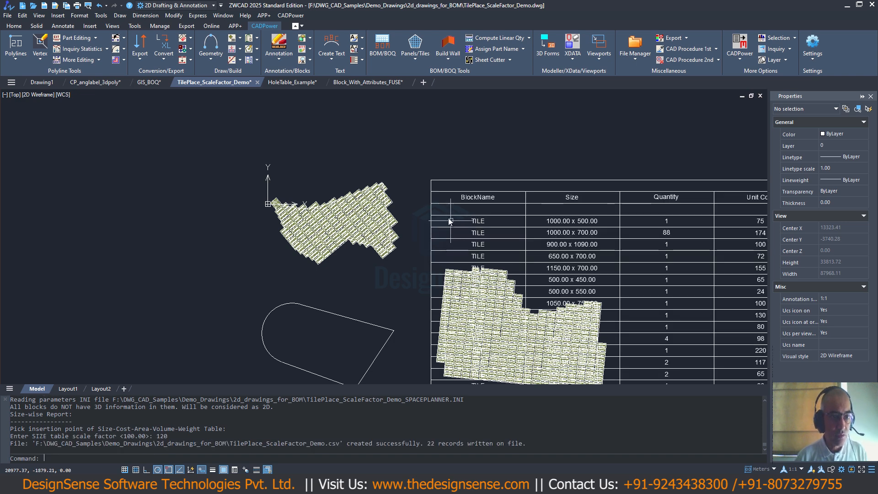
- Move the size table horizontally about 50000 units to the right, clear of the notched tiled polygon
scroll(424, 201, "down", 8)
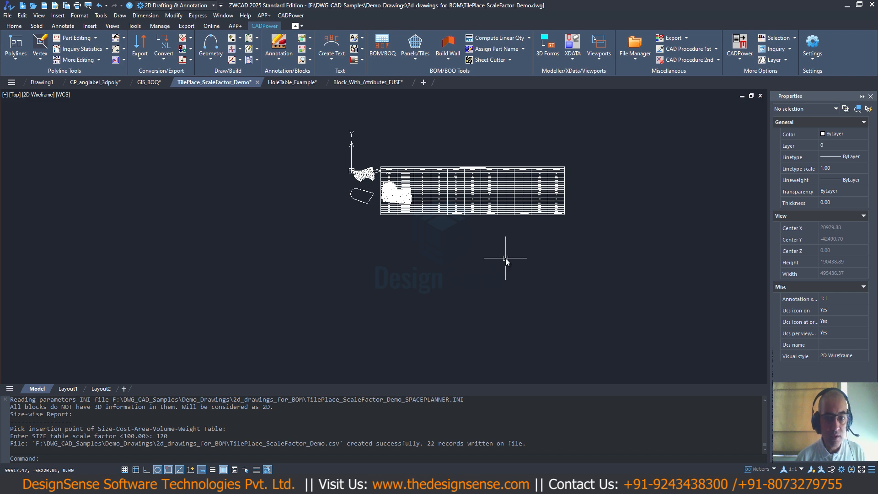
type("m")
key("Return")
left_click(527, 215)
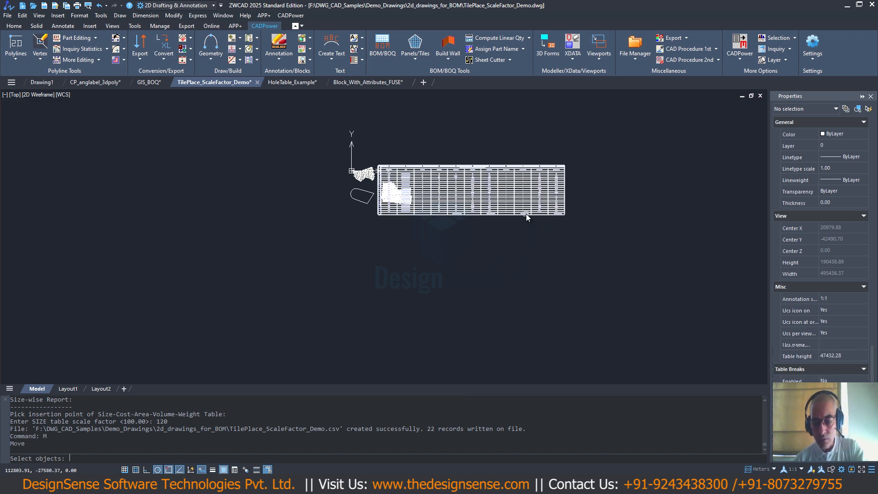
key("Return")
left_click(517, 235)
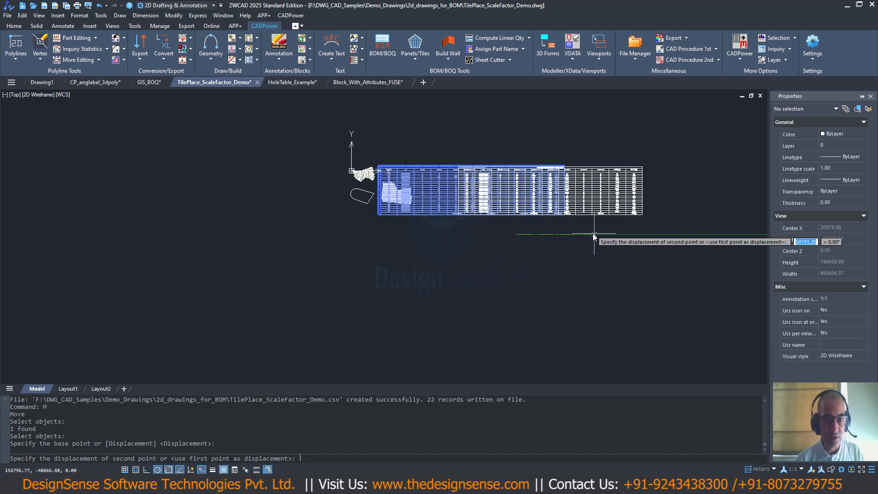
left_click(592, 240)
- Examine the Size and Quantity columns of the size-wise tile table
scroll(459, 164, "up", 6)
scroll(459, 164, "up", 4)
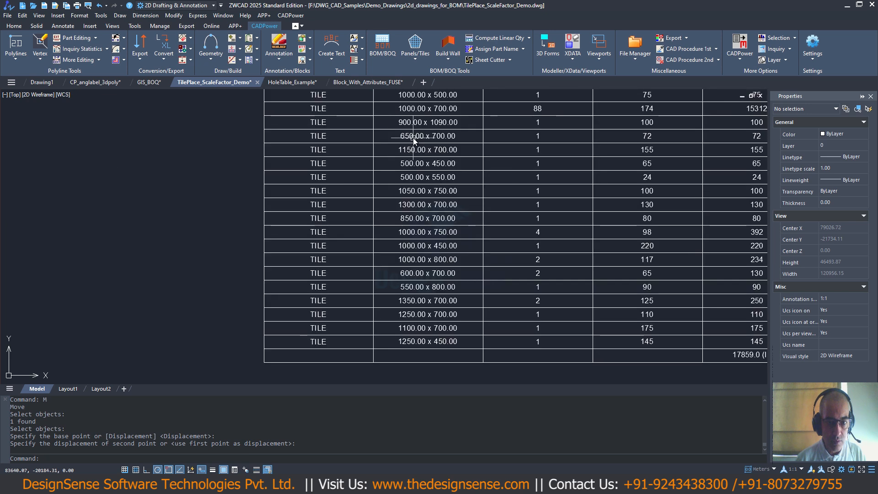
scroll(235, 216, "down", 4)
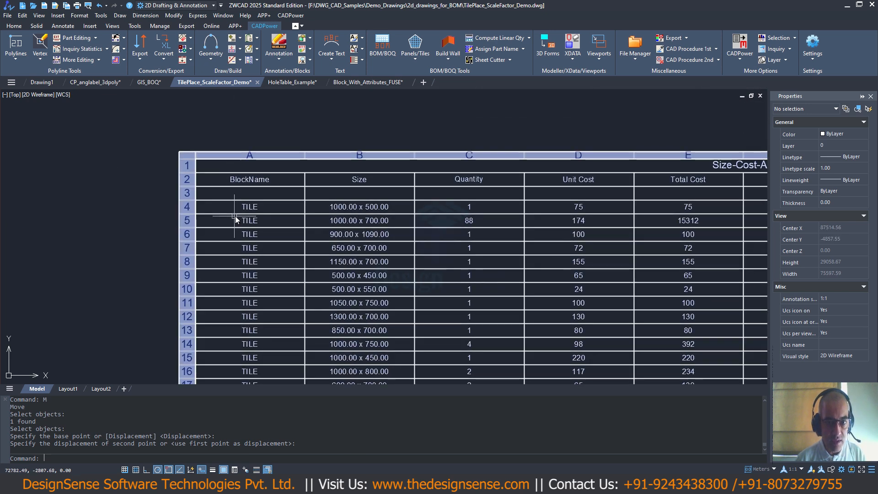
middle_click_drag(301, 198, 301, 196)
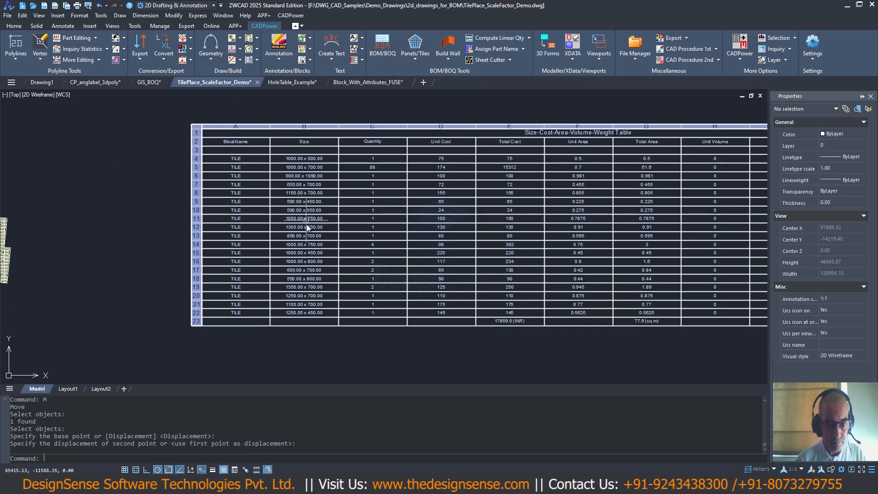
scroll(312, 160, "up", 2)
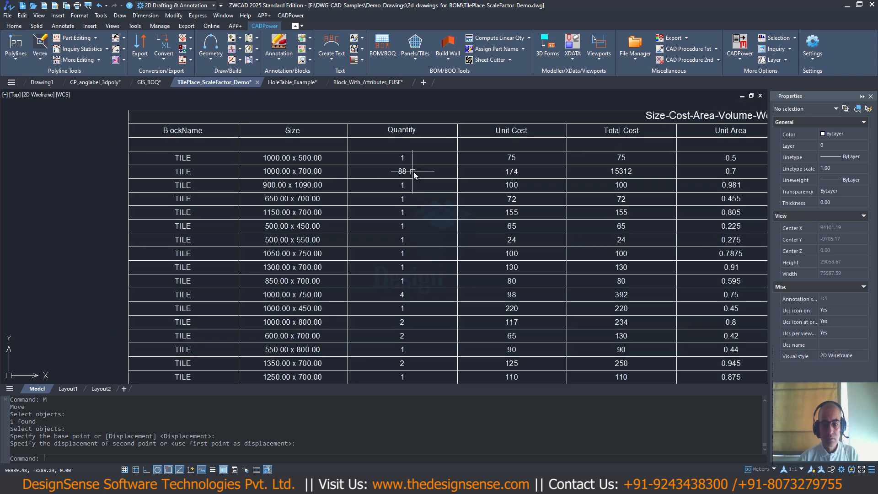
scroll(403, 177, "down", 2)
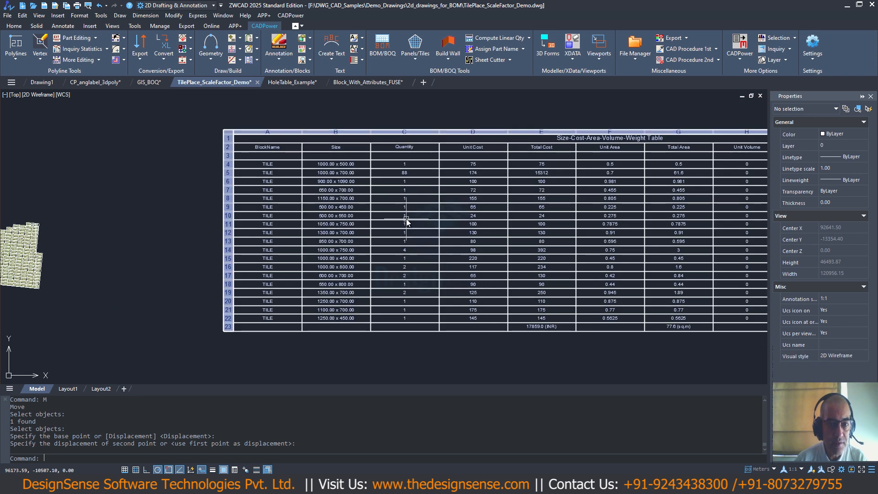
mouse_move(423, 219)
middle_mouse_down()
mouse_move(416, 191)
mouse_move(397, 184)
middle_mouse_up()
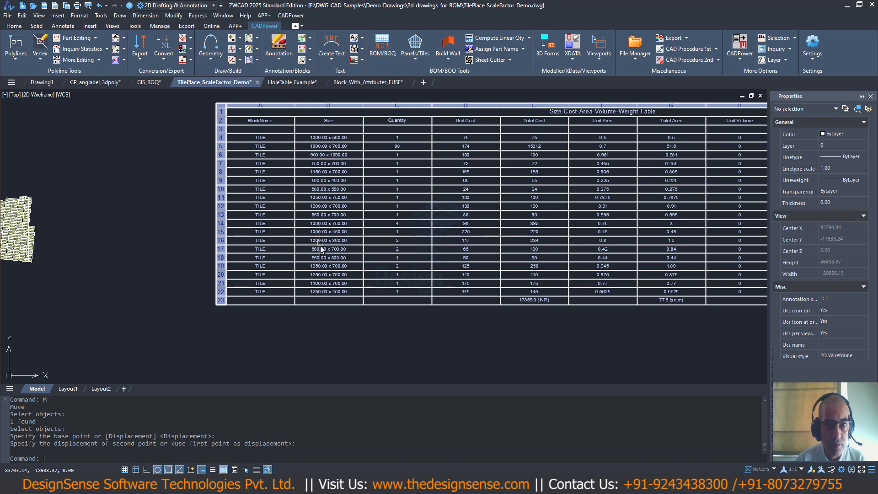
scroll(334, 259, "up", 3)
scroll(338, 213, "down", 3)
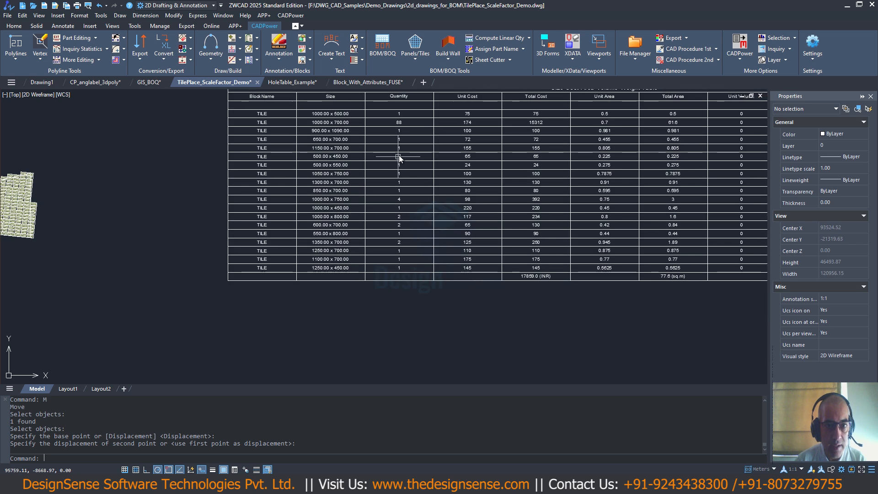
scroll(398, 197, "up", 2)
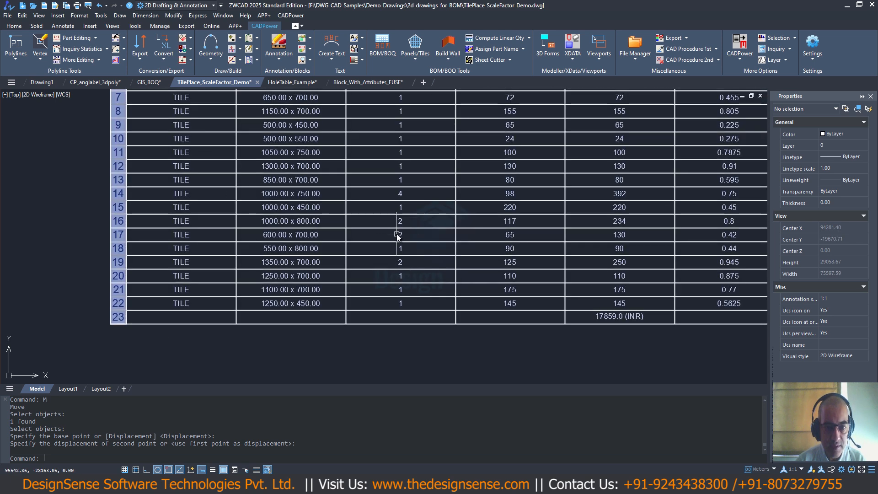
scroll(398, 231, "down", 2)
- Examine the unit and total cost, area, volume and weight columns of the tile table, including the totals row
middle_click_drag(427, 213, 292, 222)
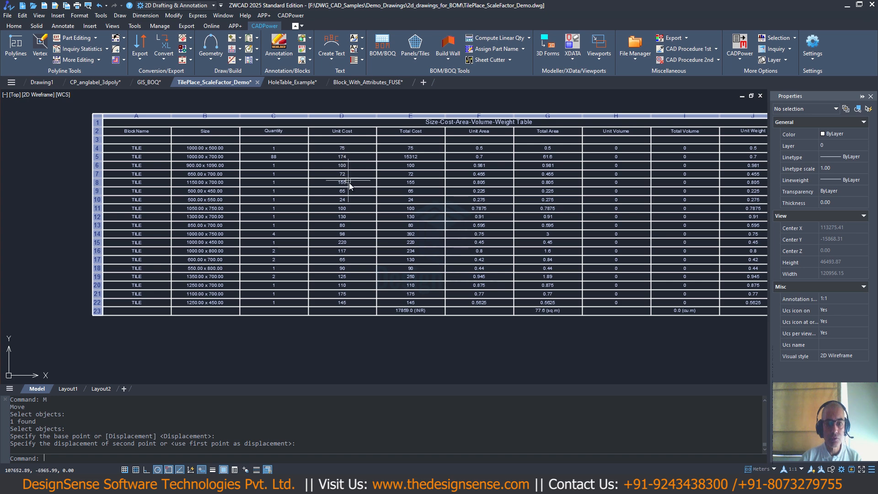
middle_click_drag(337, 165, 321, 156)
scroll(331, 153, "up", 2)
scroll(356, 160, "down", 2)
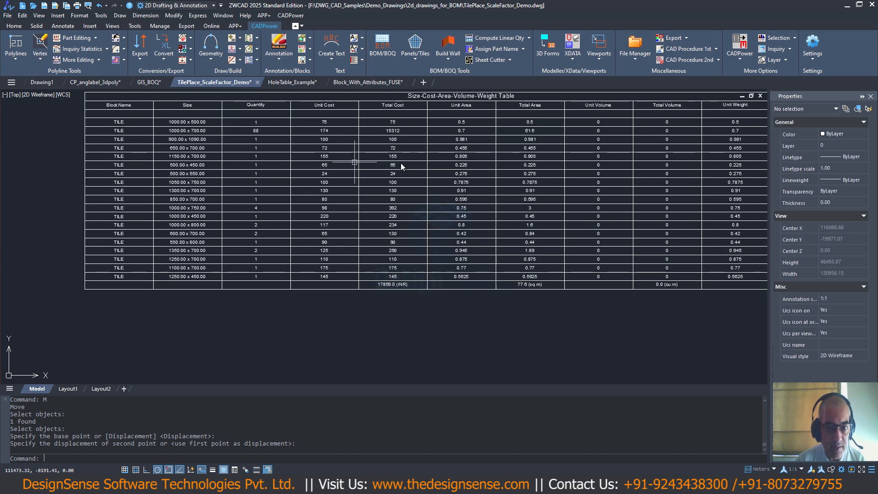
mouse_move(401, 164)
middle_mouse_down()
mouse_move(307, 167)
mouse_move(295, 146)
middle_mouse_up()
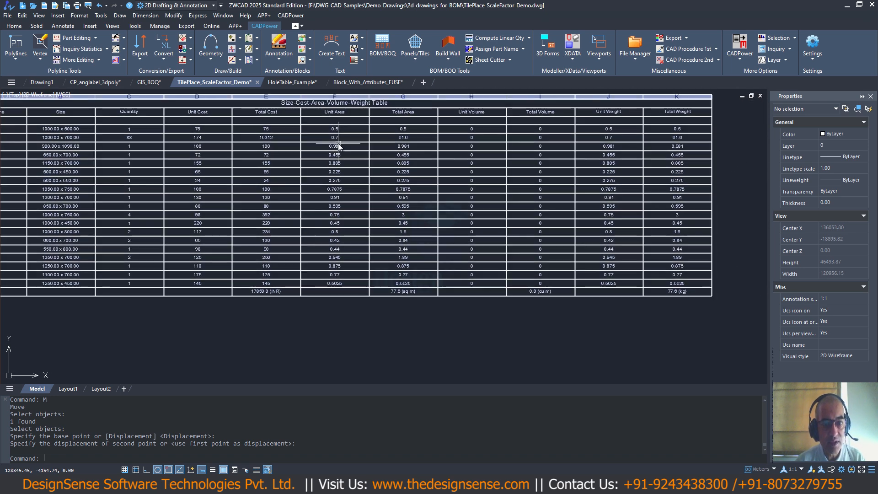
middle_click_drag(394, 147, 340, 147)
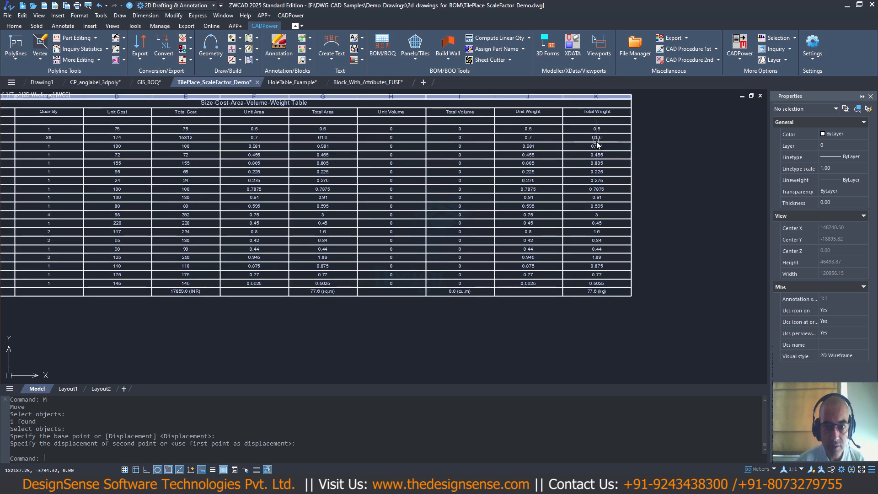
scroll(488, 277, "up", 3)
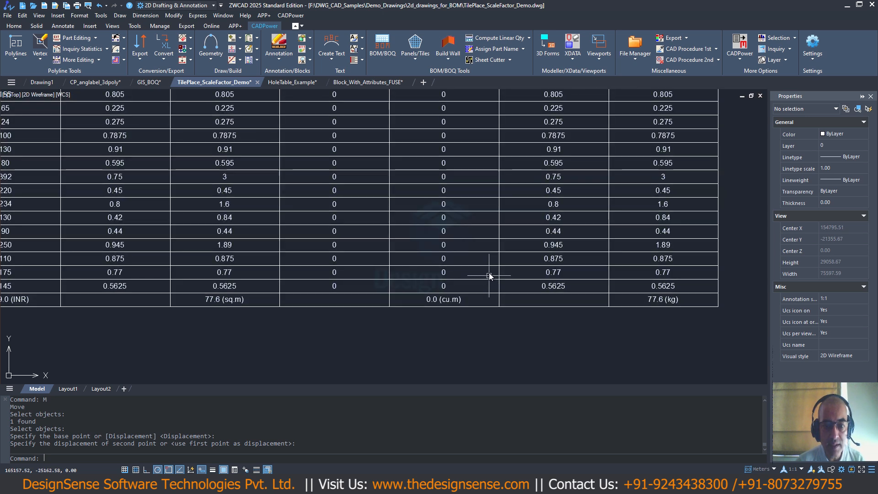
scroll(490, 274, "down", 3)
scroll(490, 273, "down", 3)
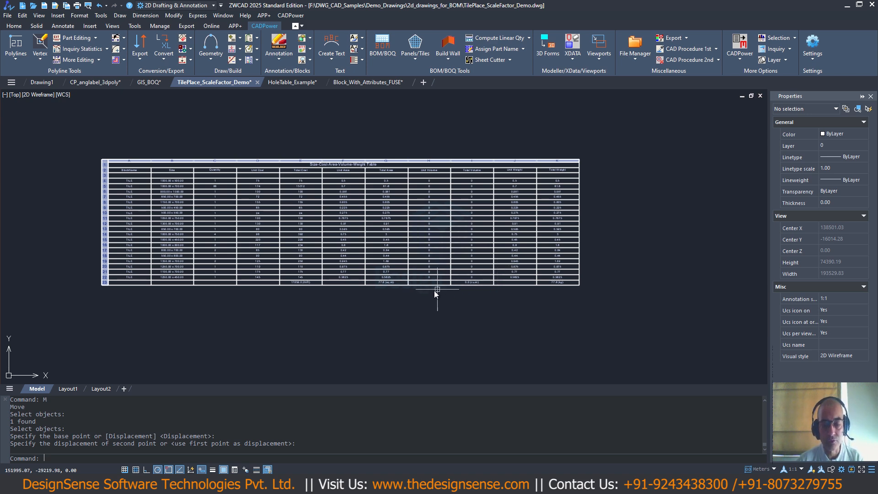
scroll(372, 206, "down", 5)
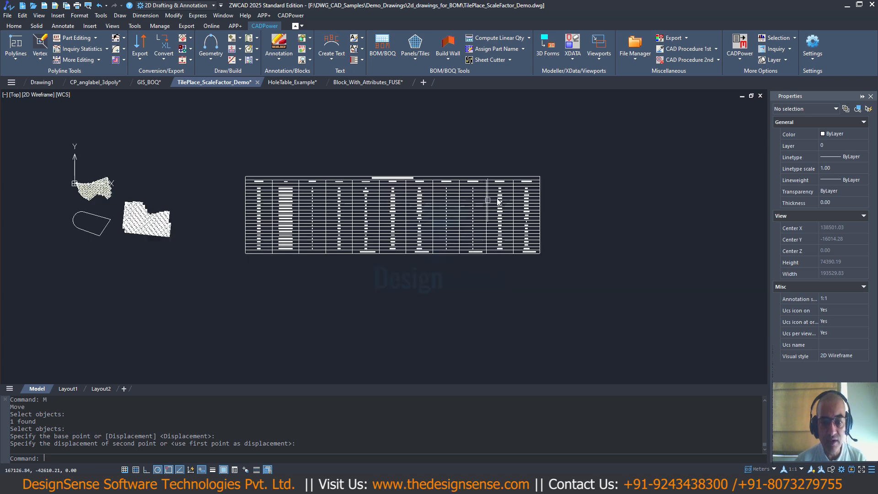
scroll(371, 206, "up", 2)
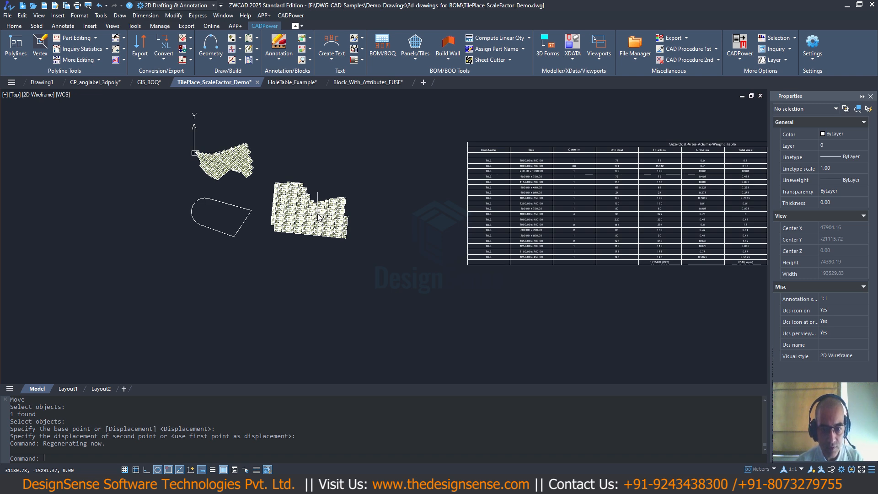
scroll(428, 194, "down", 5)
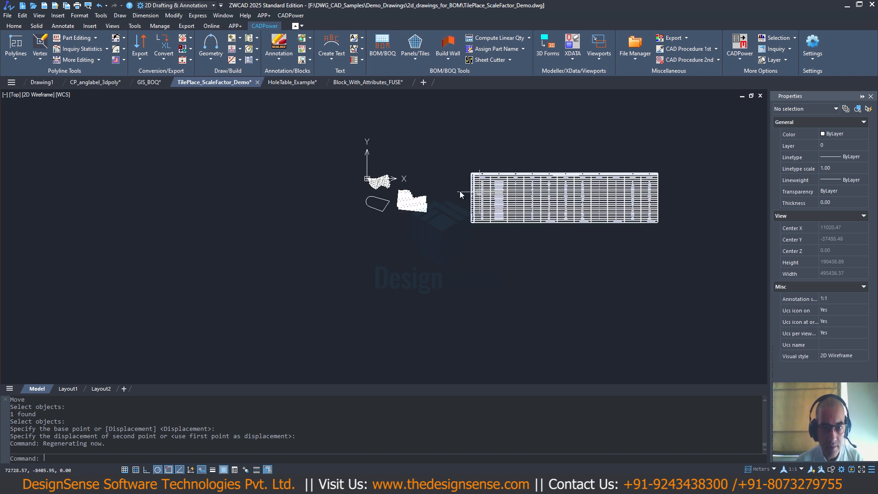
scroll(387, 183, "up", 4)
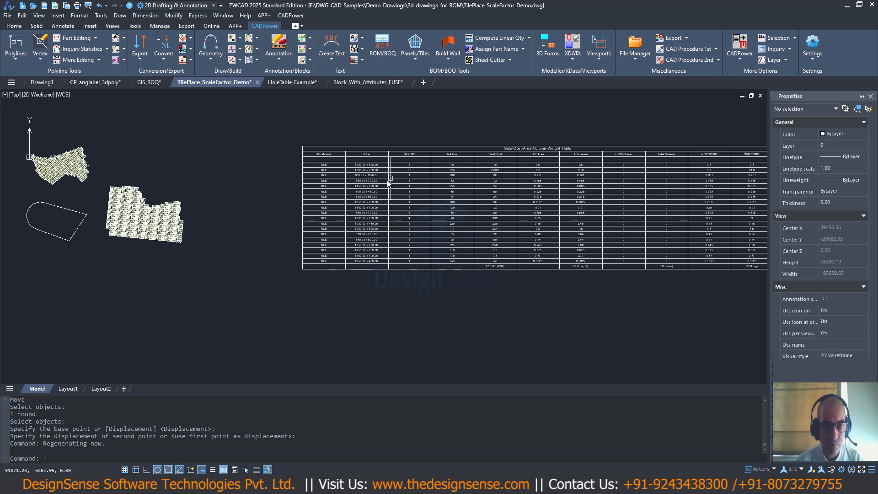
scroll(387, 183, "down", 2)
left_click(286, 16)
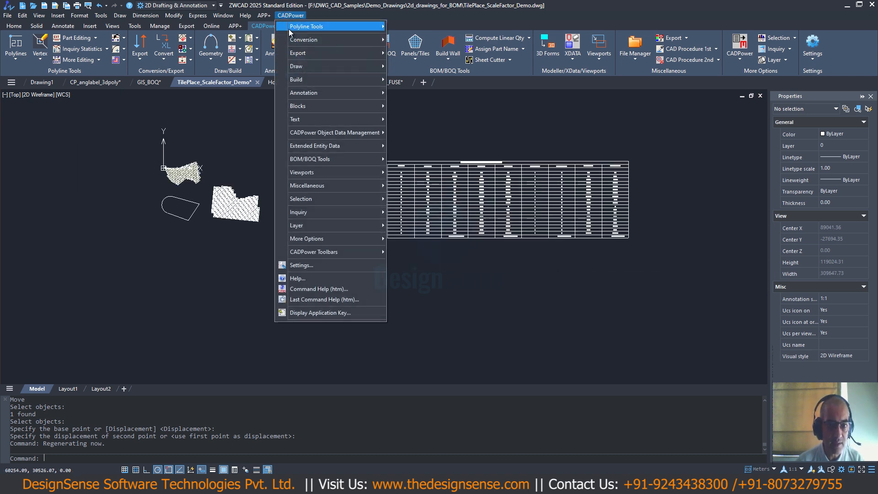
mouse_move(303, 123)
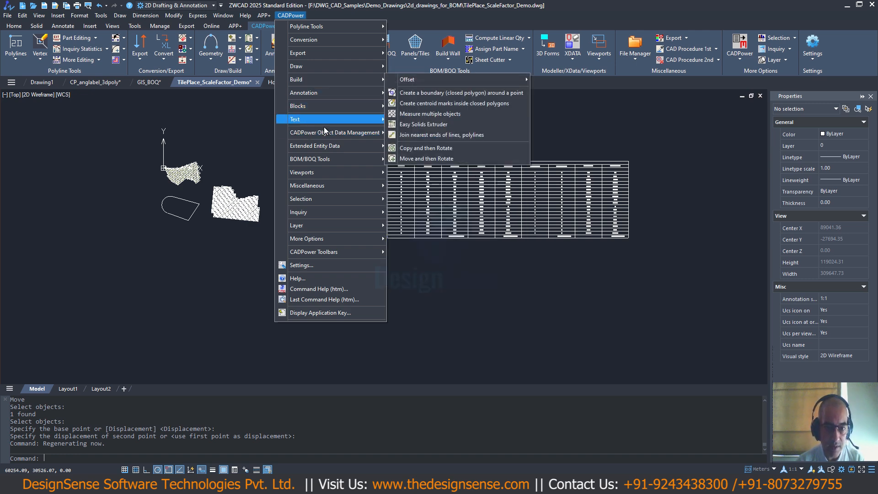
key("Escape")
key("Escape")
key("Escape")
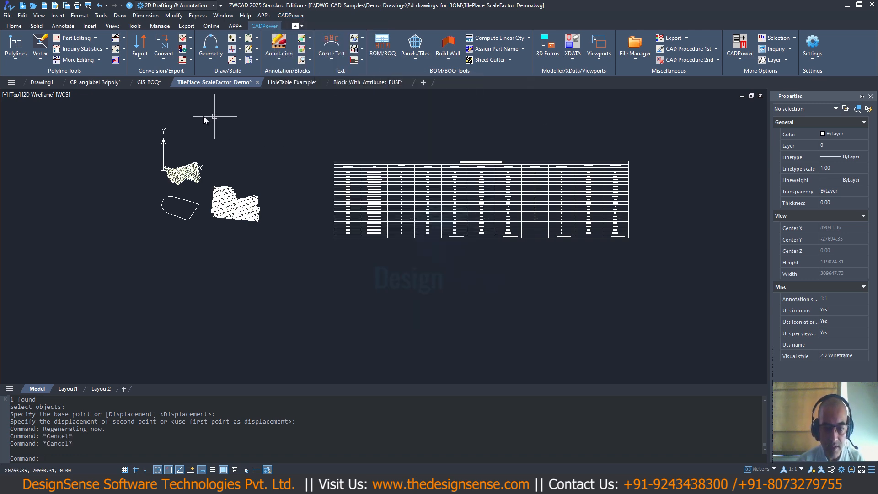
- Switch to the Block_With_Attributes_FUSE drawing and bring the empty area beside the road labels into view
left_click(366, 82)
scroll(398, 168, "down", 3)
middle_click_drag(443, 173, 227, 144)
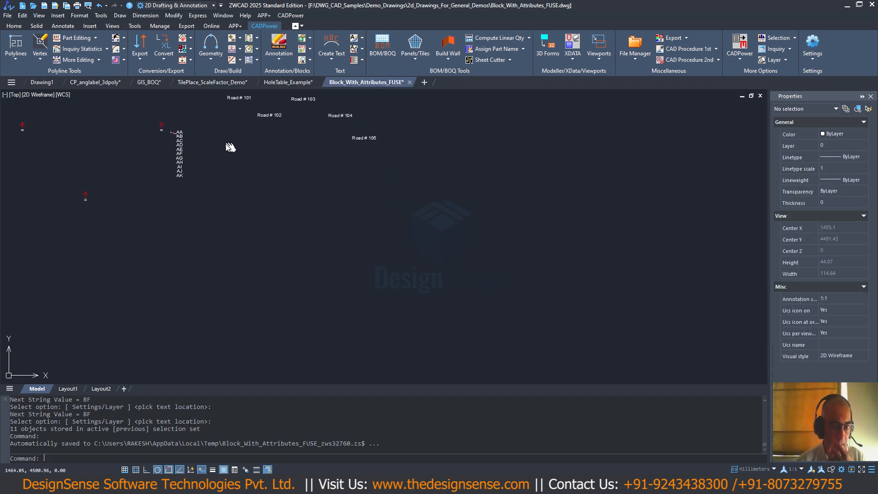
scroll(453, 229, "up", 1)
middle_click_drag(446, 229, 340, 229)
scroll(335, 229, "down", 1)
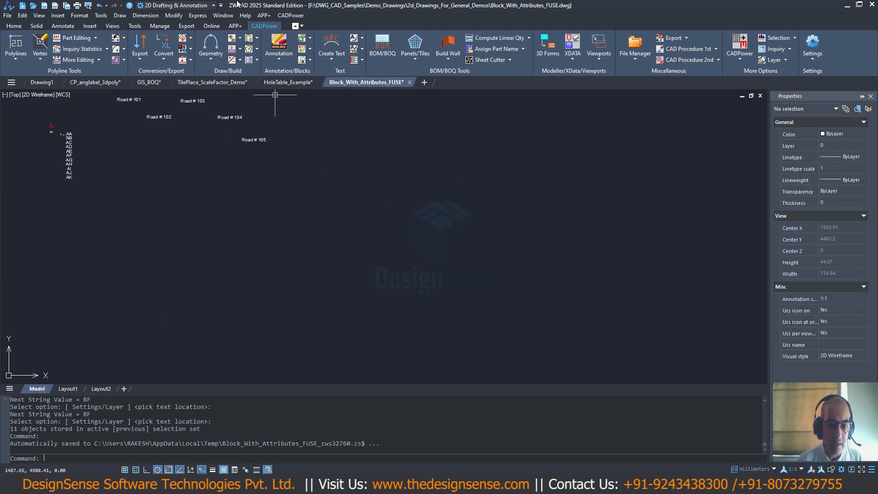
- Start Draw Quick Text with running numbers and set the label prefix to "Pipe #" in its settings
left_click(290, 15)
mouse_move(319, 123)
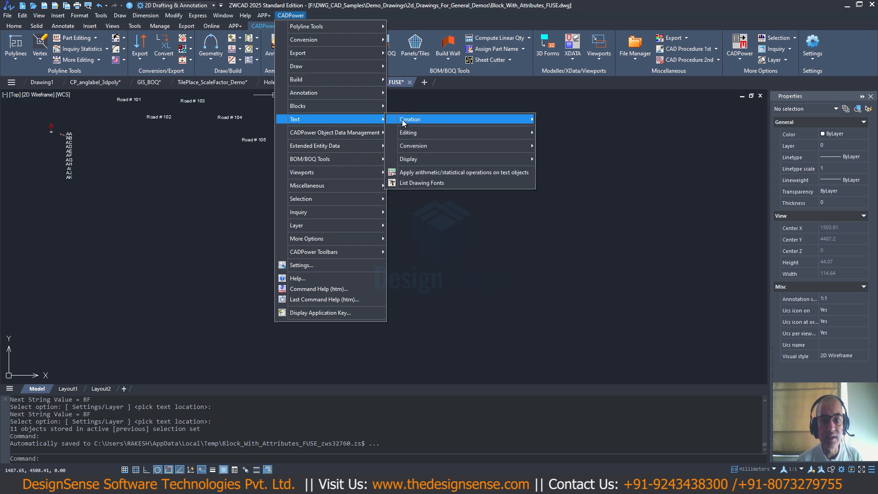
mouse_move(509, 117)
left_click(561, 121)
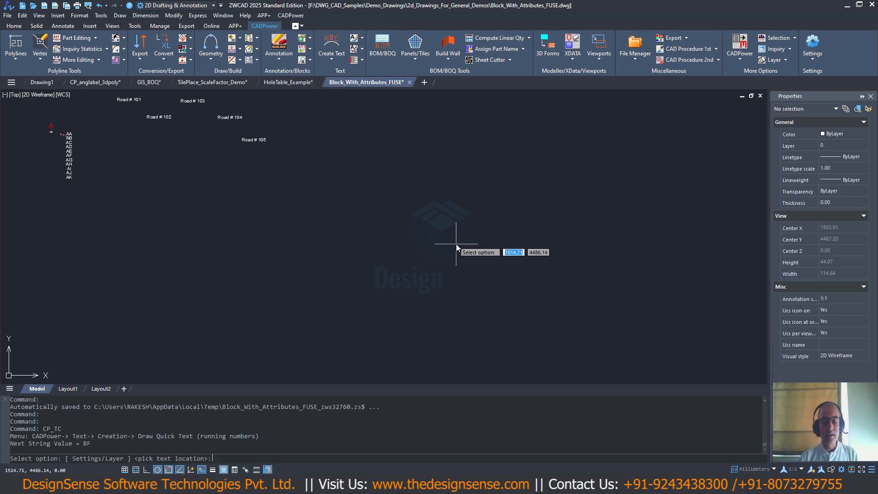
type("s")
key("Return")
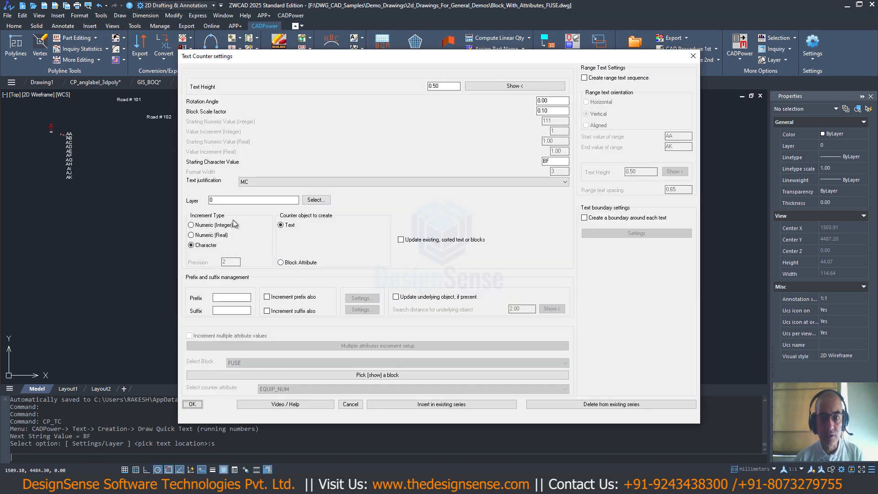
left_click(224, 299)
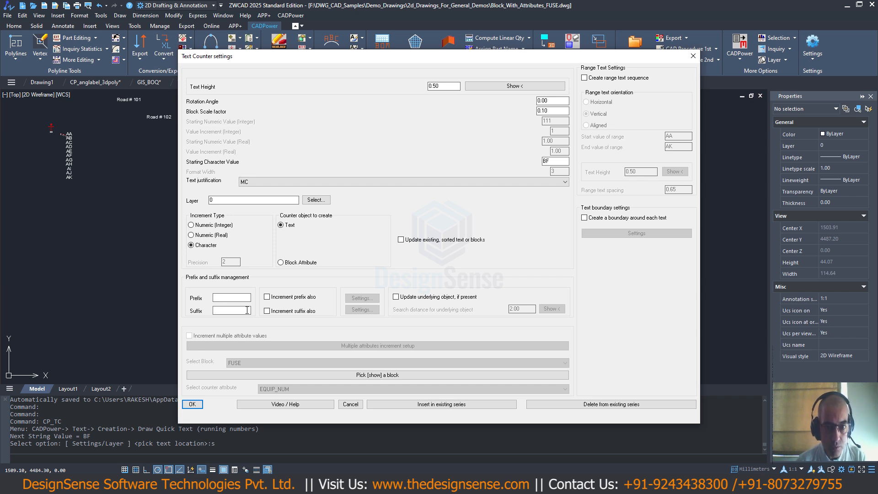
type("Pipe #")
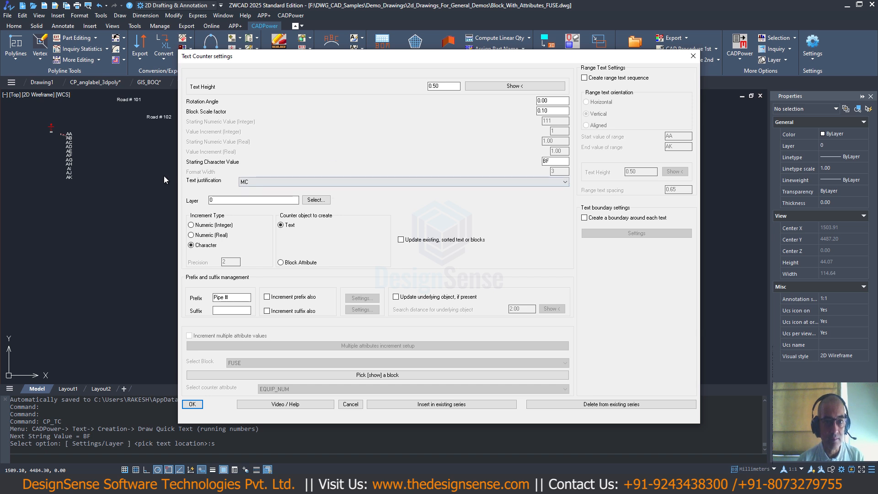
- Switch the text counter to integer incrementing with a starting value of 100 and accept the settings
left_click(191, 225)
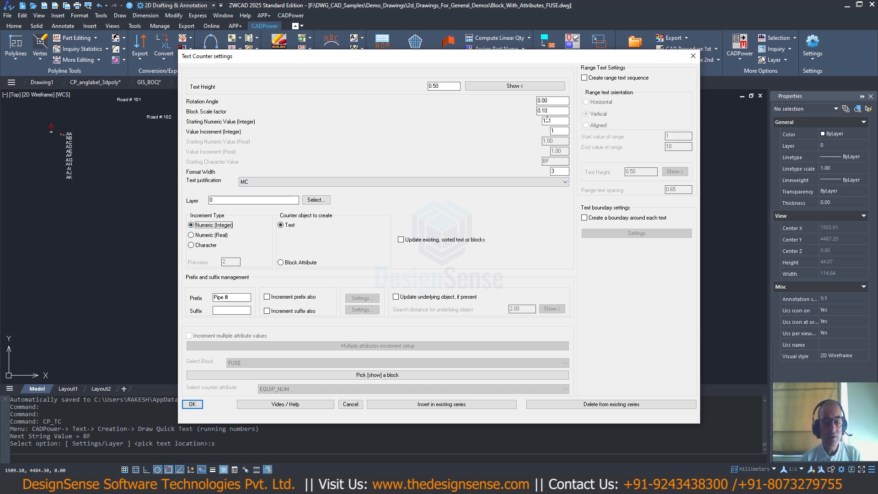
double_click(547, 120)
type("100")
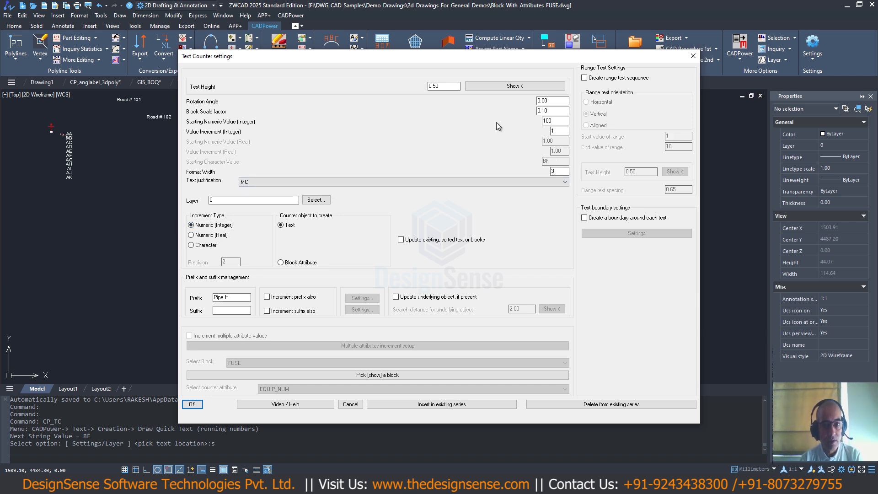
left_click(193, 404)
- Place 25 running labels, Pipe # 100 to Pipe # 124, in a crowded overlapping cluster in the empty area, and end the command
scroll(314, 300, "down", 2)
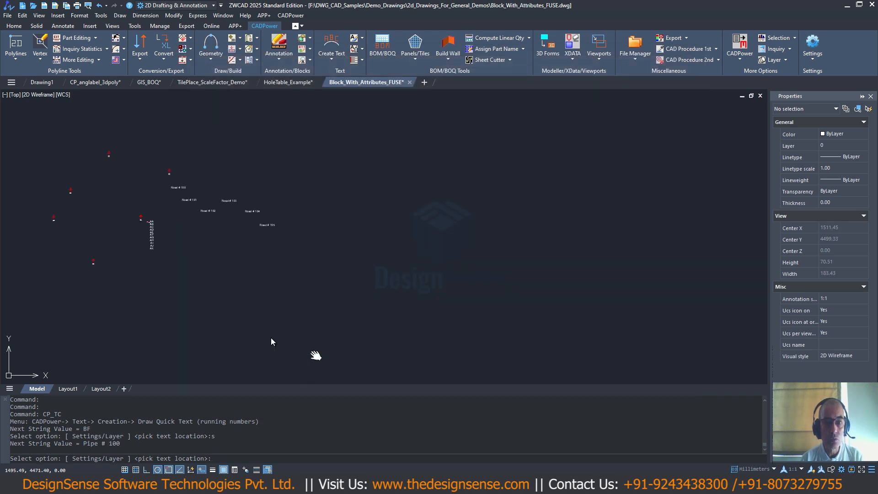
left_click(322, 207)
scroll(322, 208, "up", 5)
left_click(317, 200)
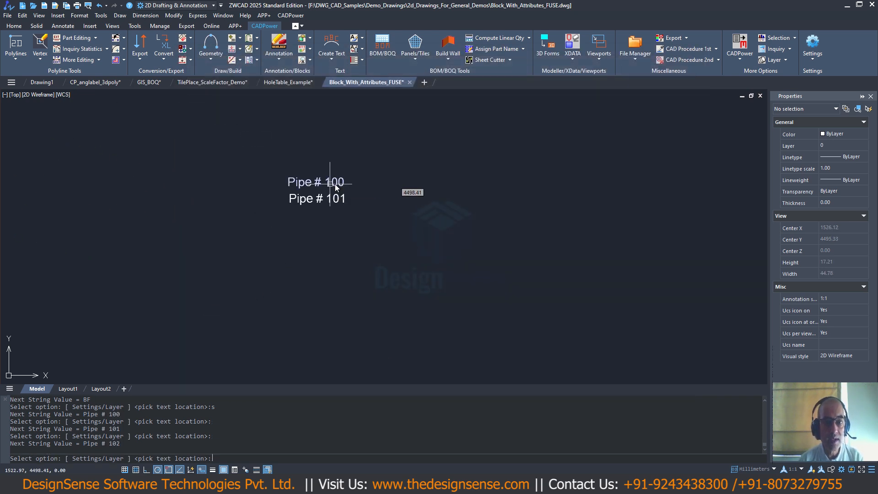
left_click(328, 185)
left_click(341, 199)
left_click(334, 222)
left_click(313, 234)
left_click(306, 209)
left_click(313, 207)
left_click(331, 233)
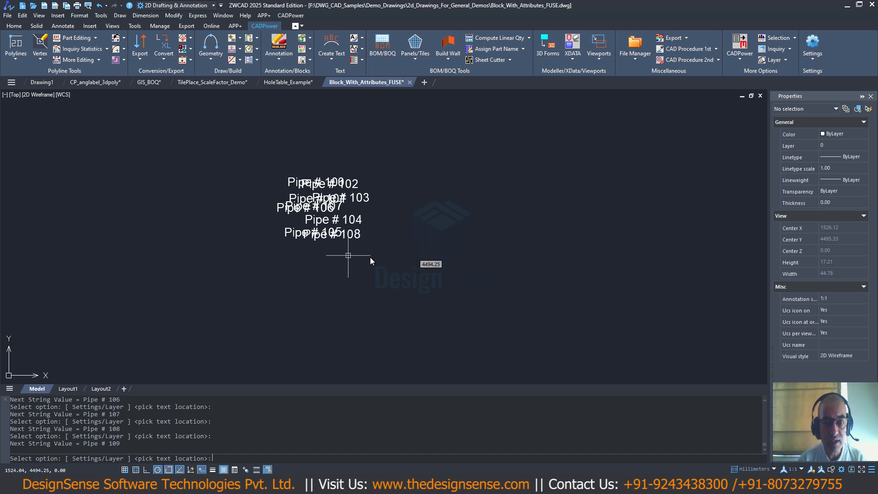
left_click(348, 255)
left_click(373, 253)
left_click(373, 207)
left_click(362, 200)
left_click(346, 236)
left_click(340, 249)
left_click(302, 241)
left_click(345, 222)
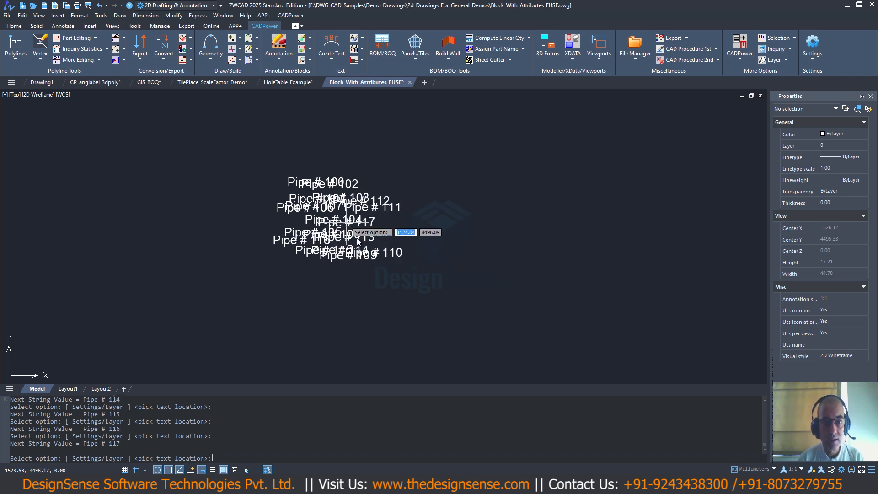
left_click(367, 260)
left_click(378, 287)
left_click(357, 286)
left_click(329, 282)
left_click(353, 269)
left_click(367, 264)
left_click(332, 276)
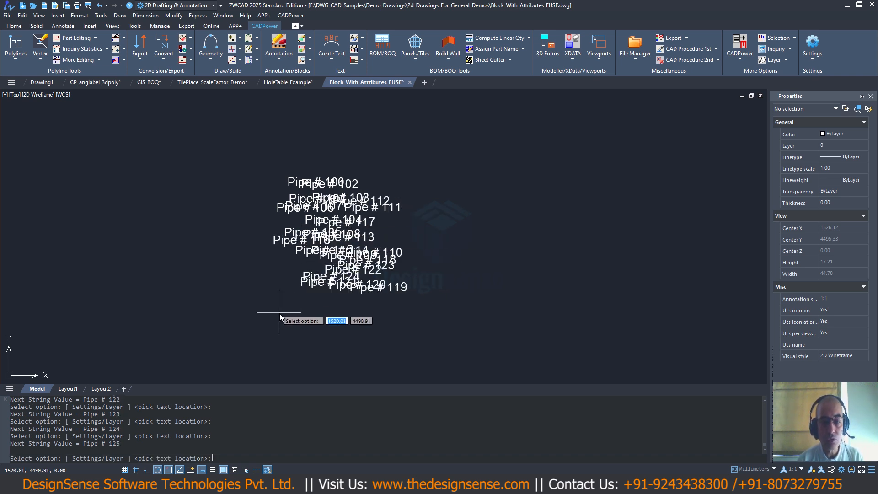
key("Return")
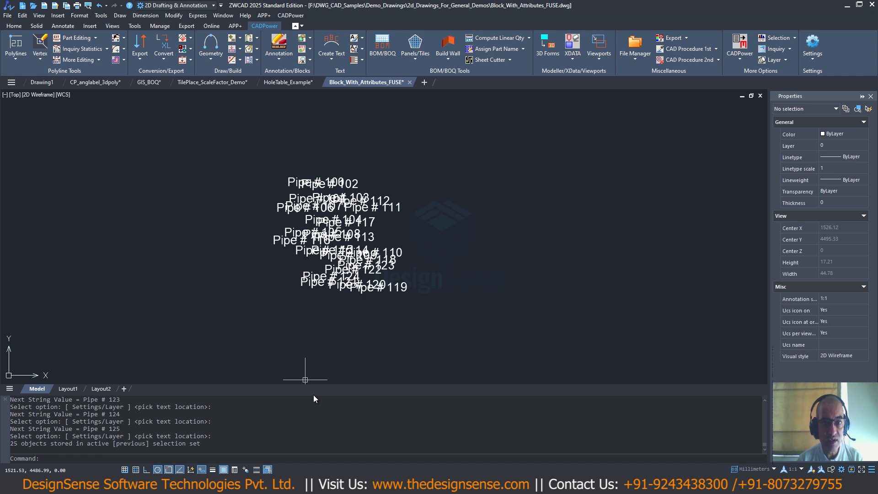
- Start the Unclutter text objects command to open its label movement settings
scroll(292, 311, "down", 3)
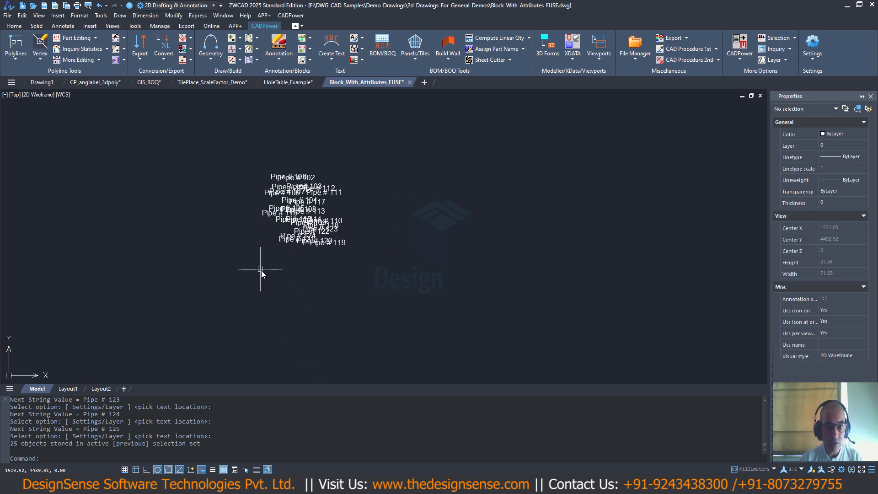
left_click(292, 15)
mouse_move(321, 119)
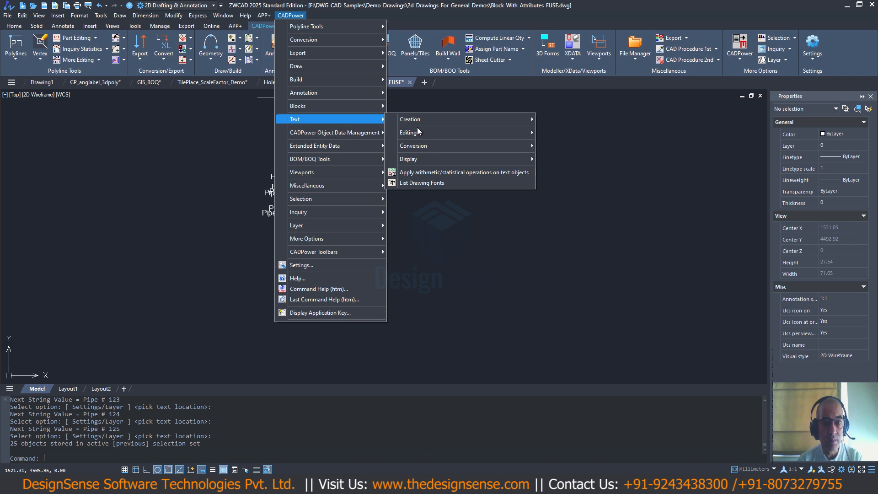
mouse_move(429, 145)
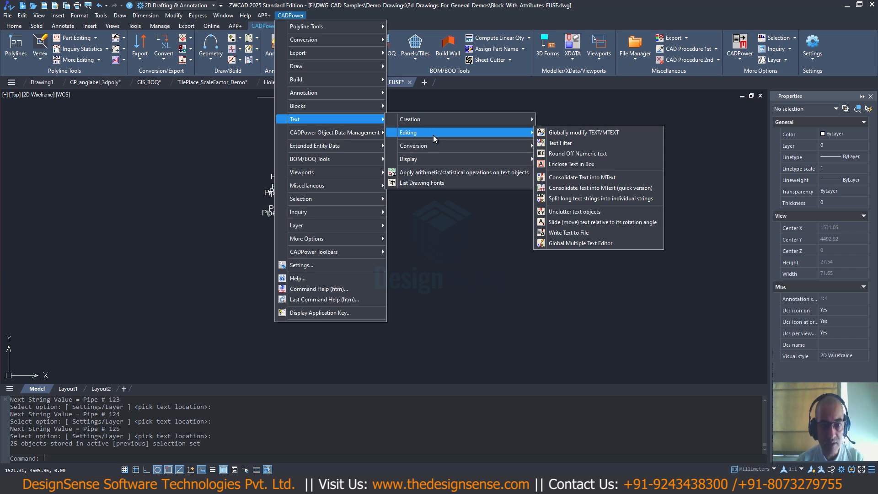
mouse_move(433, 117)
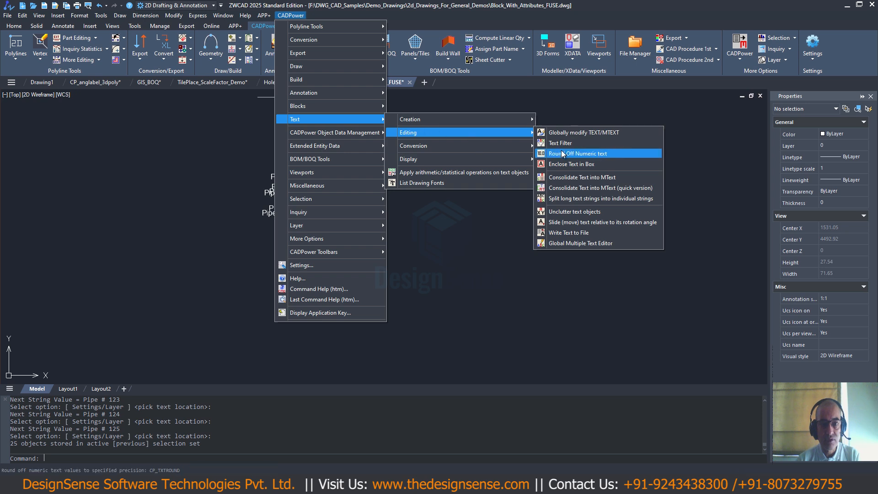
left_click(569, 211)
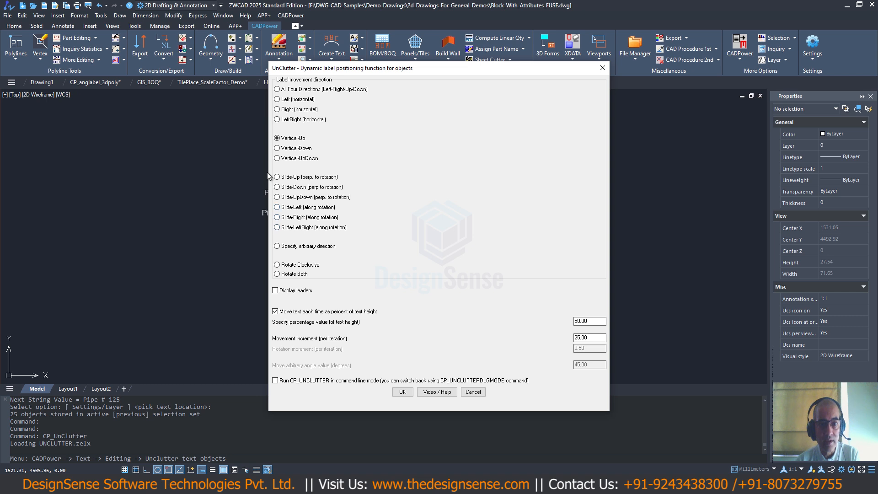
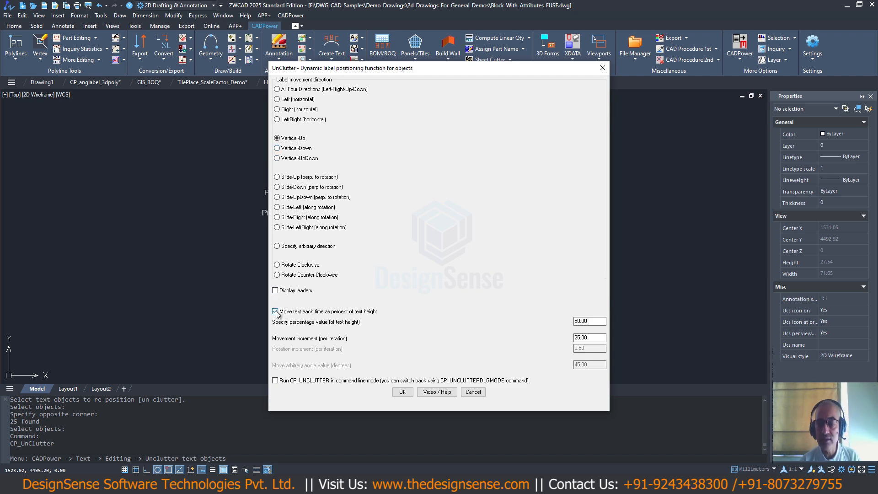
- Unclutter the 25 overlapping Pipe # labels vertically upward, with percent-of-text-height movement off and a movement increment of 25.00
left_click(275, 312)
left_click(400, 391)
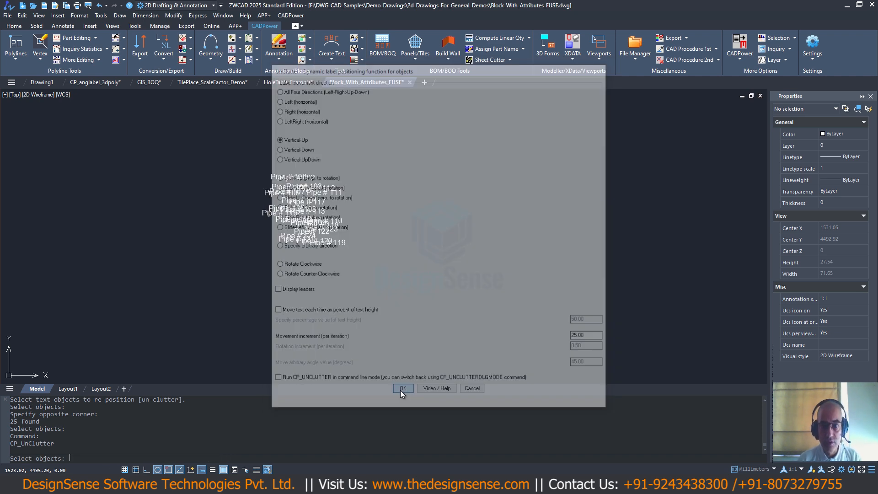
left_click(362, 163)
left_click(256, 271)
key("Return")
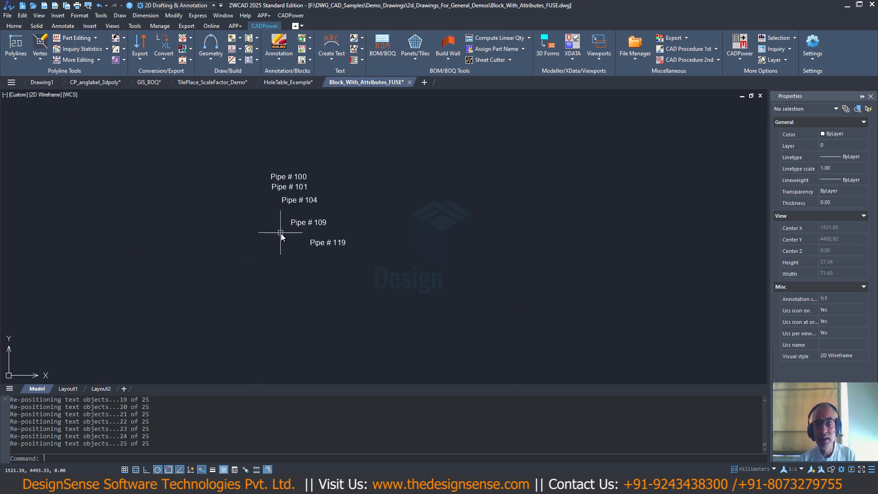
- Start Align Text Objects for the lower group of Pipe # labels and set the alignment orientation to vertical
scroll(280, 234, "down", 4)
scroll(279, 177, "up", 2)
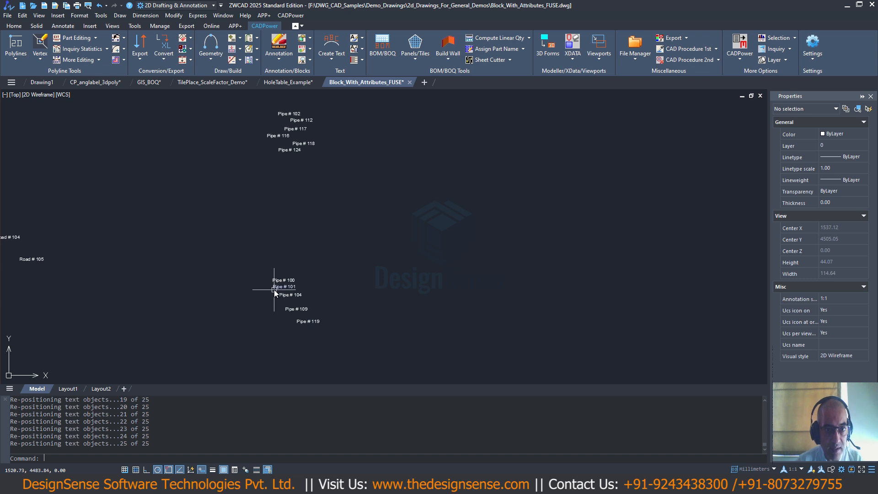
scroll(274, 291, "up", 1)
middle_click_drag(293, 232, 298, 160)
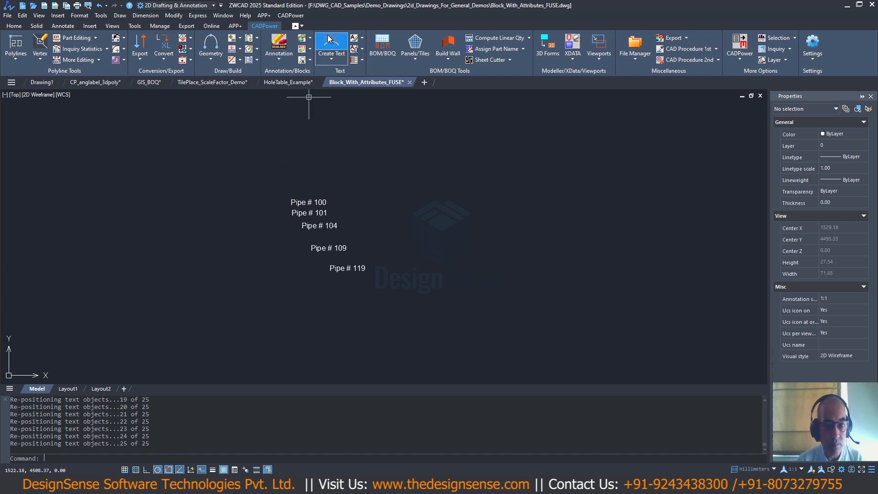
left_click(291, 15)
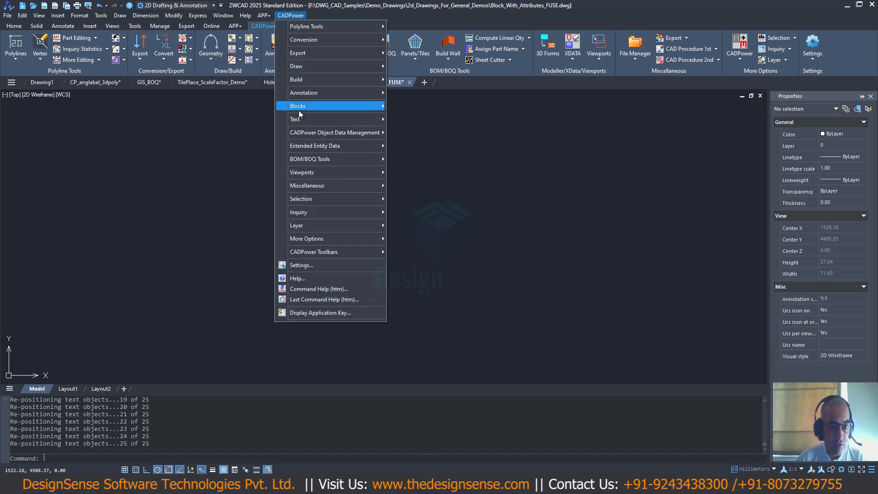
mouse_move(357, 117)
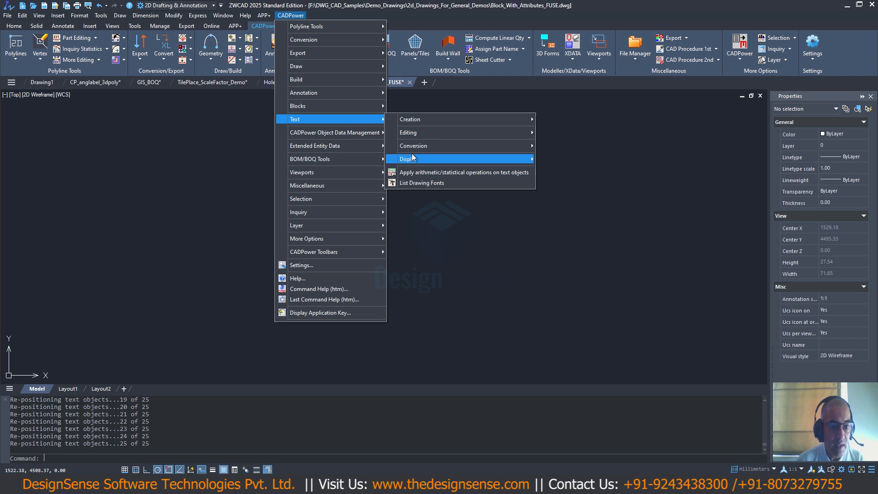
mouse_move(414, 158)
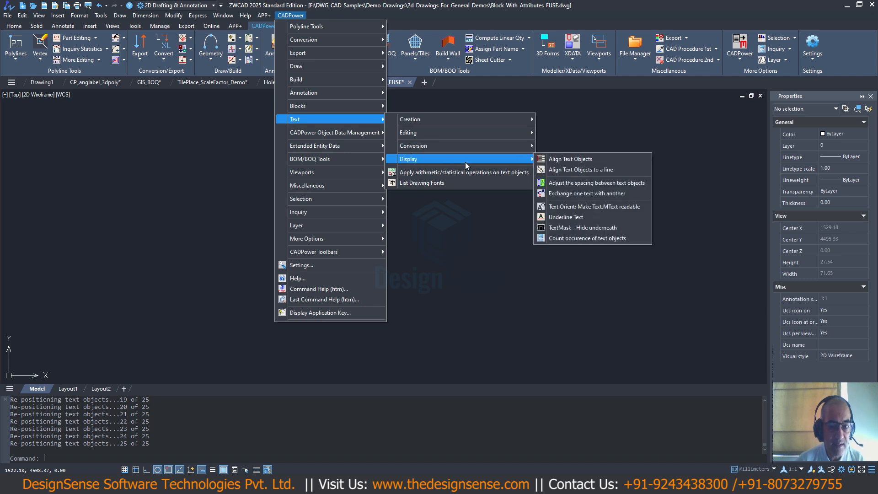
left_click(570, 160)
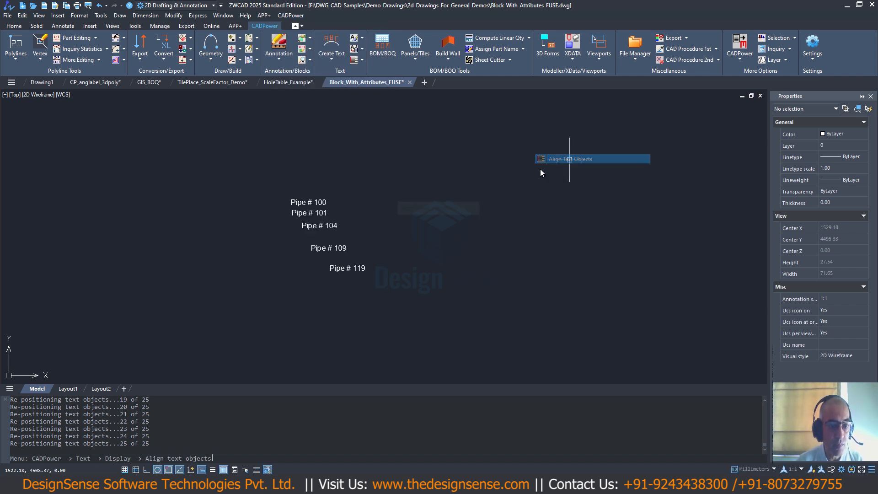
left_click(404, 238)
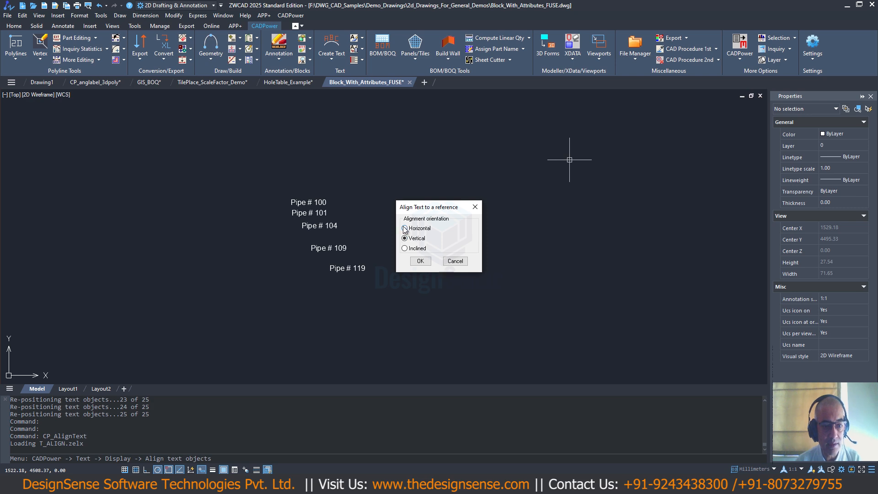
left_click(416, 260)
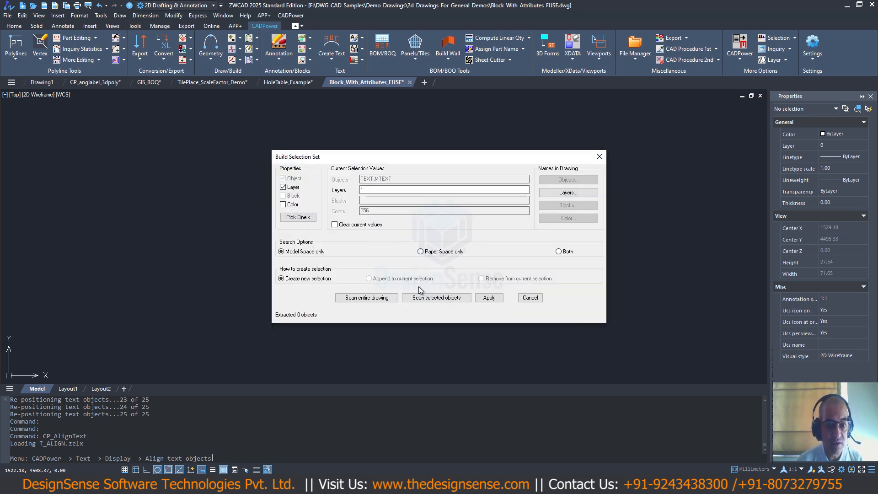
- Select the labels Pipe # 100, 101, 104, 109 and 119 and align them vertically at a point beside the group
left_click(421, 297)
left_click(379, 182)
left_click(273, 303)
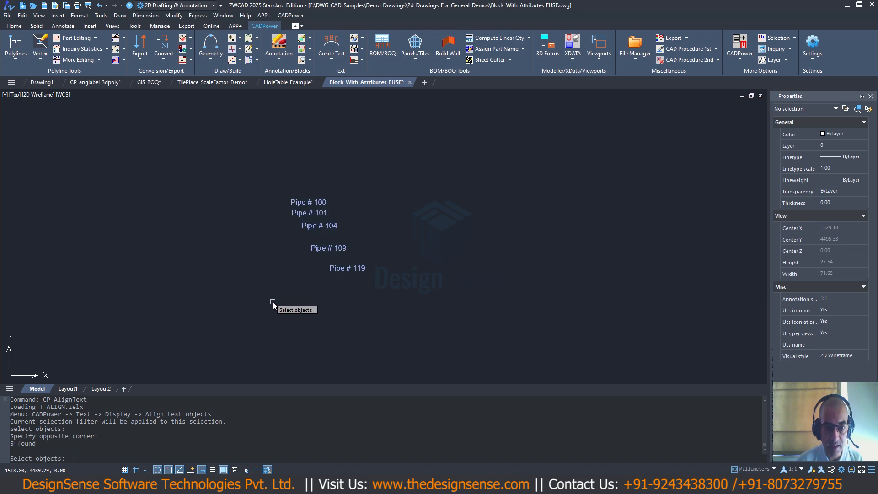
key("Return")
left_click(486, 299)
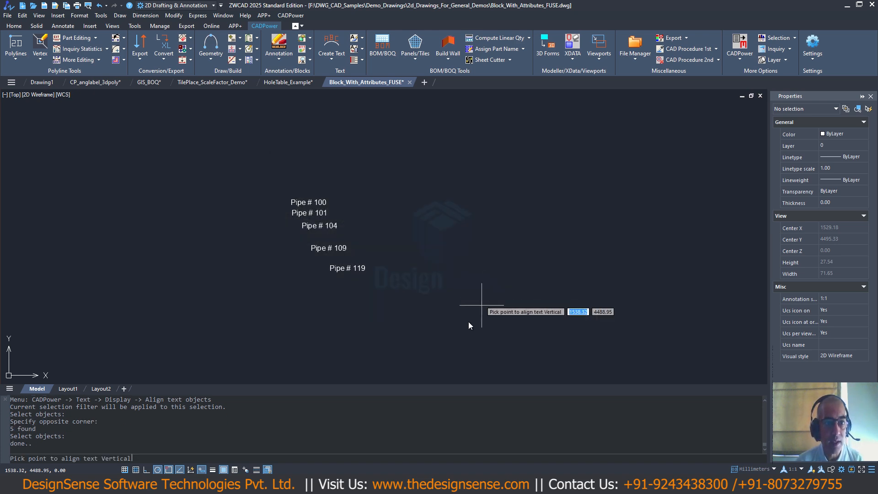
left_click(416, 207)
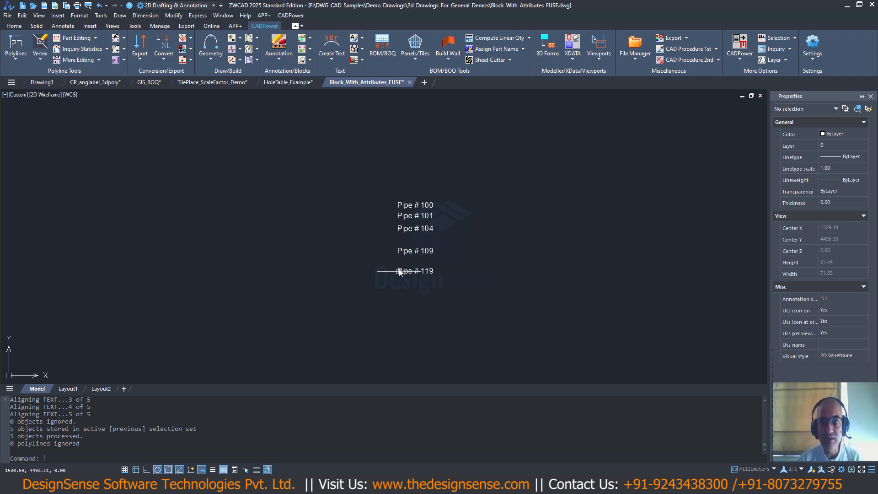
- Adjust the five aligned Pipe # labels to equal spacing with vertical orientation and text anchor point ML
scroll(399, 271, "up", 3)
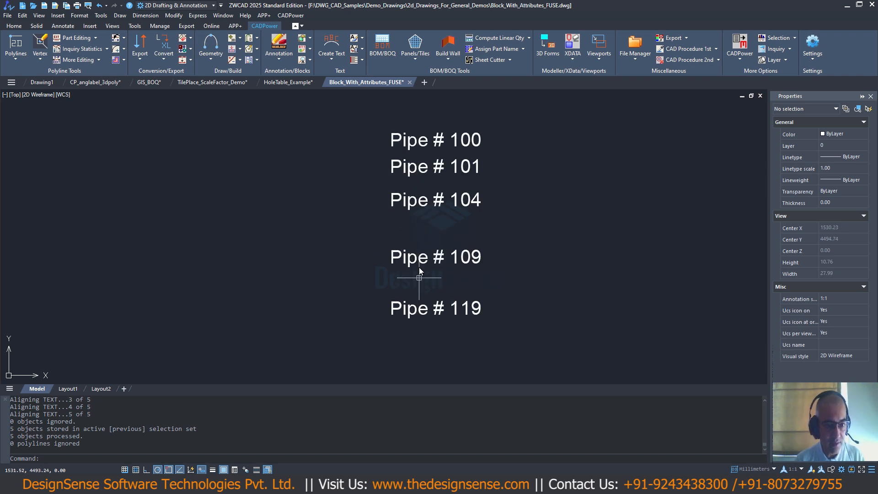
left_click(291, 15)
mouse_move(306, 122)
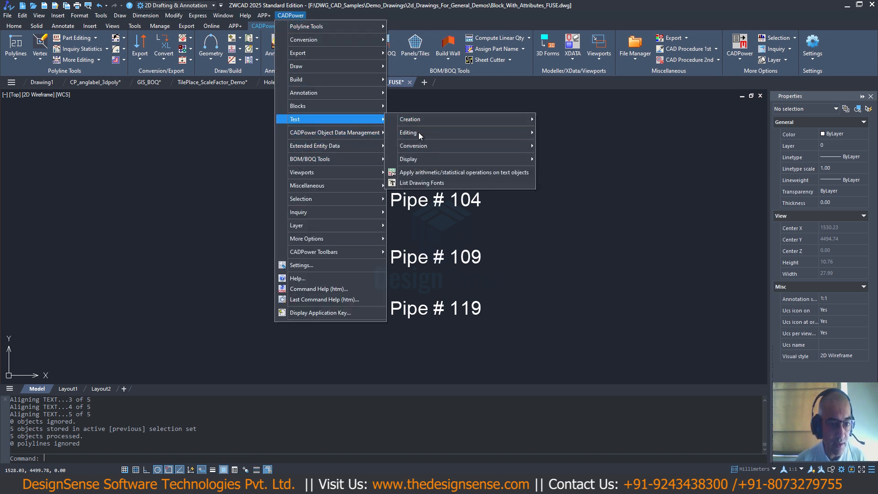
mouse_move(458, 159)
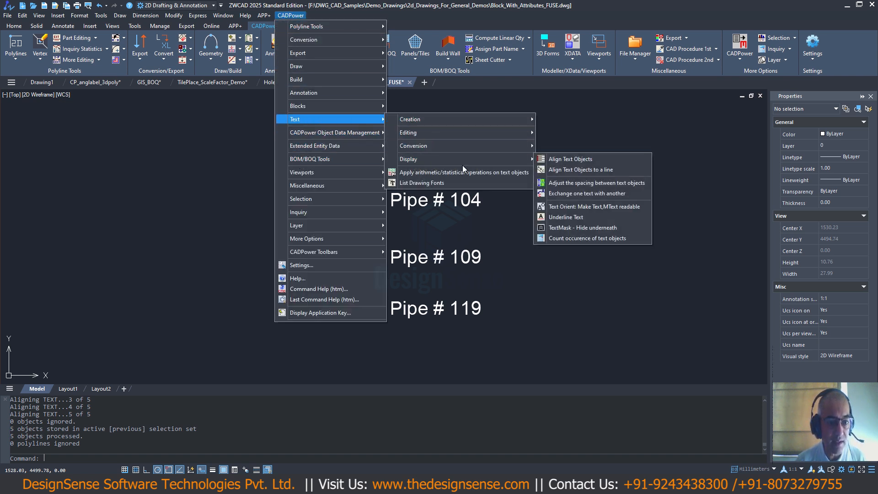
left_click(574, 183)
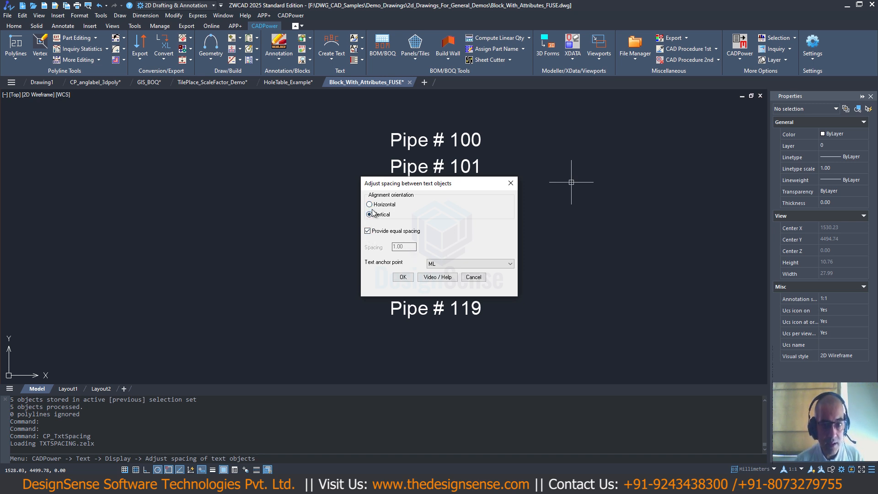
left_click(402, 278)
left_click(426, 298)
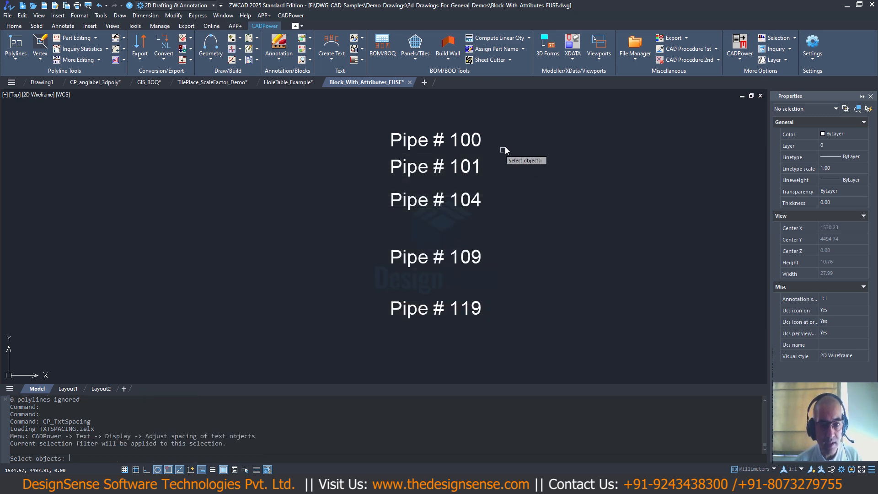
left_click(522, 114)
left_click(360, 333)
key("Return")
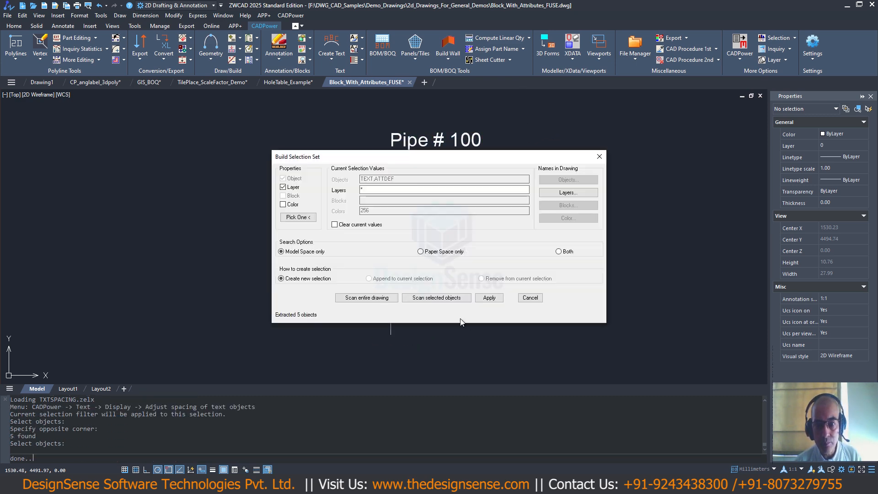
left_click(489, 298)
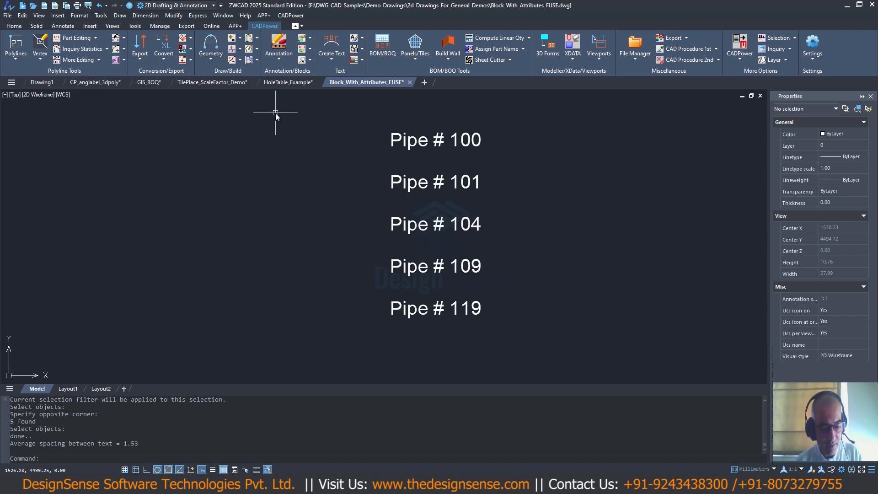
left_click(290, 15)
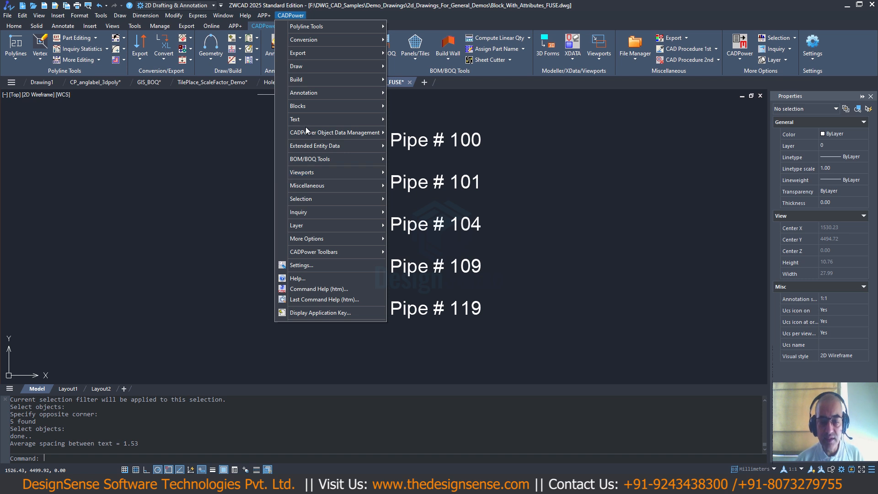
mouse_move(372, 121)
mouse_move(444, 158)
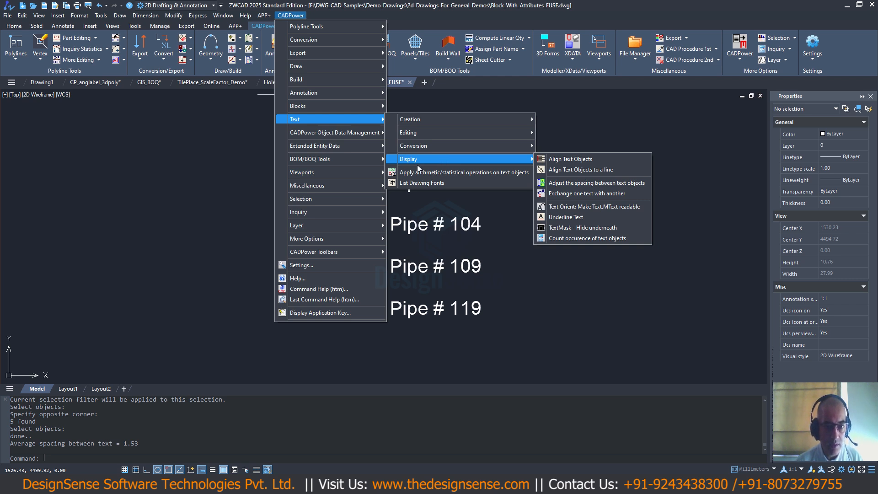
left_click(291, 16)
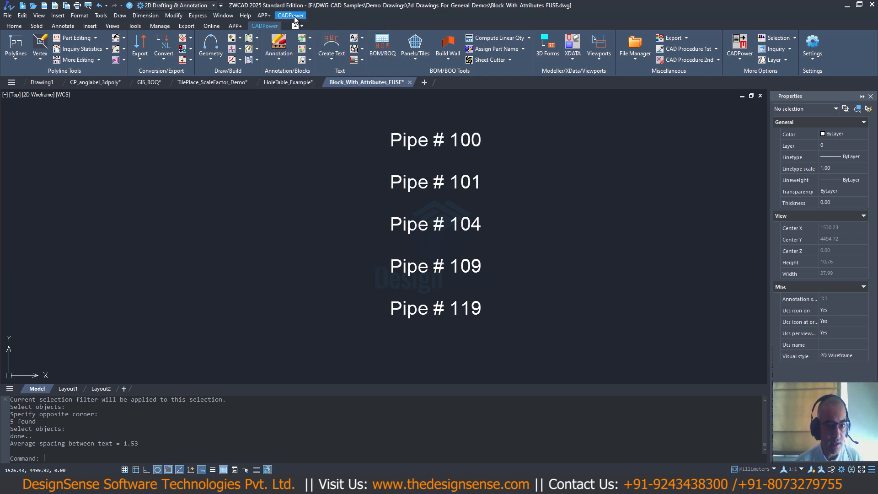
- View the CADPower Layer Names Manager and close it without making changes
left_click(291, 16)
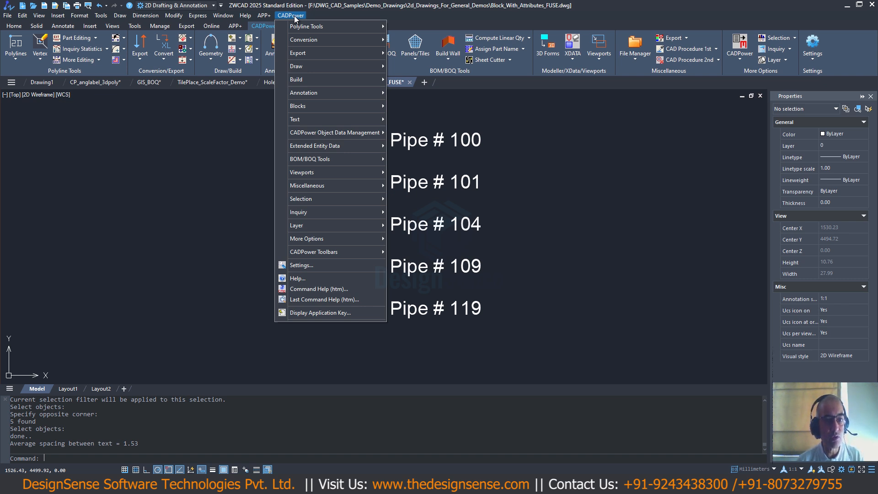
mouse_move(333, 226)
left_click(415, 227)
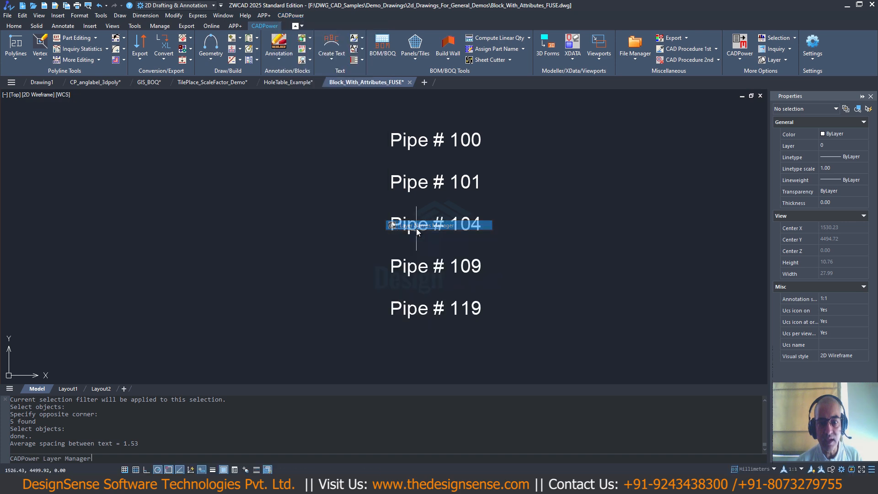
left_click(478, 368)
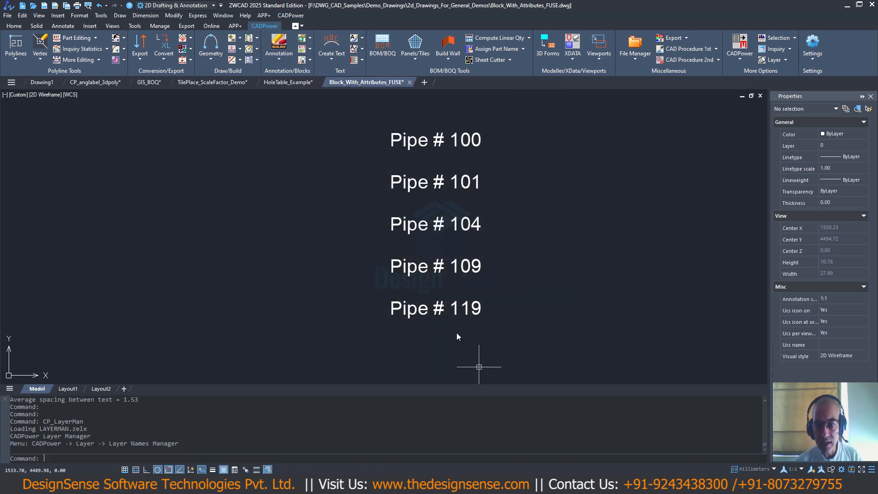
- Look through CADPower's attribute-related block commands, including the multiple-choice attribute editor setup
left_click(289, 16)
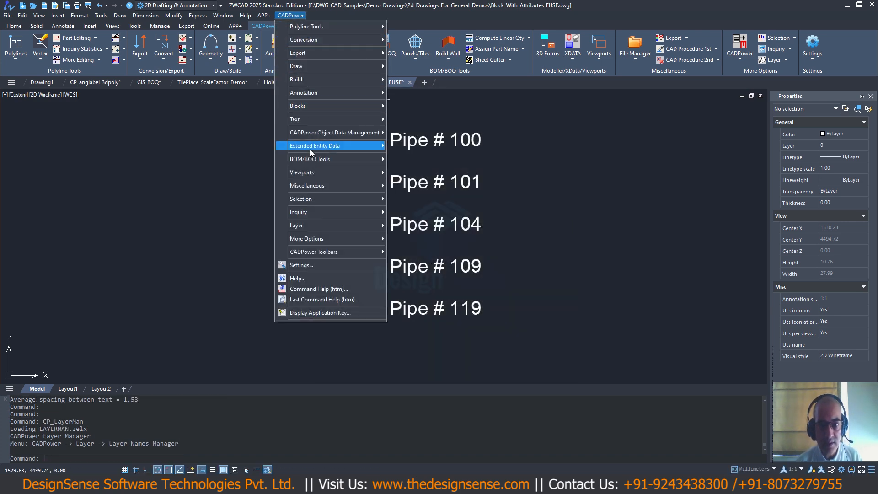
mouse_move(334, 106)
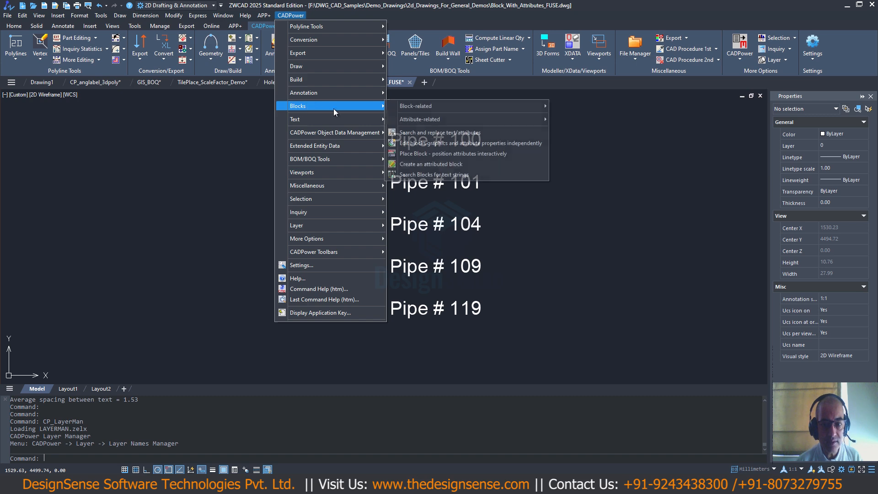
mouse_move(411, 108)
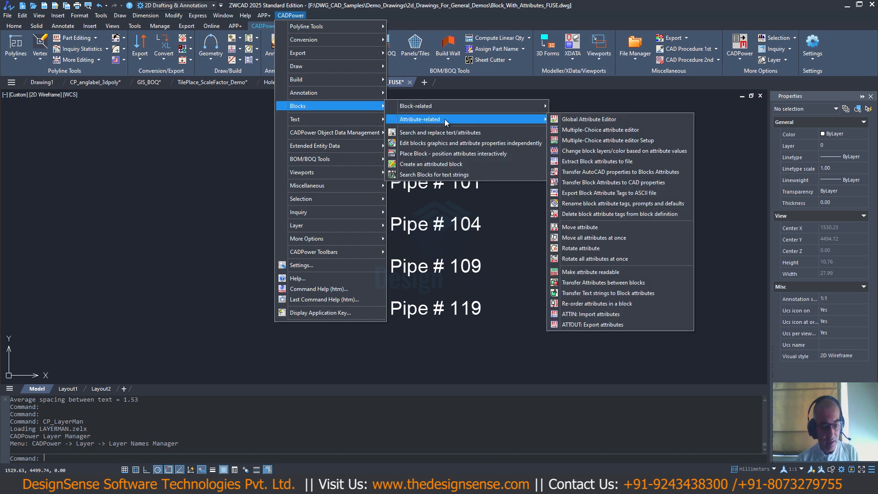
mouse_move(545, 119)
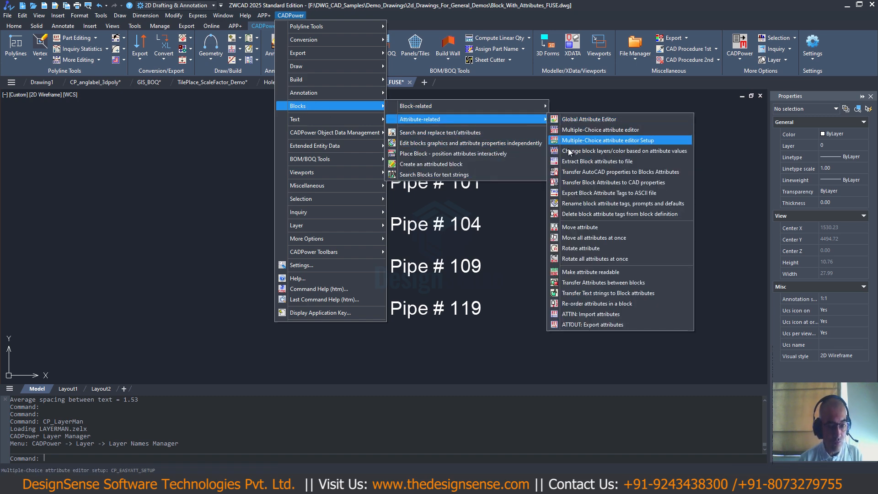